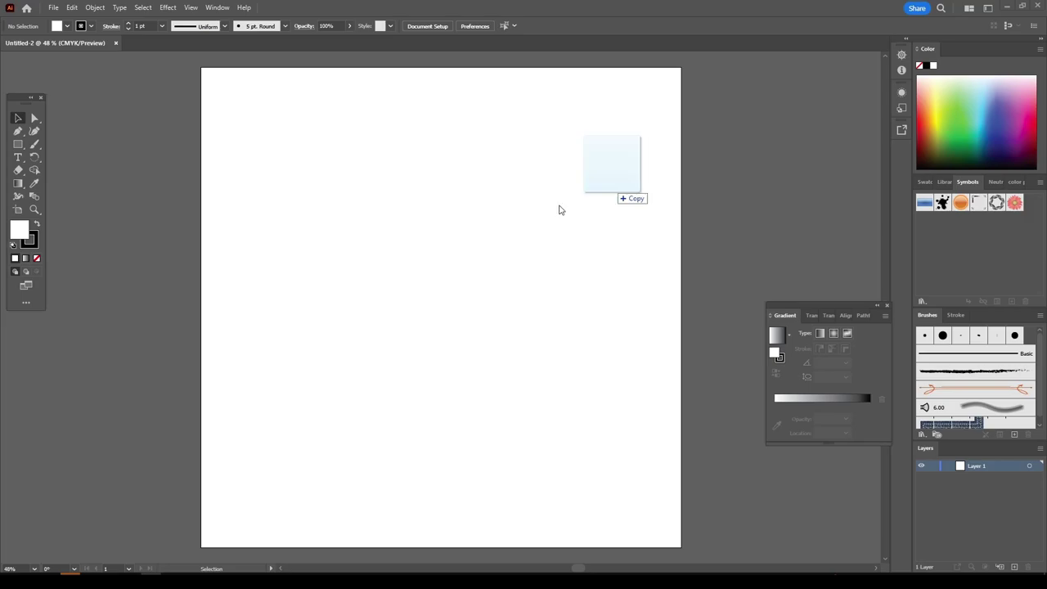
# Step: Place and scale the reference photo at 60% opacity, then add Layer 2 and lock Layer 1
pyautogui.moveTo(558, 208); pyautogui.dragTo(152, 338)
pyautogui.moveTo(393, 369)
pyautogui.mouseDown()
pyautogui.moveTo(460, 367)
pyautogui.moveTo(315, 345)
pyautogui.mouseUp()
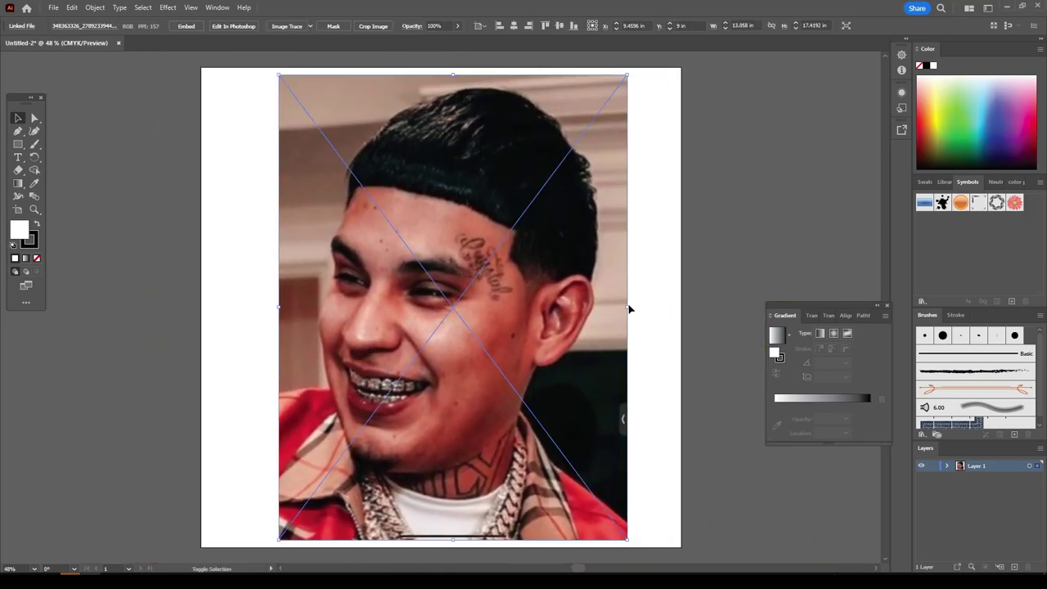
pyautogui.moveTo(627, 306); pyautogui.dragTo(629, 318)
pyautogui.click(457, 26)
pyautogui.moveTo(458, 41); pyautogui.dragTo(439, 42)
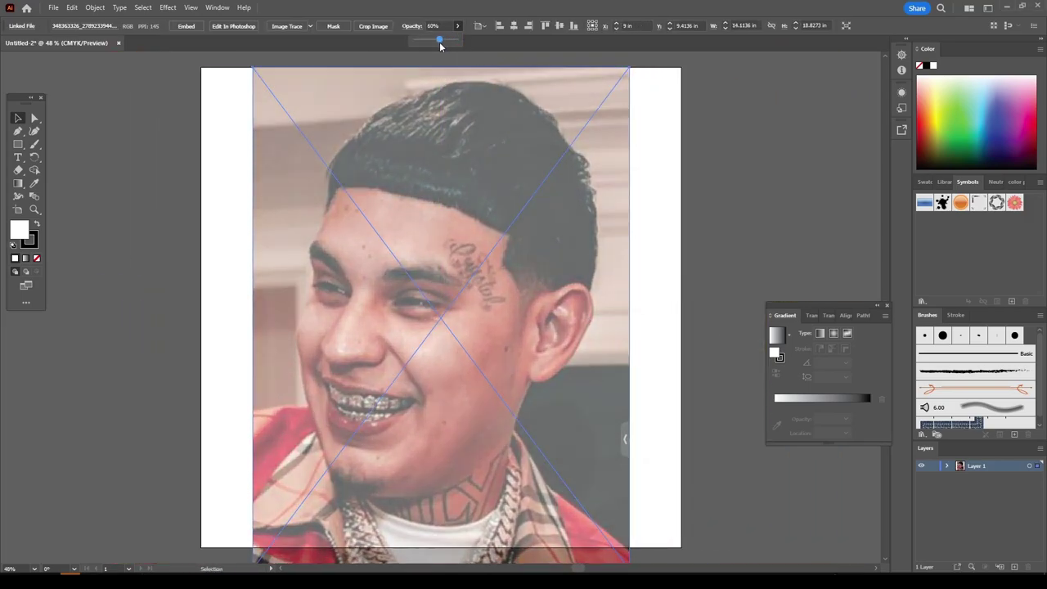
pyautogui.hotkey('ctrl', 'l')
pyautogui.hotkey('ctrl', '2')
# Step: Define a new 9 pt calligraphic brush whose size varies with pen pressure
pyautogui.click(283, 26)
pyautogui.click(257, 111)
pyautogui.click(568, 315)
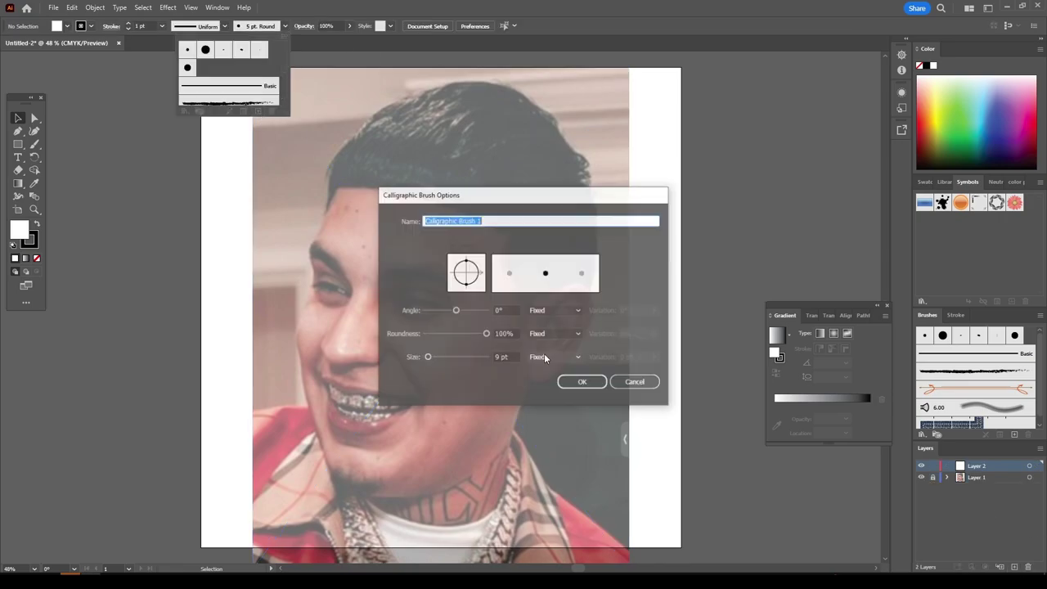
pyautogui.click(555, 357)
pyautogui.click(547, 400)
pyautogui.click(500, 357)
# Step: Confirm the new brush and trace the cheek outline up to the eye with the Paintbrush
pyautogui.press('Return')
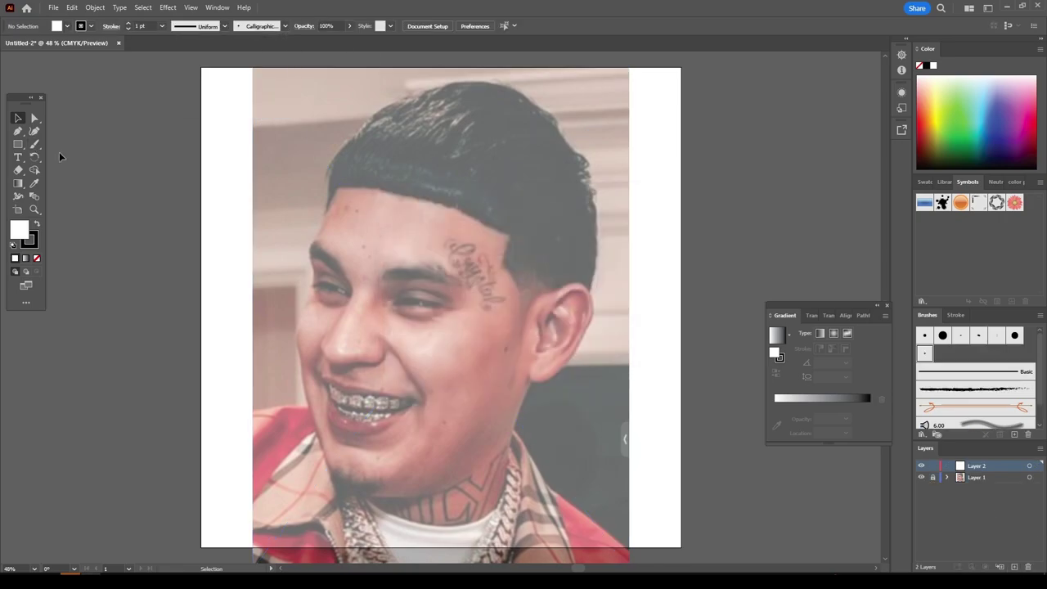
pyautogui.press('b')
pyautogui.hotkey('ctrl', '+')
pyautogui.hotkey('ctrl', '+')
pyautogui.hotkey('ctrl', '+')
pyautogui.scroll(-1, 564, 346)
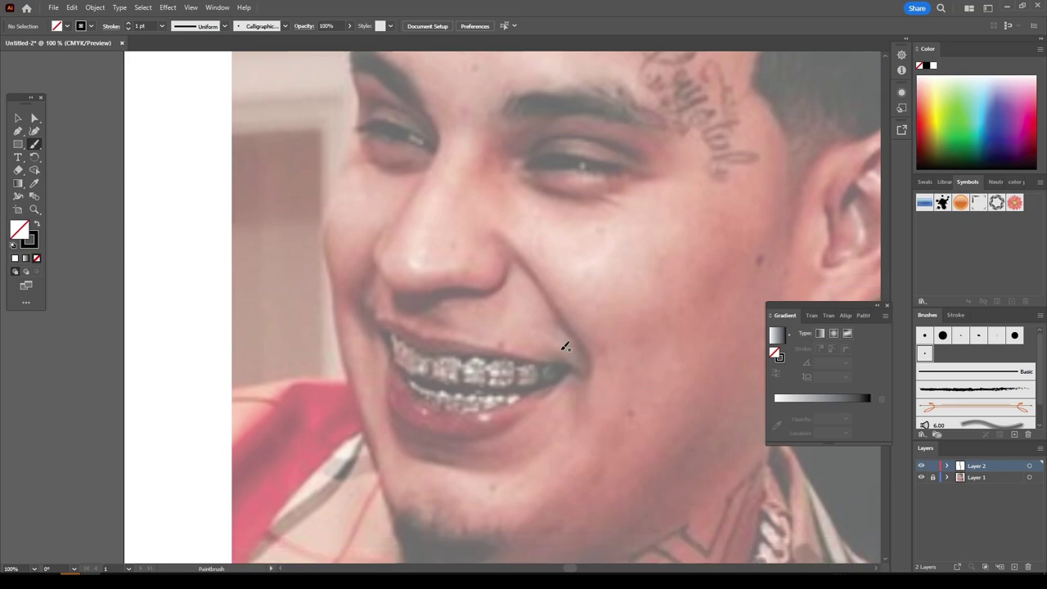
pyautogui.moveTo(382, 468); pyautogui.dragTo(365, 133)
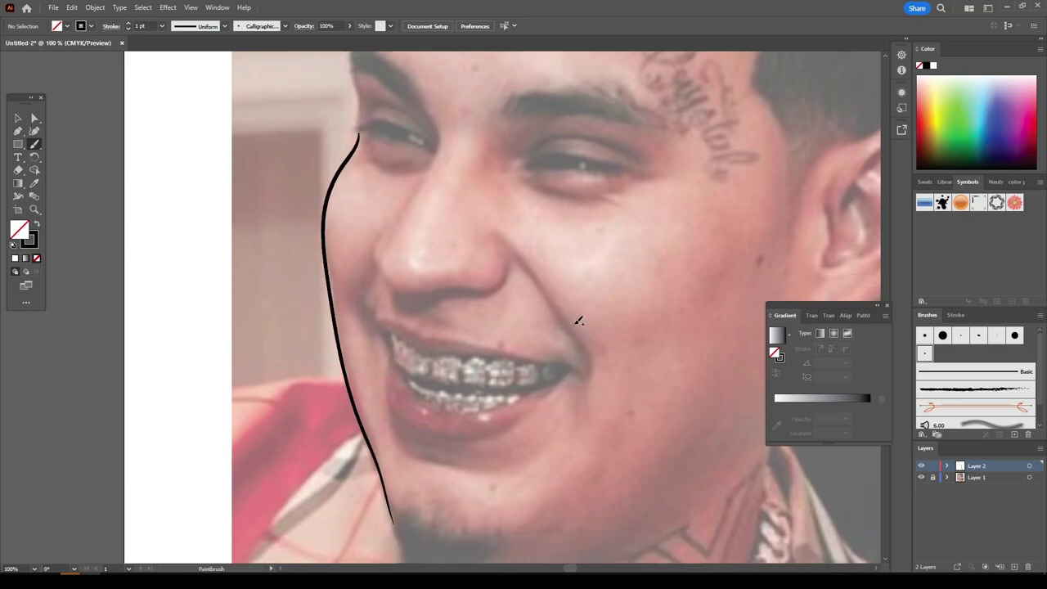
# Step: Trace the profile near the eye and draw the upper eyelid line with a thickened corner
pyautogui.hotkey('ctrl', '+')
pyautogui.scroll(5, 559, 349)
pyautogui.moveTo(339, 391); pyautogui.dragTo(402, 100)
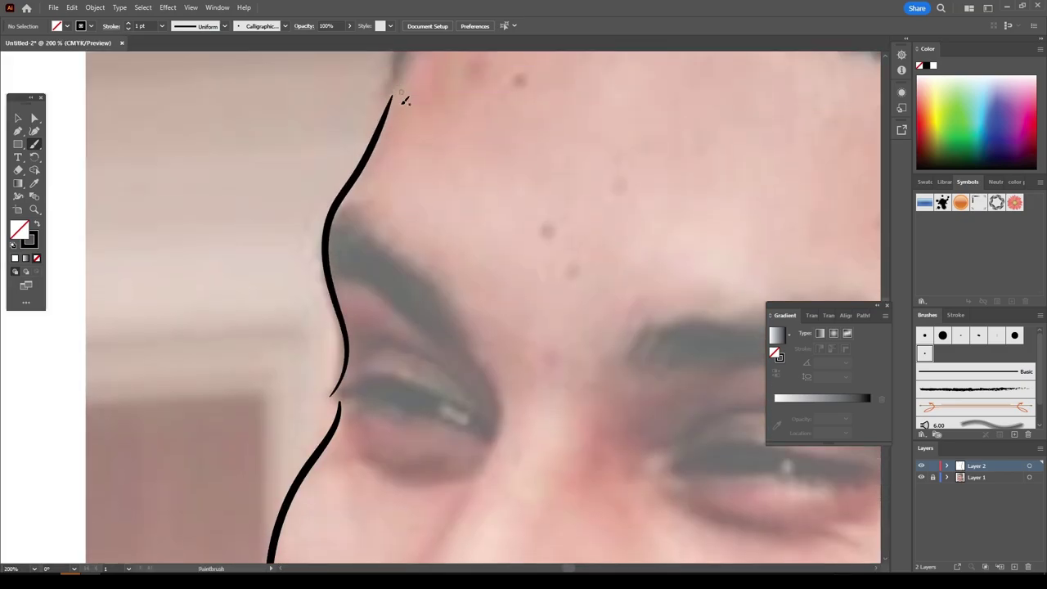
pyautogui.hotkey('ctrl', '-')
pyautogui.hotkey('ctrl', '-')
pyautogui.hotkey('ctrl', '-')
pyautogui.hotkey('ctrl', '+')
pyautogui.hotkey('ctrl', '+')
pyautogui.hotkey('ctrl', '+')
pyautogui.hotkey('ctrl', '+')
pyautogui.moveTo(310, 214); pyautogui.dragTo(434, 197)
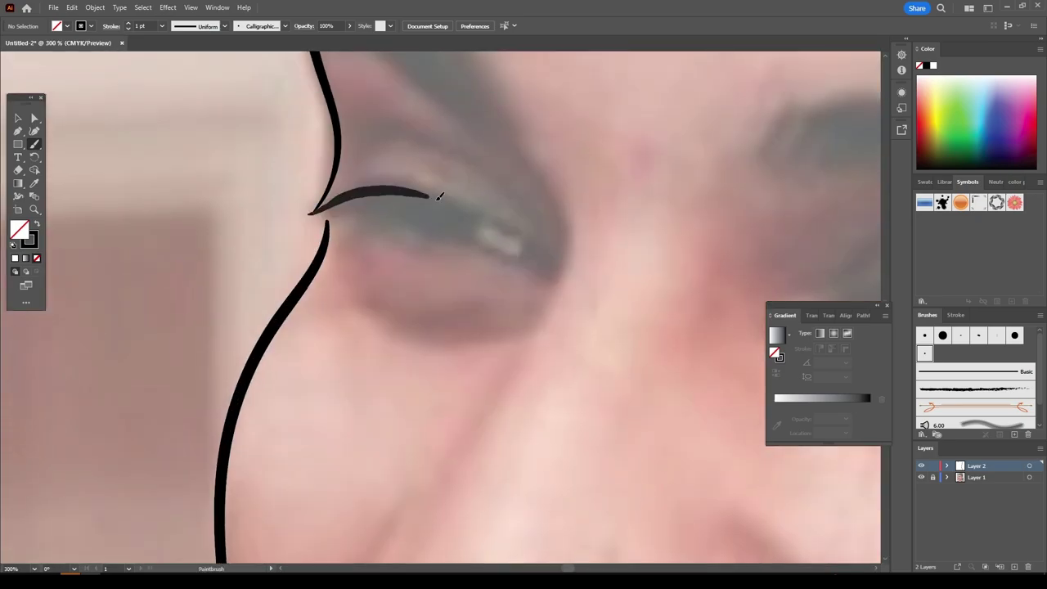
pyautogui.moveTo(316, 225); pyautogui.dragTo(327, 241)
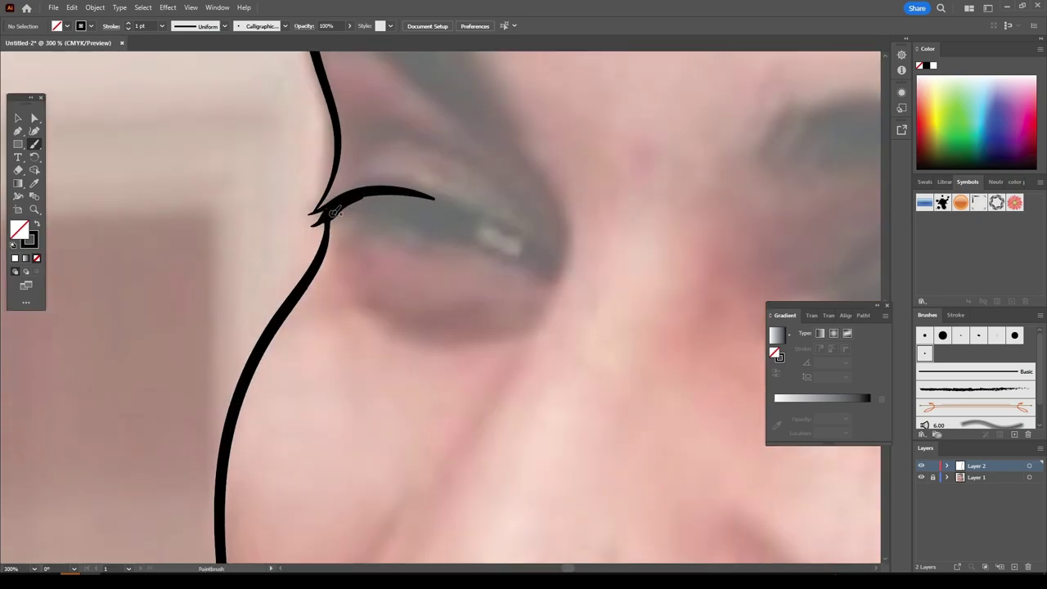
# Step: Extend the profile line up the forehead and along the jawline
pyautogui.hotkey('ctrl', '-')
pyautogui.hotkey('ctrl', '-')
pyautogui.hotkey('ctrl', '-')
pyautogui.hotkey('ctrl', '-')
pyautogui.hotkey('ctrl', '-')
pyautogui.hotkey('ctrl', '+')
pyautogui.hotkey('ctrl', '+')
pyautogui.hotkey('ctrl', '+')
pyautogui.hotkey('ctrl', '+')
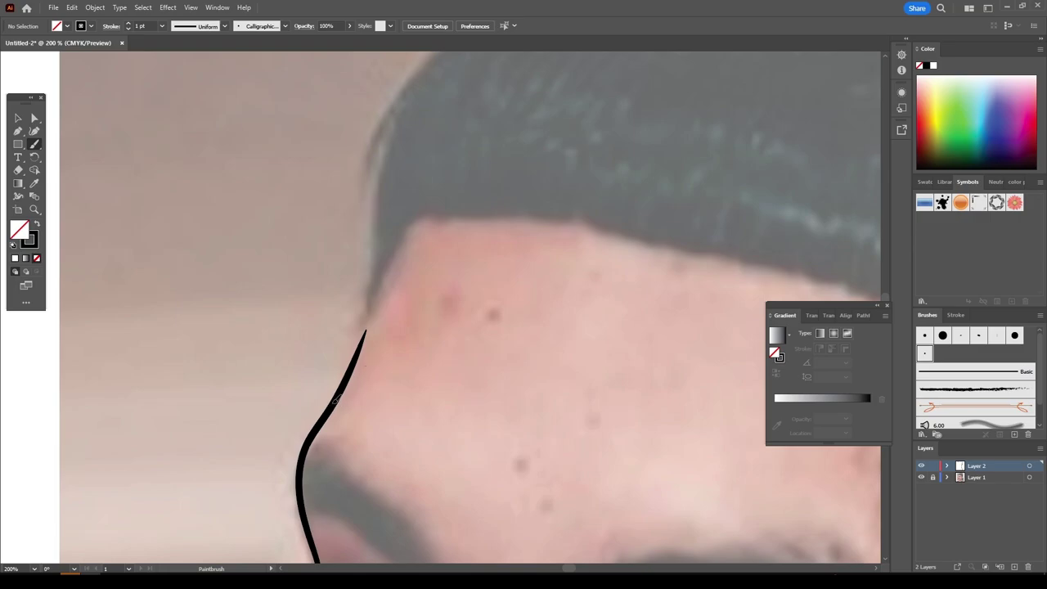
pyautogui.moveTo(336, 400); pyautogui.dragTo(414, 217)
# Step: Draw the right jaw from the ear, undo a misplaced stroke, and redraw the left jaw to the chin
pyautogui.hotkey('ctrl', '-')
pyautogui.hotkey('ctrl', '-')
pyautogui.hotkey('ctrl', '-')
pyautogui.hotkey('ctrl', '+')
pyautogui.hotkey('ctrl', '+')
pyautogui.hotkey('ctrl', '+')
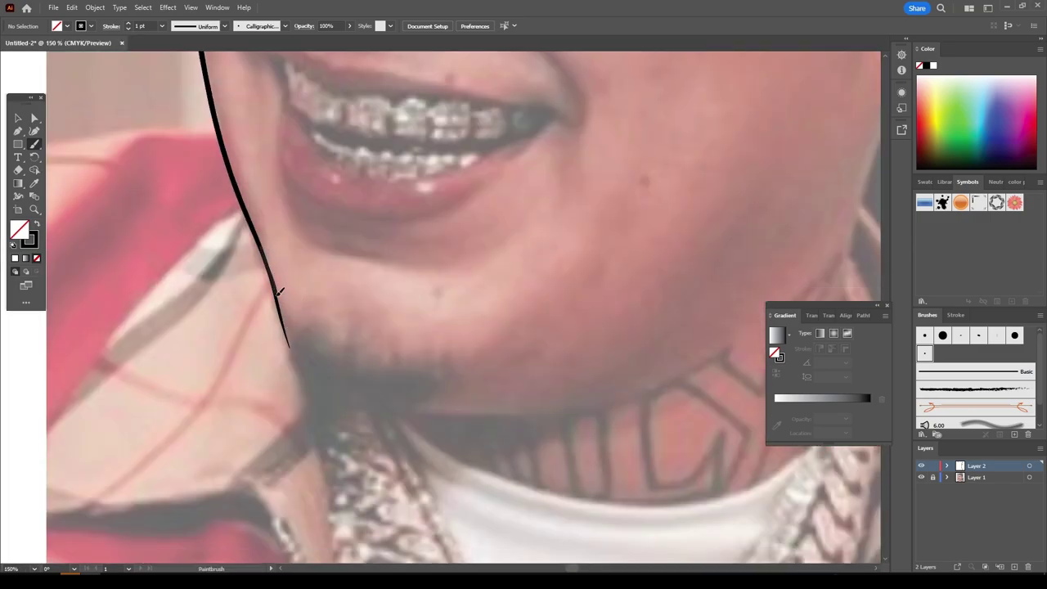
pyautogui.moveTo(278, 292); pyautogui.dragTo(718, 351)
pyautogui.hotkey('ctrl', '-')
pyautogui.hotkey('ctrl', '+')
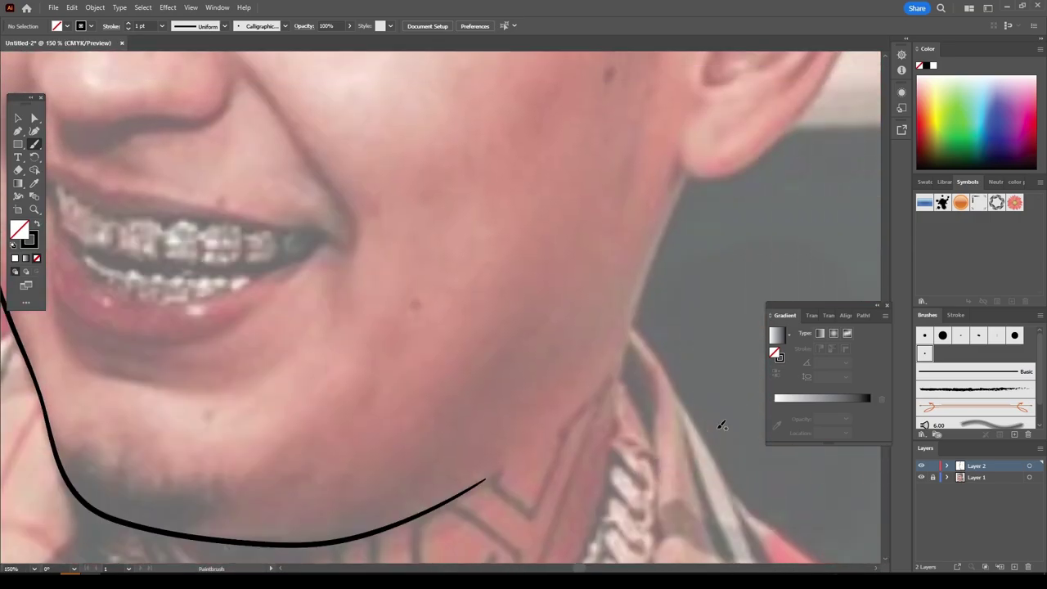
pyautogui.moveTo(678, 206); pyautogui.dragTo(619, 467)
# Step: Carry the outline across the chin and draw the dripping edge along the collar
pyautogui.hotkey('ctrl', '-')
pyautogui.hotkey('ctrl', '-')
pyautogui.hotkey('ctrl', '-')
pyautogui.hotkey('ctrl', '+')
pyautogui.hotkey('ctrl', '+')
pyautogui.hotkey('ctrl', '+')
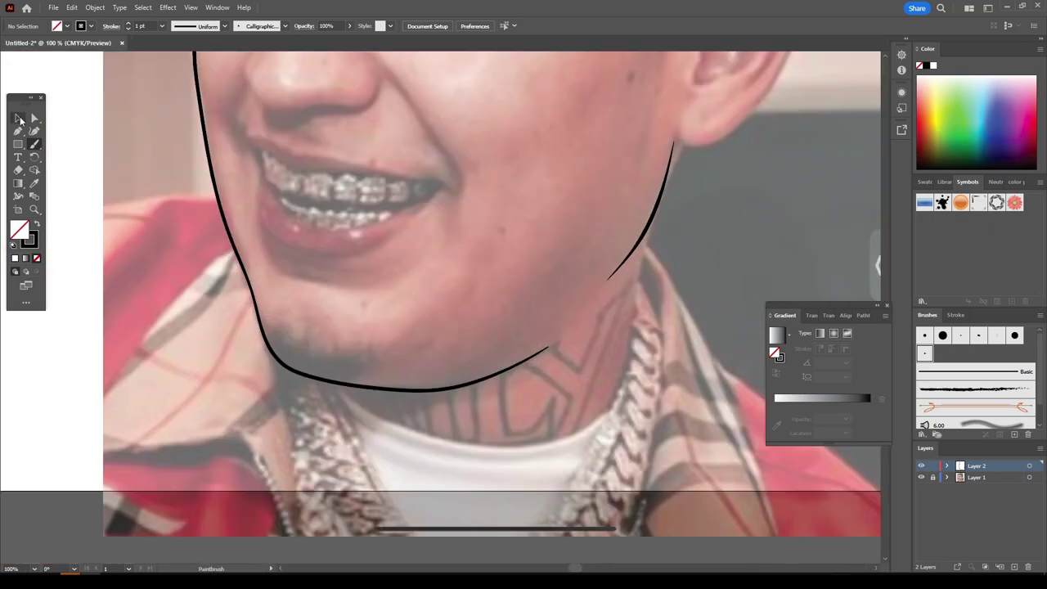
pyautogui.hotkey('ctrl', 'z')
pyautogui.hotkey('ctrl', '+')
pyautogui.moveTo(147, 252)
pyautogui.mouseDown()
pyautogui.moveTo(273, 411)
pyautogui.moveTo(544, 374)
pyautogui.mouseUp()
pyautogui.hotkey('ctrl', '-')
pyautogui.hotkey('ctrl', '-')
pyautogui.hotkey('ctrl', '-')
pyautogui.hotkey('ctrl', '+')
pyautogui.hotkey('ctrl', '+')
pyautogui.hotkey('ctrl', '+')
pyautogui.moveTo(562, 88); pyautogui.dragTo(456, 459)
pyautogui.hotkey('ctrl', '-')
pyautogui.hotkey('ctrl', '-')
pyautogui.hotkey('ctrl', '-')
pyautogui.hotkey('ctrl', '+')
pyautogui.hotkey('ctrl', '+')
pyautogui.hotkey('ctrl', '+')
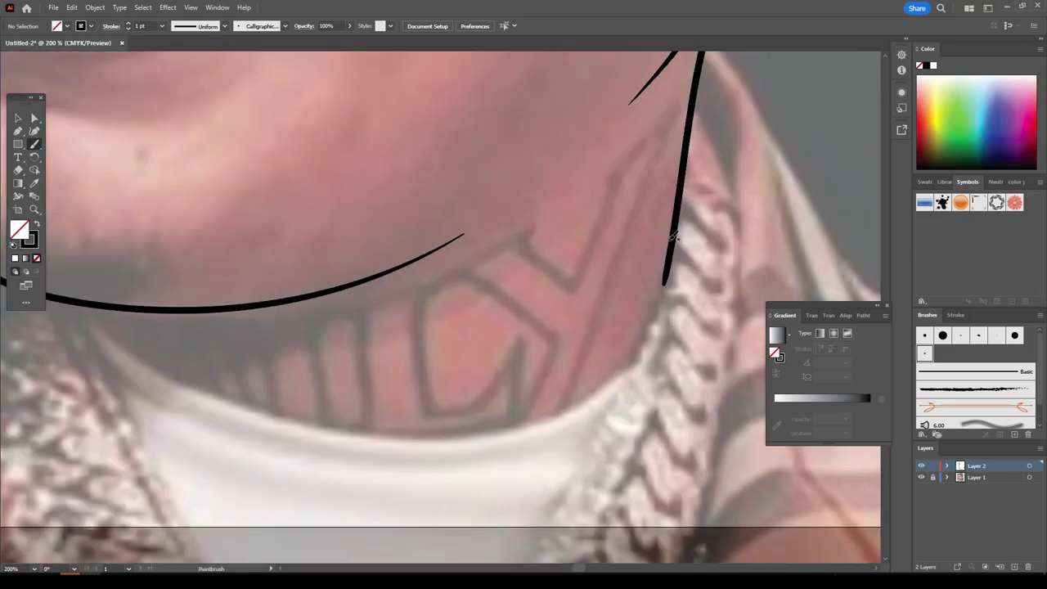
pyautogui.moveTo(673, 237)
pyautogui.mouseDown()
pyautogui.moveTo(661, 362)
pyautogui.moveTo(592, 444)
pyautogui.moveTo(575, 430)
pyautogui.moveTo(489, 445)
pyautogui.moveTo(352, 495)
pyautogui.moveTo(327, 421)
pyautogui.moveTo(222, 478)
pyautogui.moveTo(194, 423)
pyautogui.moveTo(112, 374)
pyautogui.moveTo(75, 297)
pyautogui.mouseUp()
pyautogui.hotkey('ctrl', '-')
pyautogui.hotkey('ctrl', '-')
pyautogui.hotkey('ctrl', '-')
pyautogui.hotkey('ctrl', '-')
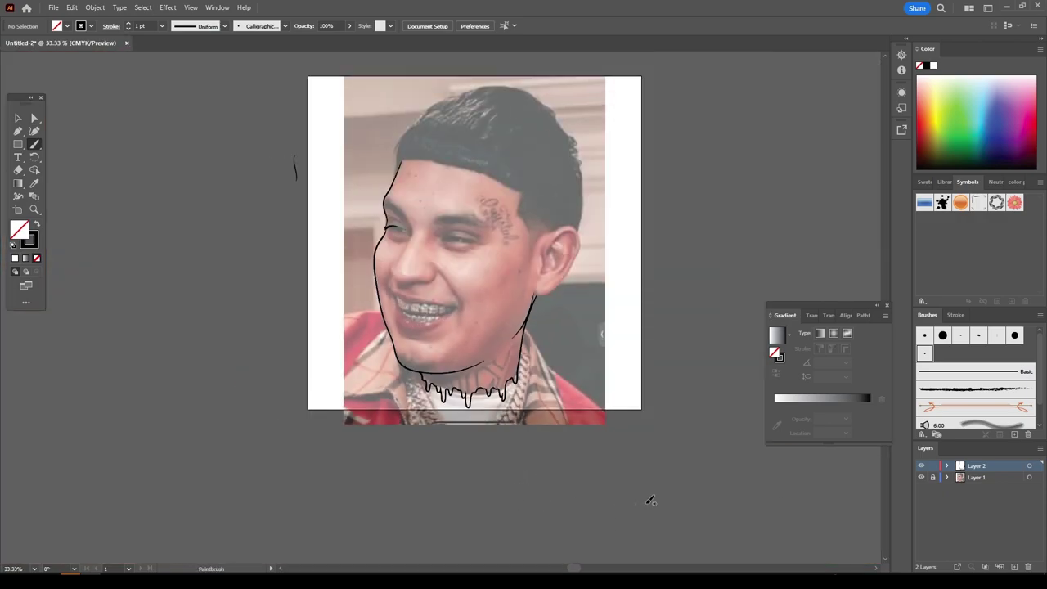
# Step: Toggle the photo layer's visibility and trace the outline above the ear
pyautogui.click(921, 477)
pyautogui.scroll(5, 736, 491)
pyautogui.scroll(2, 474, 129)
pyautogui.moveTo(477, 126)
pyautogui.mouseDown()
pyautogui.moveTo(605, 75)
pyautogui.moveTo(679, 224)
pyautogui.moveTo(561, 433)
pyautogui.moveTo(414, 455)
pyautogui.moveTo(413, 399)
pyautogui.mouseUp()
pyautogui.scroll(2, 515, 489)
pyautogui.hotkey('ctrl', '-')
pyautogui.hotkey('ctrl', '-')
pyautogui.hotkey('ctrl', '-')
pyautogui.hotkey('ctrl', '-')
pyautogui.hotkey('ctrl', '-')
pyautogui.hotkey('ctrl', '-')
pyautogui.hotkey('ctrl', '+')
pyautogui.hotkey('ctrl', '+')
pyautogui.hotkey('ctrl', '+')
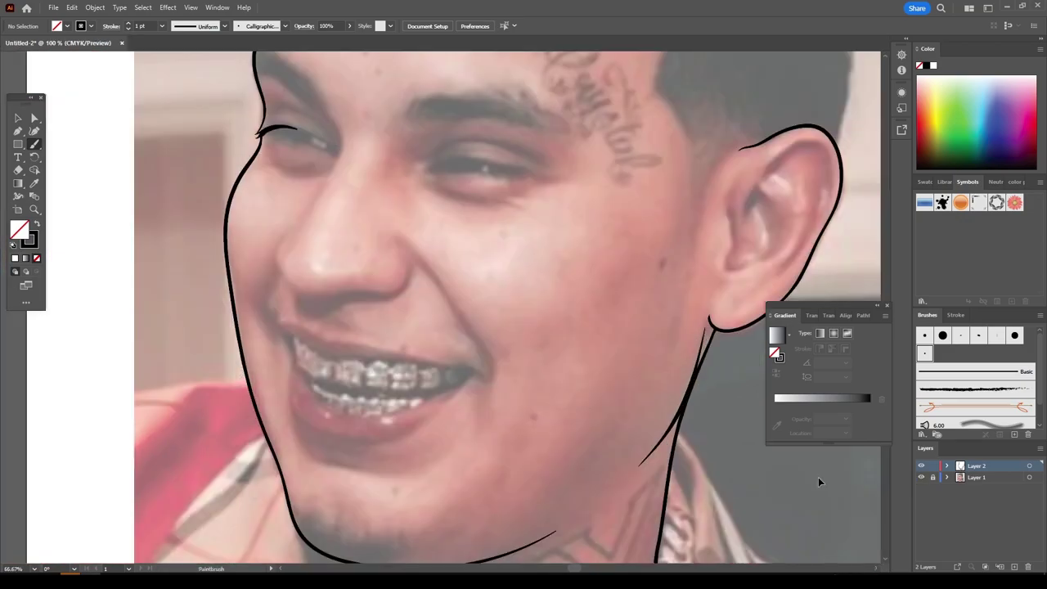
pyautogui.scroll(3, 322, 246)
# Step: Trace the nose bridge, nose tip and both nostrils
pyautogui.moveTo(344, 311)
pyautogui.mouseDown()
pyautogui.moveTo(400, 208)
pyautogui.moveTo(393, 123)
pyautogui.mouseUp()
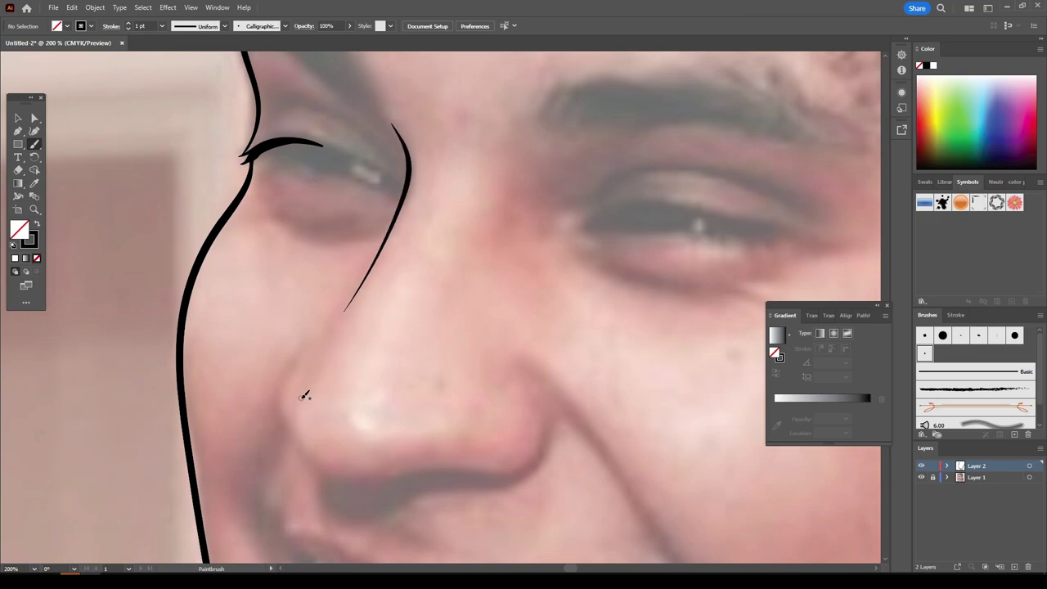
pyautogui.moveTo(304, 396)
pyautogui.mouseDown()
pyautogui.moveTo(374, 479)
pyautogui.moveTo(540, 384)
pyautogui.mouseUp()
pyautogui.moveTo(295, 436); pyautogui.dragTo(314, 349)
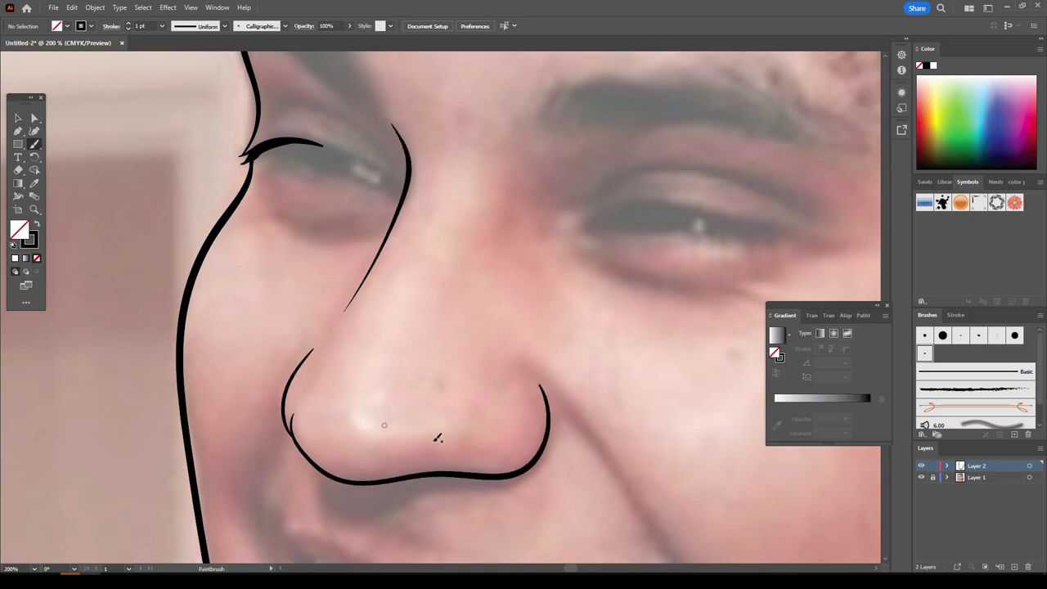
pyautogui.scroll(-3, 703, 482)
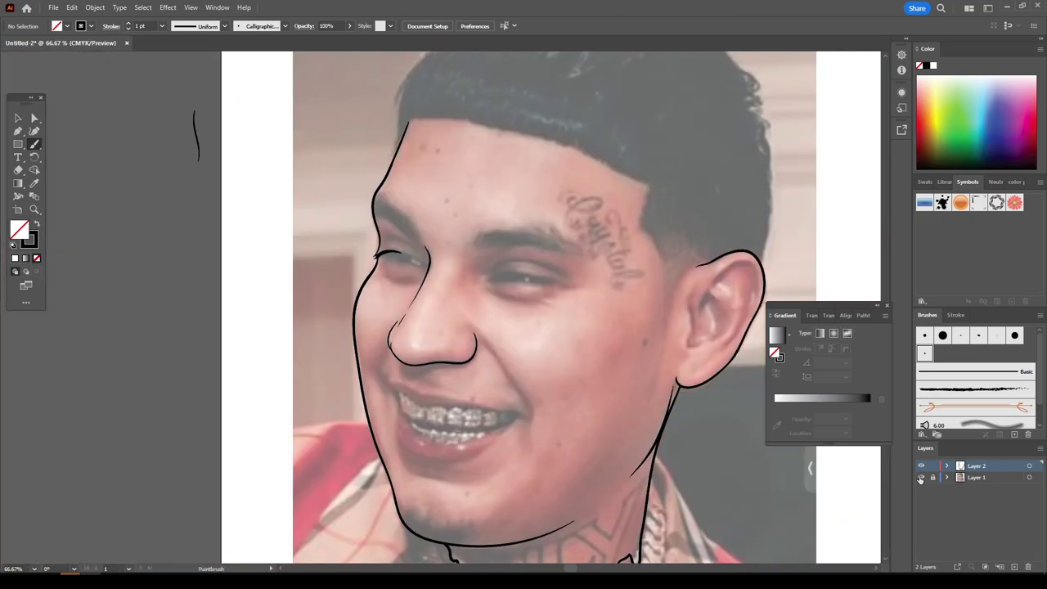
pyautogui.scroll(1, 704, 482)
pyautogui.scroll(2, 704, 482)
# Step: Draw the smile crease beside the mouth and two upper eyelid curves
pyautogui.moveTo(511, 456)
pyautogui.mouseDown()
pyautogui.moveTo(469, 347)
pyautogui.moveTo(431, 296)
pyautogui.mouseUp()
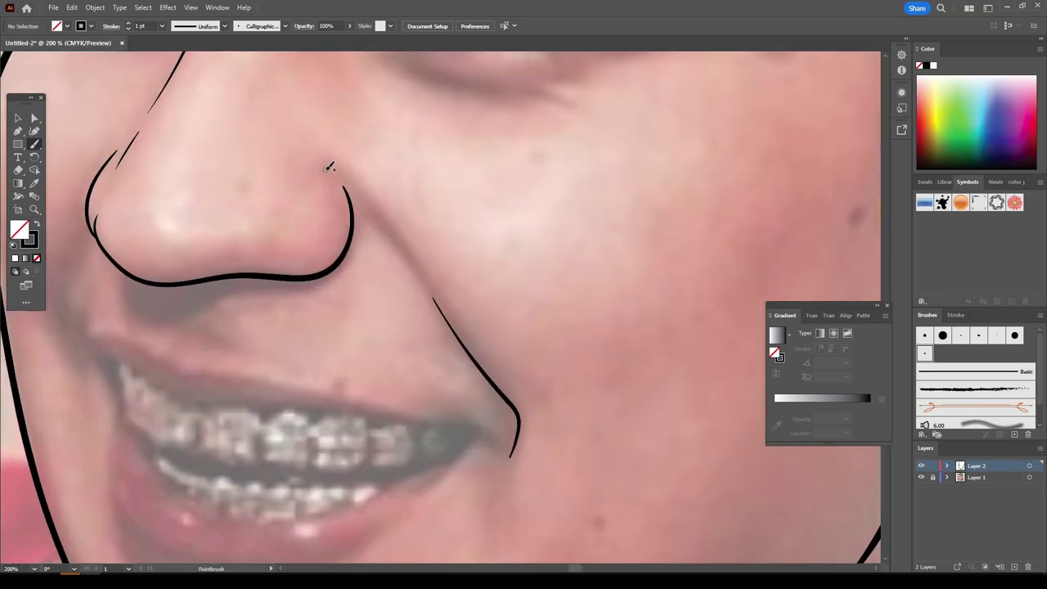
pyautogui.scroll(-3, 664, 484)
pyautogui.scroll(3, 650, 461)
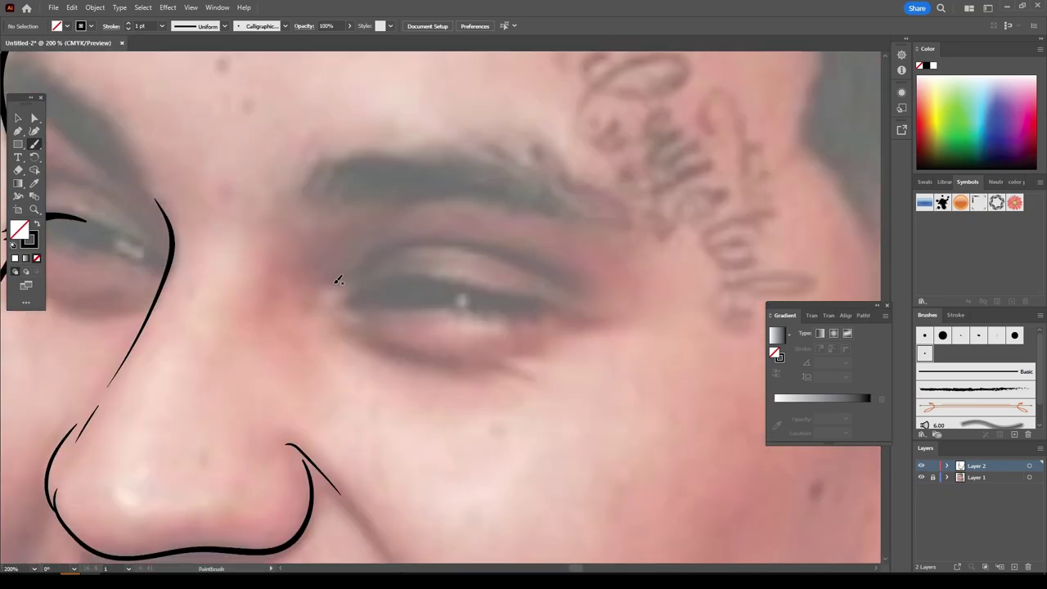
pyautogui.moveTo(379, 248); pyautogui.dragTo(561, 292)
pyautogui.scroll(1, 589, 401)
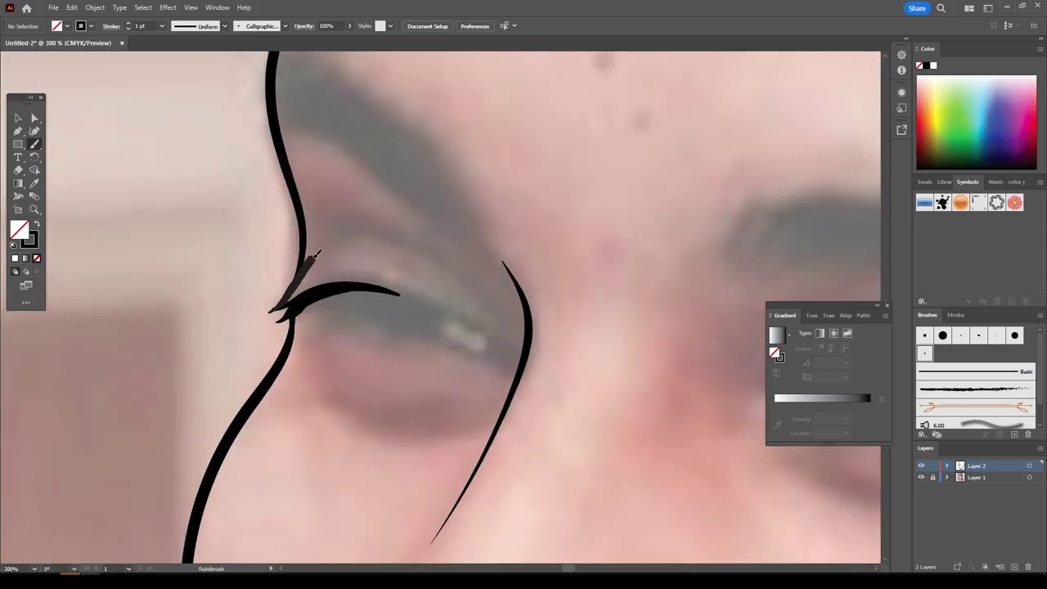
pyautogui.moveTo(272, 311); pyautogui.dragTo(424, 242)
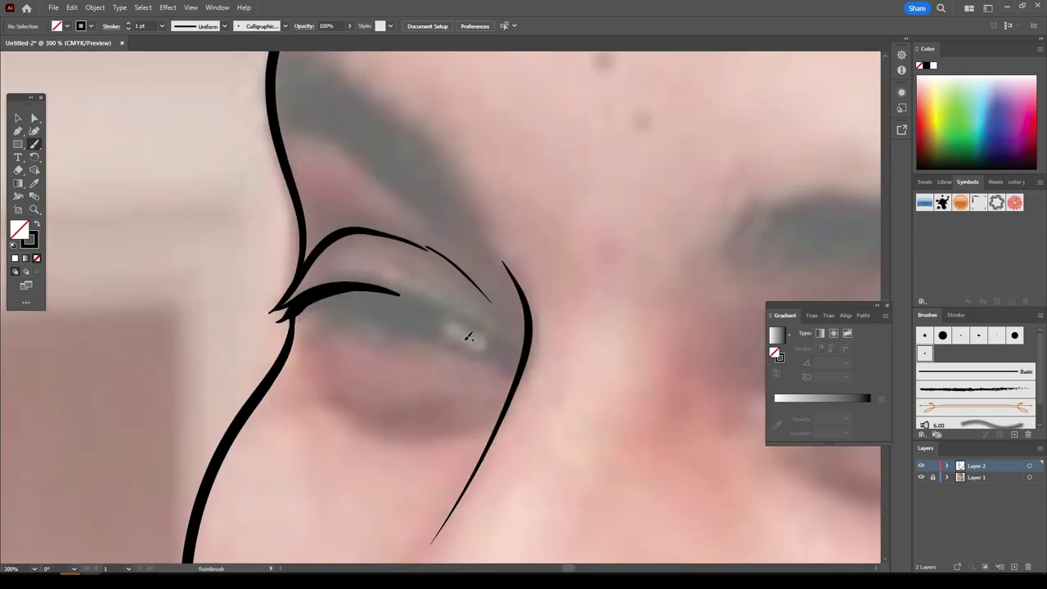
# Step: Draw the lower eyelid line and toggle the photo layer to check the strokes
pyautogui.moveTo(323, 384); pyautogui.dragTo(442, 431)
pyautogui.scroll(-3, 630, 530)
pyautogui.scroll(1, 631, 529)
pyautogui.scroll(-3, 705, 490)
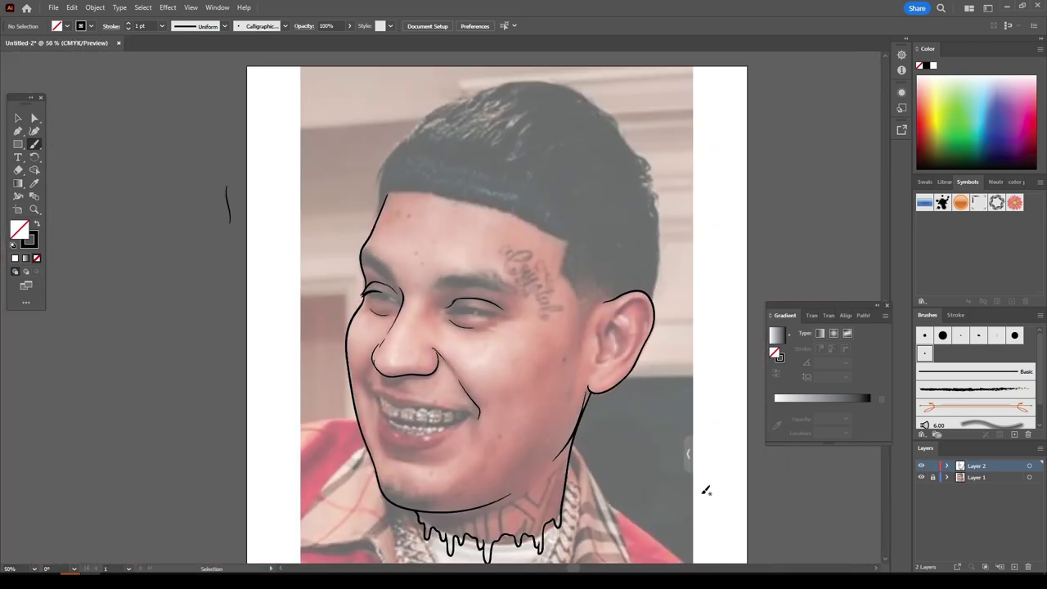
pyautogui.click(921, 477)
pyautogui.scroll(4, 640, 337)
# Step: Draw the inner ear curves, concha strokes and long antihelix line
pyautogui.moveTo(467, 345)
pyautogui.mouseDown()
pyautogui.moveTo(530, 223)
pyautogui.moveTo(618, 331)
pyautogui.mouseUp()
pyautogui.moveTo(441, 309)
pyautogui.mouseDown()
pyautogui.moveTo(434, 431)
pyautogui.moveTo(495, 409)
pyautogui.mouseUp()
pyautogui.moveTo(507, 409)
pyautogui.mouseDown()
pyautogui.moveTo(552, 360)
pyautogui.moveTo(493, 277)
pyautogui.mouseUp()
pyautogui.moveTo(467, 494); pyautogui.dragTo(524, 446)
pyautogui.moveTo(534, 446)
pyautogui.mouseDown()
pyautogui.moveTo(597, 372)
pyautogui.moveTo(601, 184)
pyautogui.mouseUp()
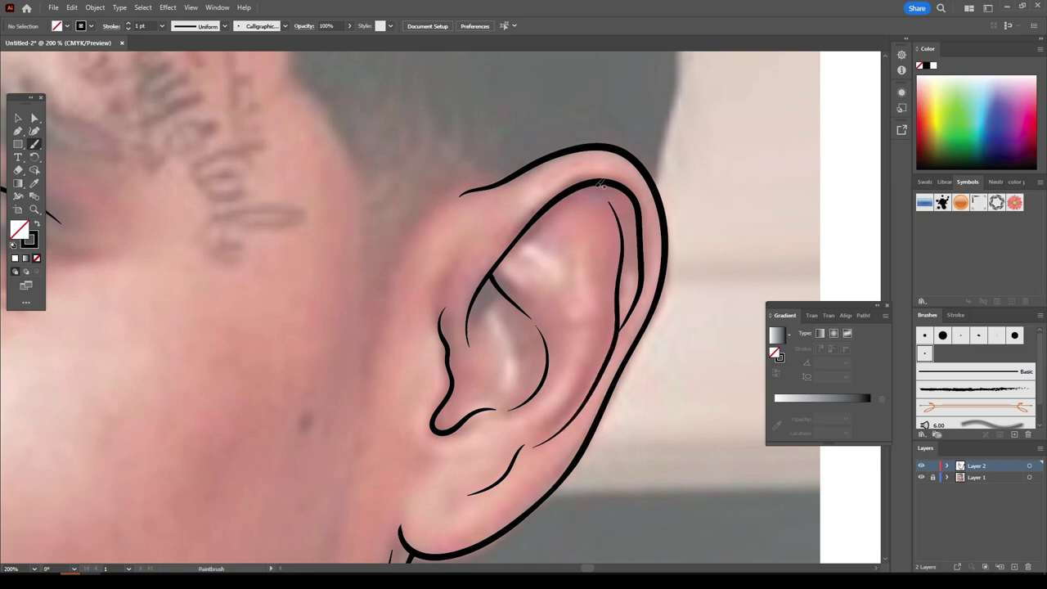
# Step: Draw the upper lip line from the left corner and a short stroke at the right mouth corner
pyautogui.hotkey('ctrl', '-')
pyautogui.hotkey('ctrl', '-')
pyautogui.hotkey('ctrl', '0')
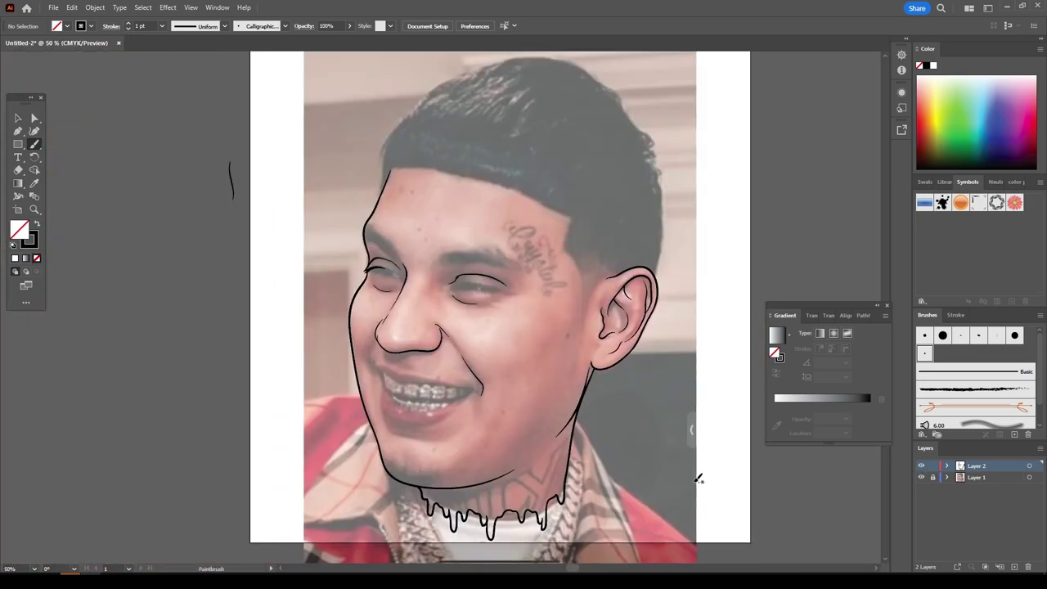
pyautogui.hotkey('ctrl', '+')
pyautogui.hotkey('ctrl', '+')
pyautogui.hotkey('ctrl', '+')
pyautogui.moveTo(154, 162); pyautogui.dragTo(728, 336)
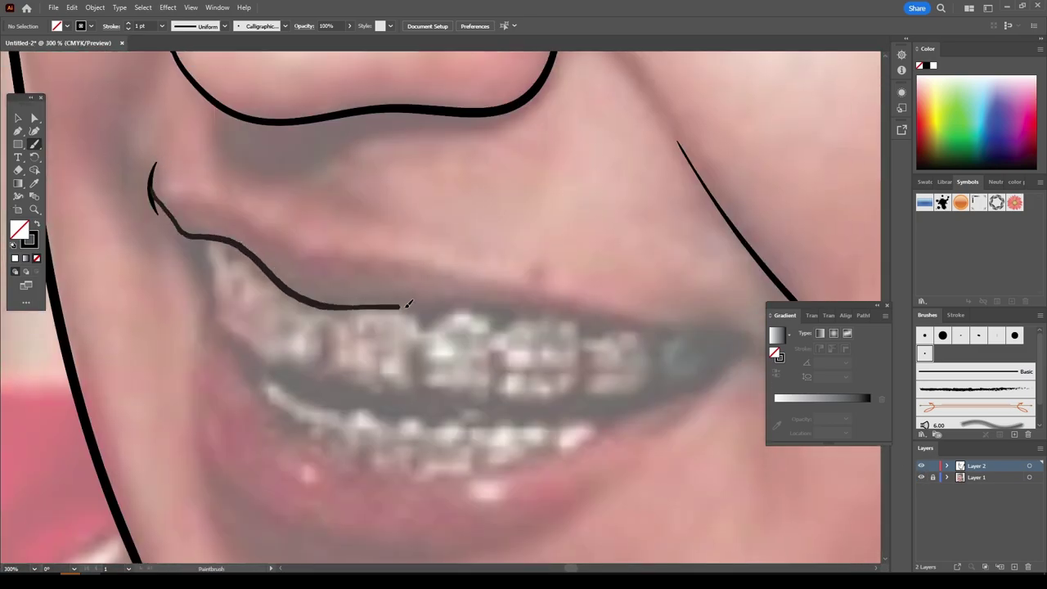
pyautogui.moveTo(150, 190)
pyautogui.mouseDown()
pyautogui.moveTo(320, 243)
pyautogui.moveTo(701, 327)
pyautogui.moveTo(761, 359)
pyautogui.mouseUp()
pyautogui.hotkey('ctrl', '-')
pyautogui.moveTo(567, 370); pyautogui.dragTo(530, 322)
# Step: Outline the upper teeth's lower edge, the lower lip, the lower teeth's top edge and the lower mouth line
pyautogui.hotkey('ctrl', '0')
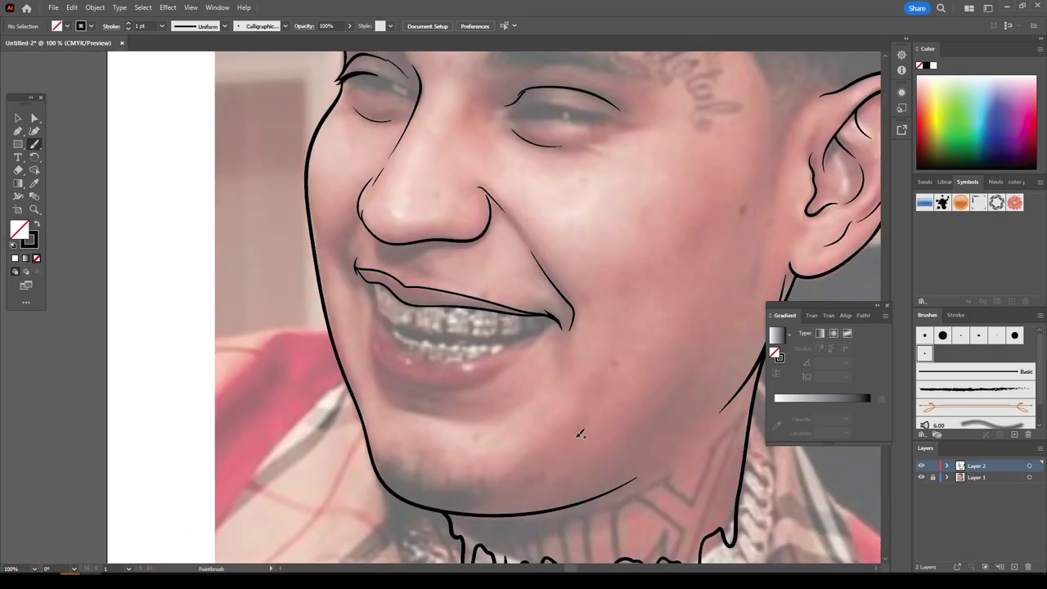
pyautogui.hotkey('ctrl', '+')
pyautogui.hotkey('ctrl', '+')
pyautogui.hotkey('ctrl', '+')
pyautogui.moveTo(198, 196)
pyautogui.mouseDown()
pyautogui.moveTo(252, 304)
pyautogui.moveTo(409, 351)
pyautogui.moveTo(572, 362)
pyautogui.moveTo(717, 296)
pyautogui.mouseUp()
pyautogui.moveTo(234, 298)
pyautogui.mouseDown()
pyautogui.moveTo(303, 397)
pyautogui.moveTo(479, 425)
pyautogui.moveTo(740, 309)
pyautogui.mouseUp()
pyautogui.moveTo(254, 337)
pyautogui.mouseDown()
pyautogui.moveTo(355, 366)
pyautogui.moveTo(505, 381)
pyautogui.moveTo(620, 377)
pyautogui.mouseUp()
pyautogui.moveTo(180, 190)
pyautogui.mouseDown()
pyautogui.moveTo(187, 409)
pyautogui.moveTo(631, 420)
pyautogui.moveTo(751, 303)
pyautogui.mouseUp()
pyautogui.hotkey('ctrl', '-')
pyautogui.hotkey('ctrl', '-')
pyautogui.hotkey('ctrl', '-')
# Step: Switch to the Pencil with black fill and fill the left eye's dark opening
pyautogui.click(921, 477)
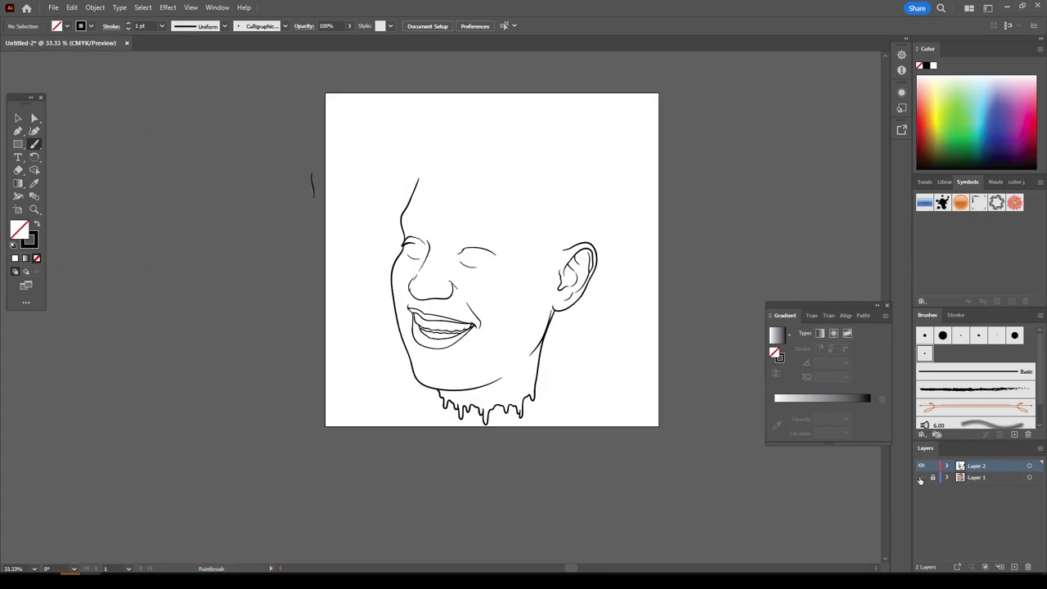
pyautogui.hotkey('ctrl', '+')
pyautogui.press('n')
pyautogui.click(37, 225)
pyautogui.hotkey('ctrl', '+')
pyautogui.hotkey('ctrl', '+')
pyautogui.hotkey('ctrl', '+')
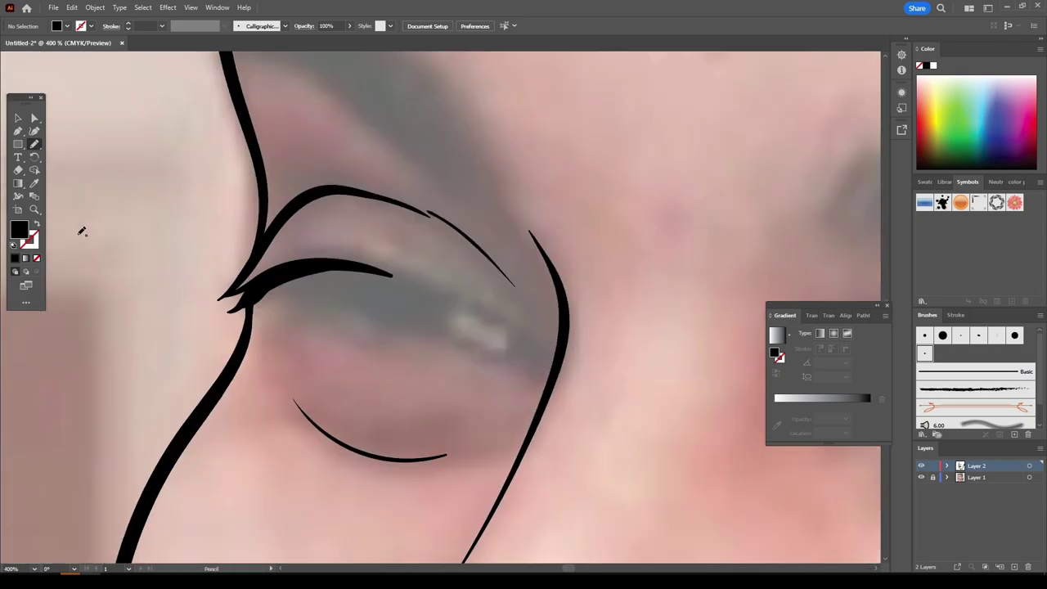
pyautogui.scroll(1, 295, 298)
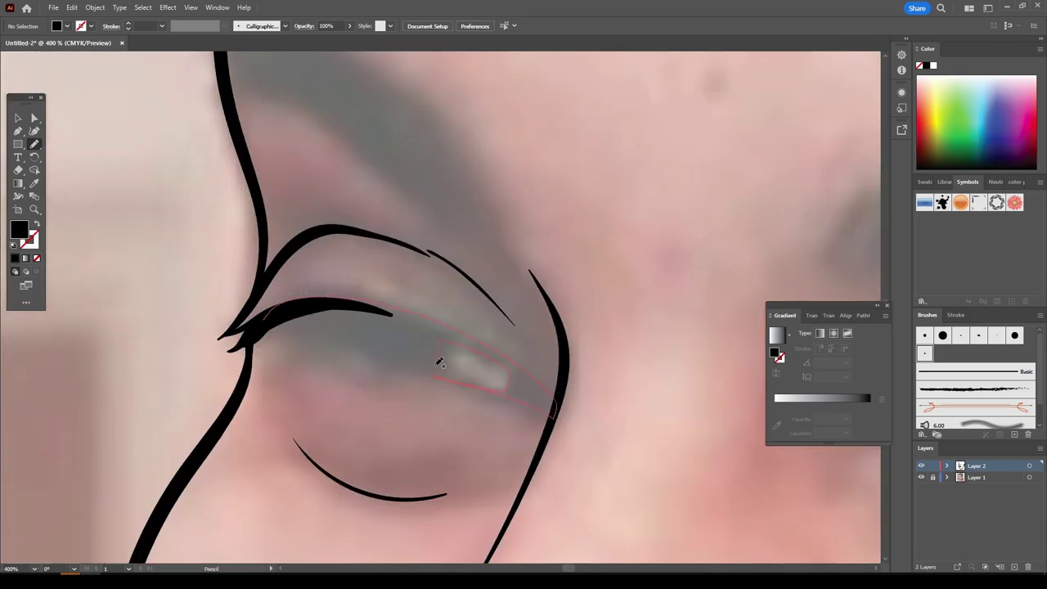
pyautogui.moveTo(268, 319); pyautogui.dragTo(267, 319)
# Step: Fill the other eye's dark opening and thicken the lower lid under the iris, keeping highlights
pyautogui.hotkey('ctrl', '-')
pyautogui.hotkey('ctrl', '-')
pyautogui.hotkey('ctrl', '-')
pyautogui.hotkey('ctrl', '+')
pyautogui.hotkey('ctrl', '+')
pyautogui.hotkey('ctrl', '+')
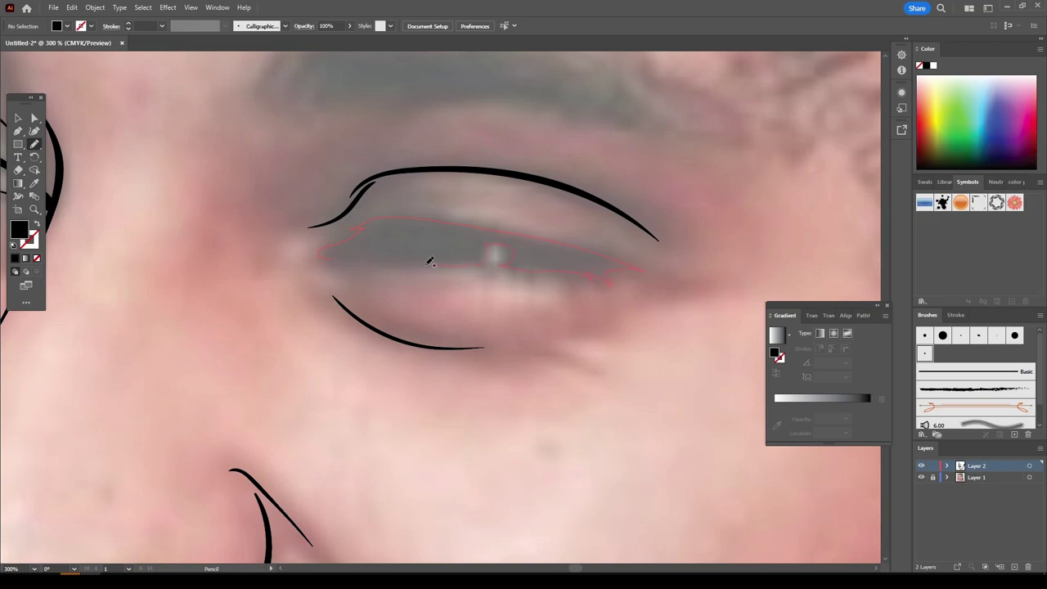
pyautogui.moveTo(432, 262); pyautogui.dragTo(323, 256)
pyautogui.hotkey('ctrl', '-')
pyautogui.hotkey('ctrl', '-')
pyautogui.hotkey('ctrl', '+')
pyautogui.hotkey('ctrl', '+')
pyautogui.hotkey('ctrl', '+')
pyautogui.hotkey('ctrl', '+')
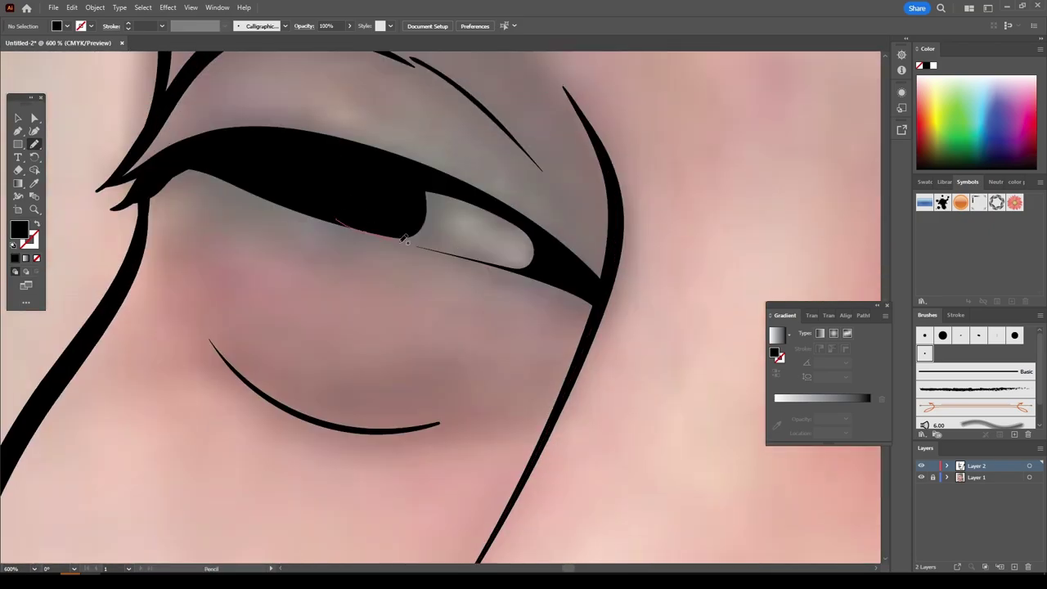
pyautogui.moveTo(403, 239); pyautogui.dragTo(390, 235)
pyautogui.moveTo(520, 221); pyautogui.dragTo(520, 221)
# Step: Draw both eyebrows as solid black shapes
pyautogui.hotkey('ctrl', '-')
pyautogui.hotkey('ctrl', '-')
pyautogui.hotkey('ctrl', '-')
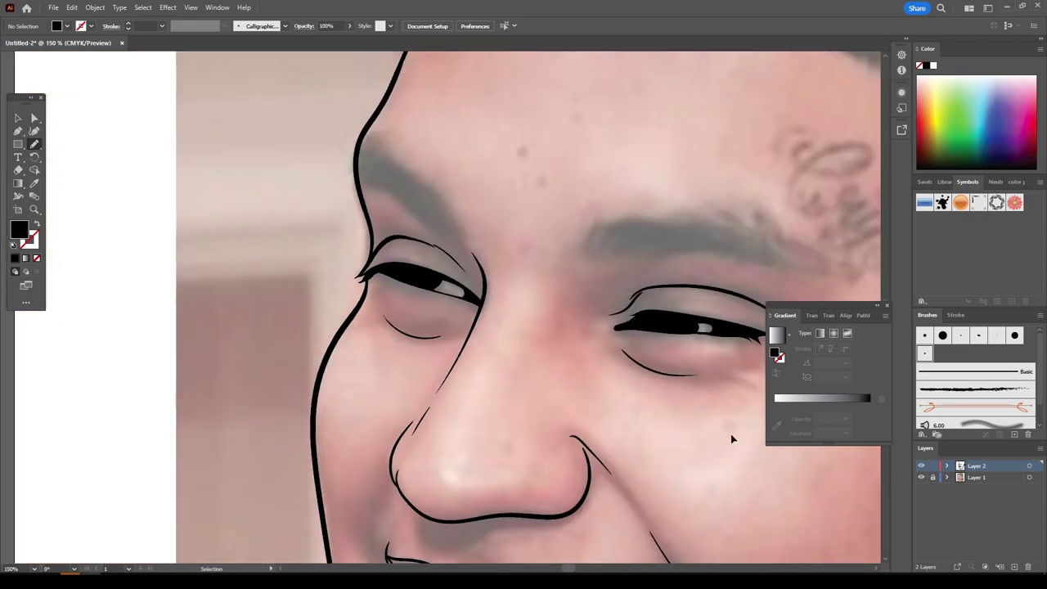
pyautogui.hotkey('ctrl', '-')
pyautogui.hotkey('ctrl', '-')
pyautogui.hotkey('ctrl', '-')
pyautogui.hotkey('ctrl', '+')
pyautogui.hotkey('ctrl', '+')
pyautogui.hotkey('ctrl', '+')
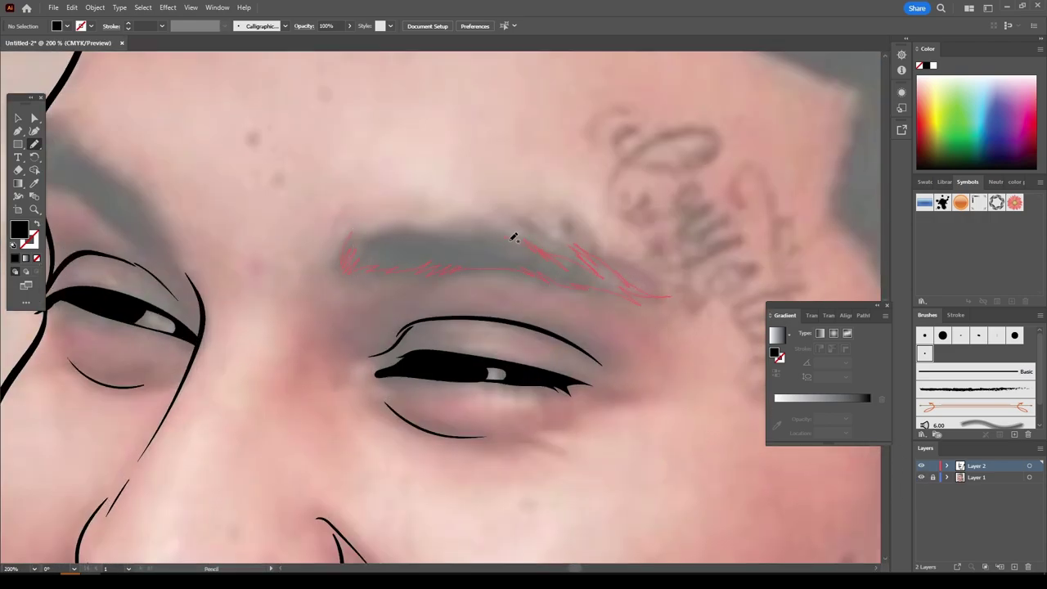
pyautogui.moveTo(414, 225); pyautogui.dragTo(379, 226)
pyautogui.hotkey('ctrl', '-')
pyautogui.hotkey('ctrl', '-')
pyautogui.hotkey('ctrl', '-')
pyautogui.hotkey('ctrl', '+')
pyautogui.hotkey('ctrl', '+')
pyautogui.hotkey('ctrl', '+')
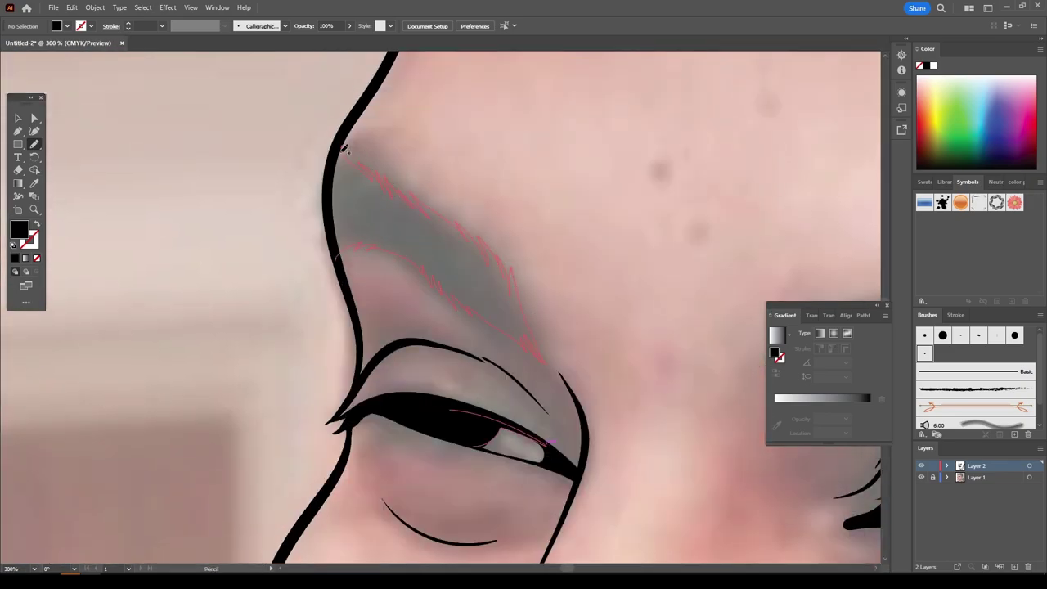
pyautogui.moveTo(344, 148); pyautogui.dragTo(345, 148)
pyautogui.hotkey('ctrl', '-')
pyautogui.hotkey('ctrl', '-')
pyautogui.hotkey('ctrl', '-')
pyautogui.hotkey('ctrl', '-')
pyautogui.hotkey('ctrl', '-')
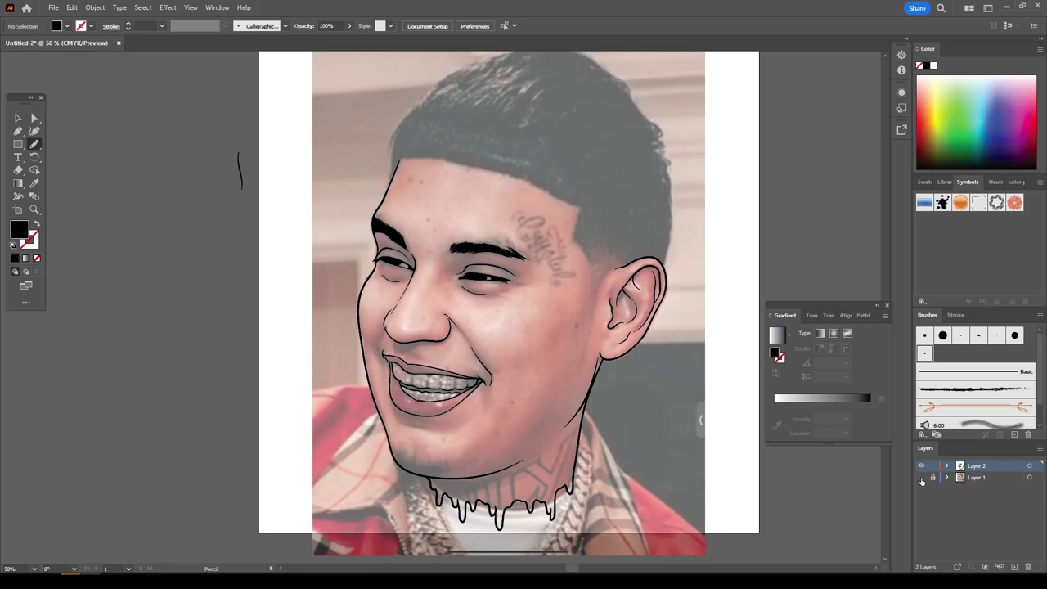
# Step: Block in the black hair shape along the hairline with a spike at the front
pyautogui.hotkey('ctrl', '+')
pyautogui.hotkey('ctrl', '+')
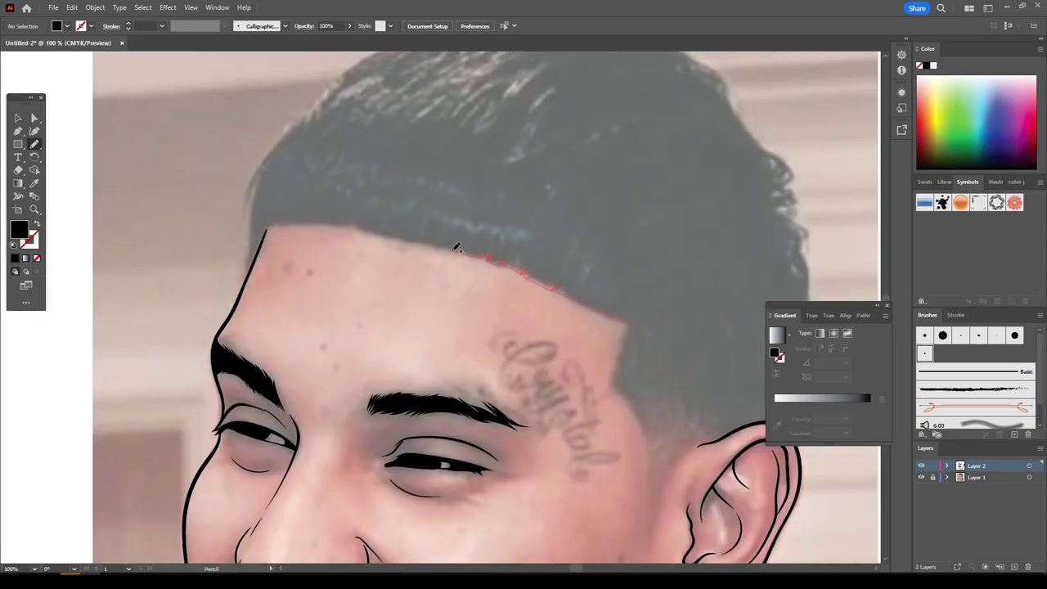
pyautogui.moveTo(456, 247); pyautogui.dragTo(469, 242)
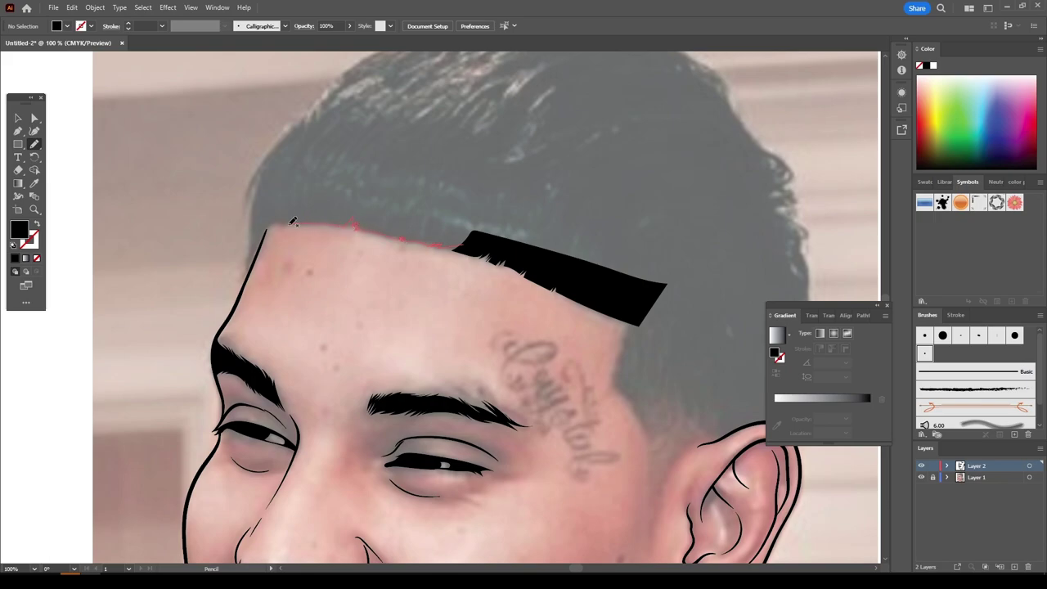
pyautogui.moveTo(277, 200)
pyautogui.mouseDown()
pyautogui.moveTo(285, 211)
pyautogui.moveTo(264, 232)
pyautogui.mouseUp()
pyautogui.moveTo(263, 162); pyautogui.dragTo(328, 162)
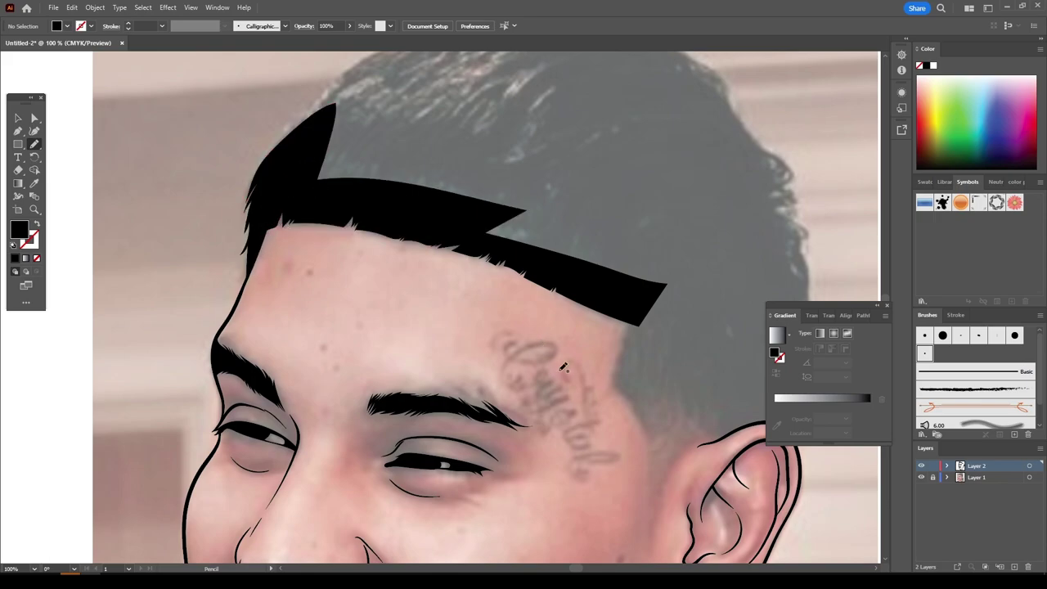
pyautogui.scroll(1, 598, 369)
pyautogui.scroll(-1, 598, 369)
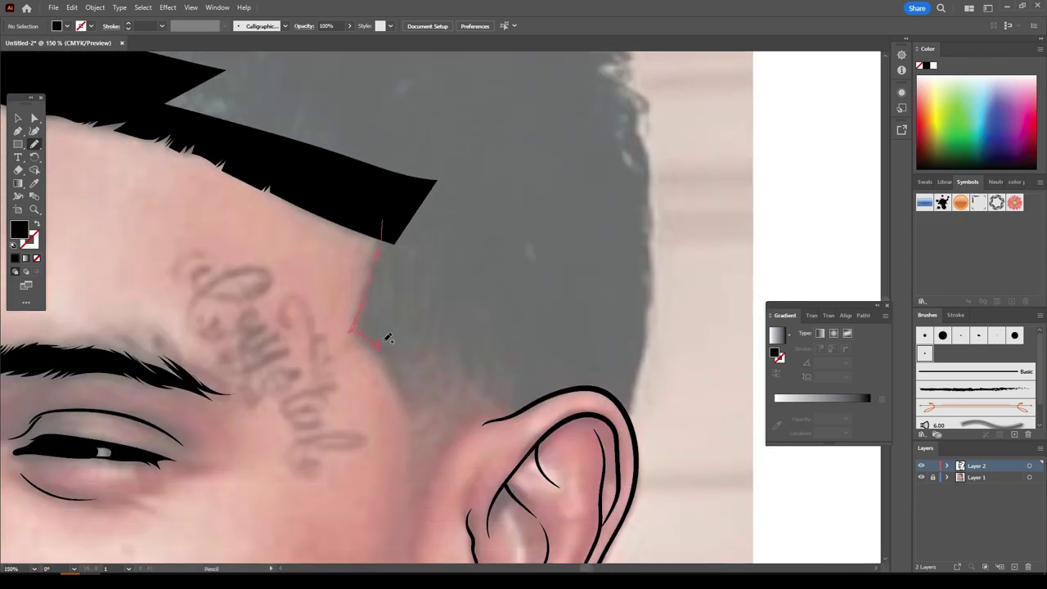
# Step: Add black hair spikes at the temple and above the ear, the back hair, and its curly edge
pyautogui.moveTo(388, 337); pyautogui.dragTo(403, 331)
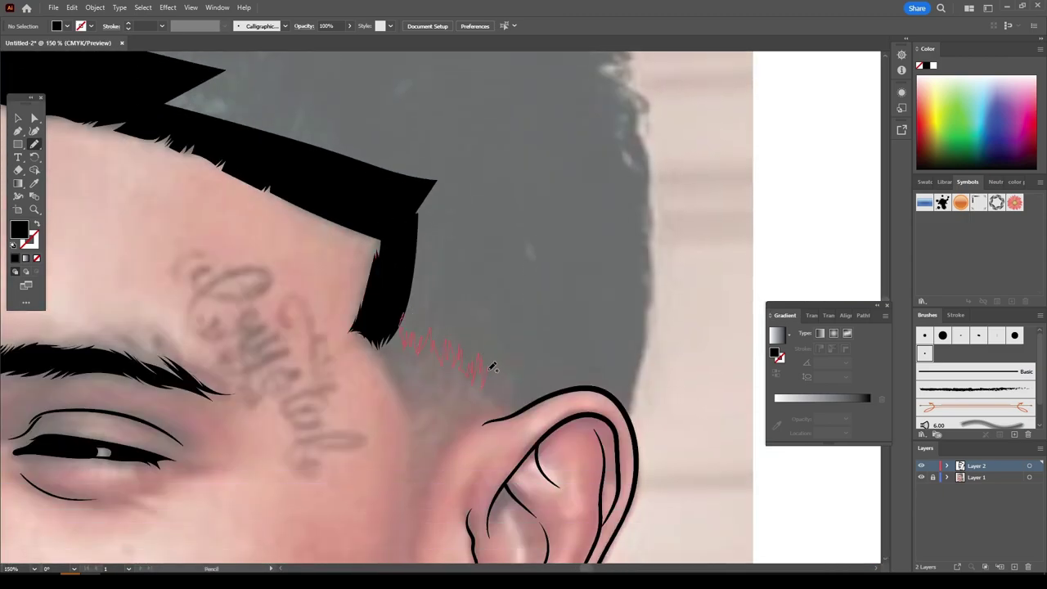
pyautogui.moveTo(493, 368); pyautogui.dragTo(497, 383)
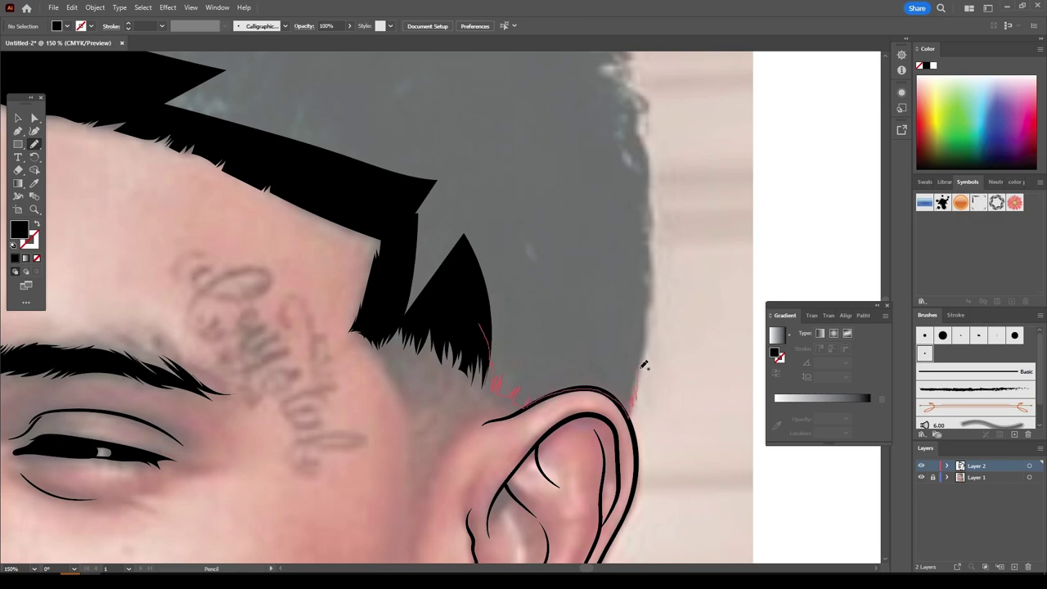
pyautogui.moveTo(565, 157); pyautogui.dragTo(524, 176)
pyautogui.scroll(-2, 659, 382)
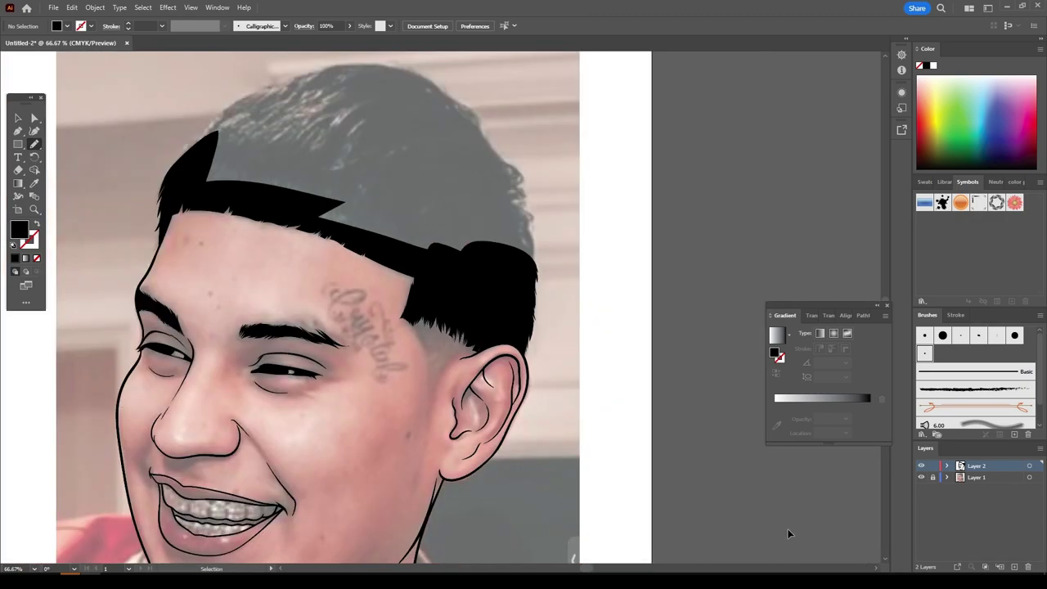
pyautogui.scroll(1, 659, 383)
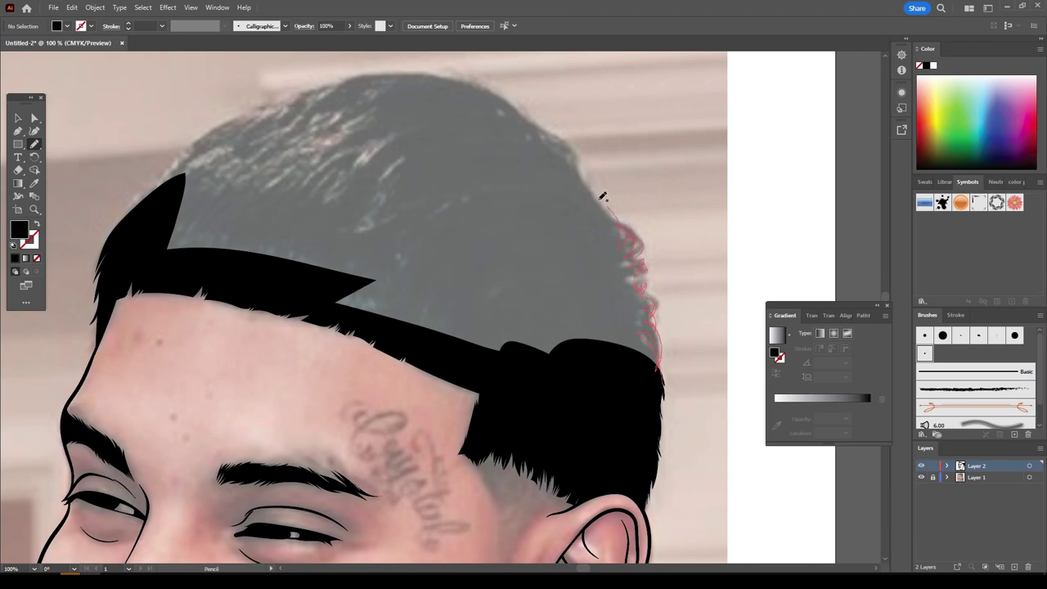
pyautogui.moveTo(603, 196); pyautogui.dragTo(641, 336)
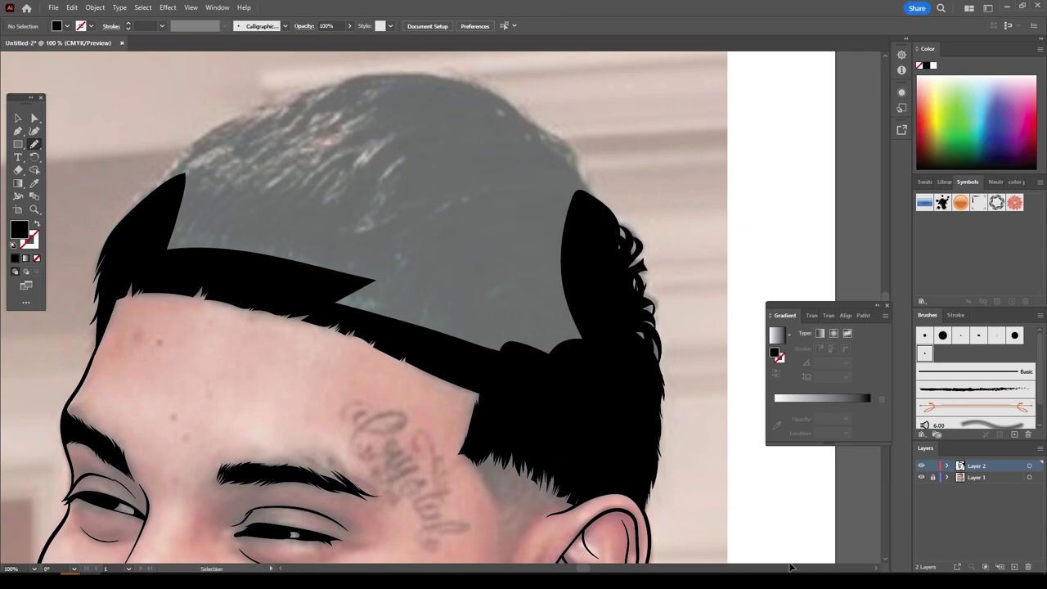
pyautogui.scroll(-2, 626, 272)
pyautogui.scroll(1, 626, 272)
# Step: Toggle the photo layer to check the drawing and fill the top of the hair black
pyautogui.click(921, 477)
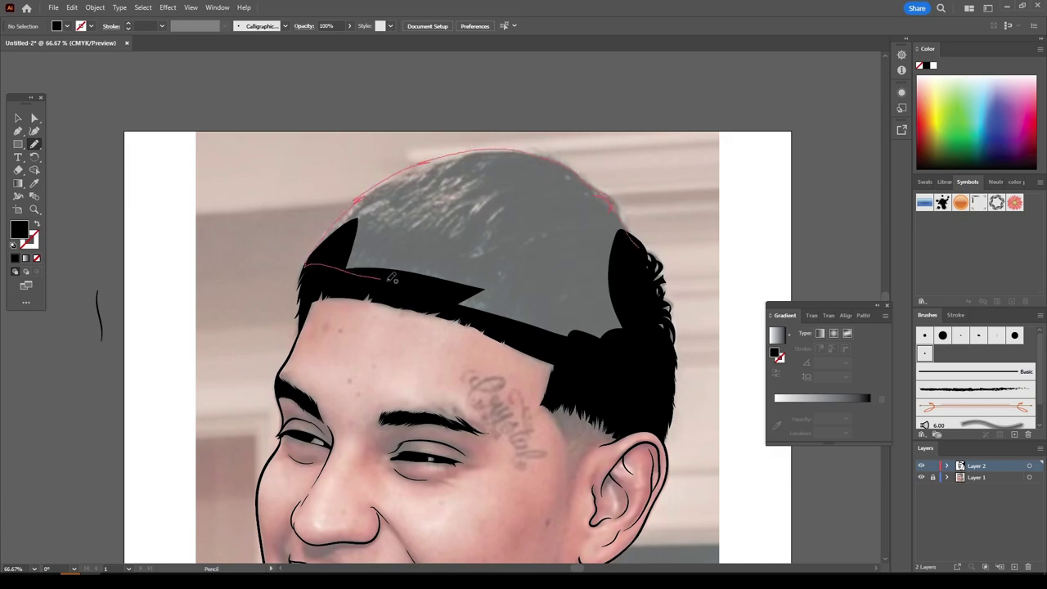
pyautogui.moveTo(392, 279); pyautogui.dragTo(396, 280)
pyautogui.scroll(-1, 666, 454)
pyautogui.scroll(4, 622, 464)
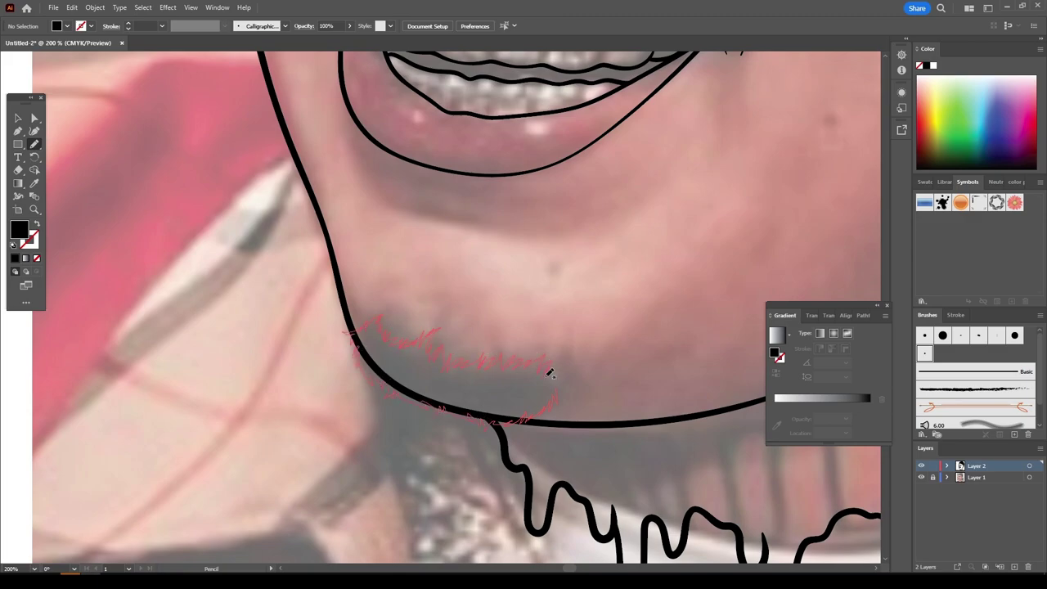
# Step: Draw the goatee under the chin as a solid black shape
pyautogui.moveTo(577, 373); pyautogui.dragTo(564, 392)
pyautogui.scroll(-2, 589, 442)
pyautogui.scroll(2, 593, 483)
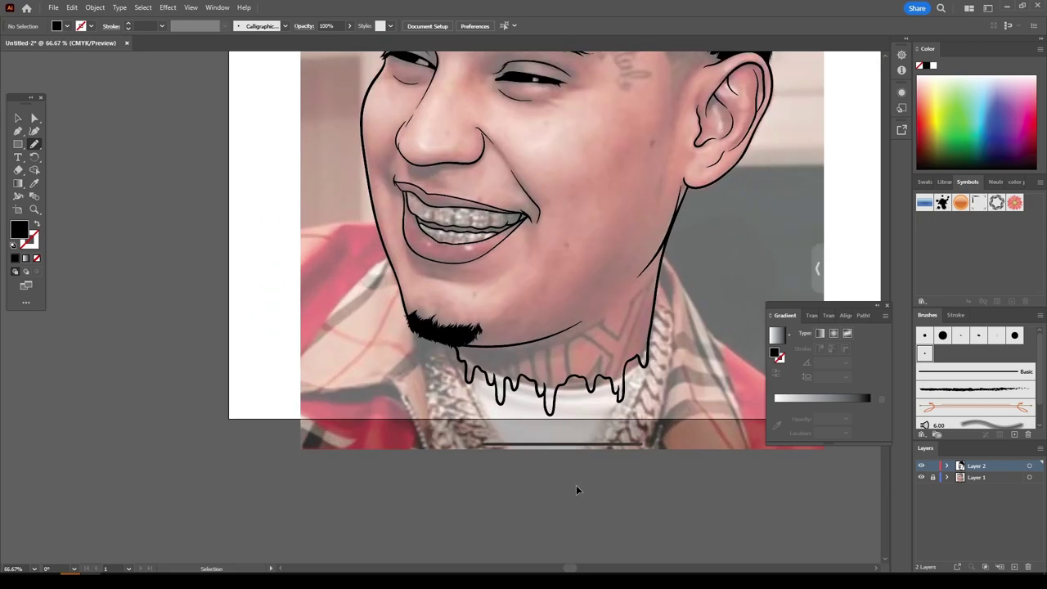
pyautogui.scroll(3, 577, 486)
pyautogui.scroll(-2, 502, 467)
# Step: Trace a black-filled shape in the gap between the teeth rows and along the upper teeth edge
pyautogui.scroll(3, 505, 472)
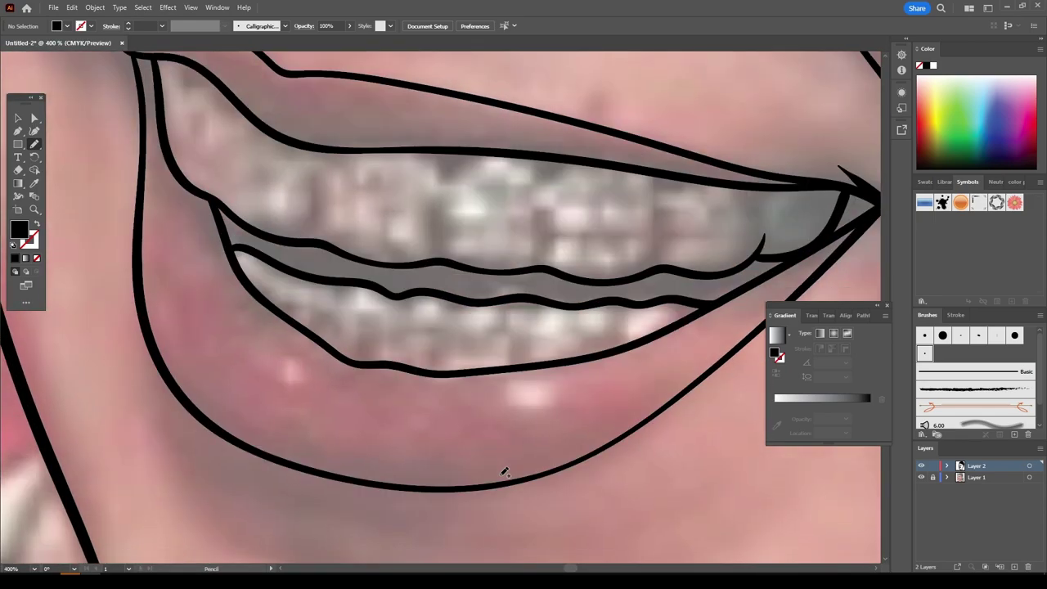
pyautogui.moveTo(261, 248); pyautogui.dragTo(449, 297)
pyautogui.moveTo(658, 302); pyautogui.dragTo(804, 256)
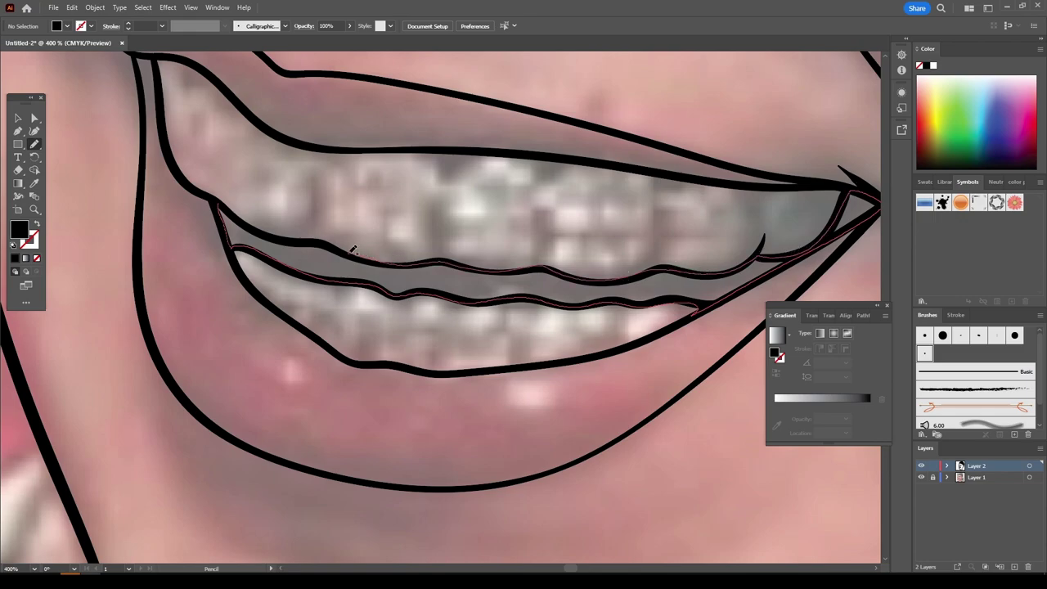
pyautogui.moveTo(353, 250); pyautogui.dragTo(227, 250)
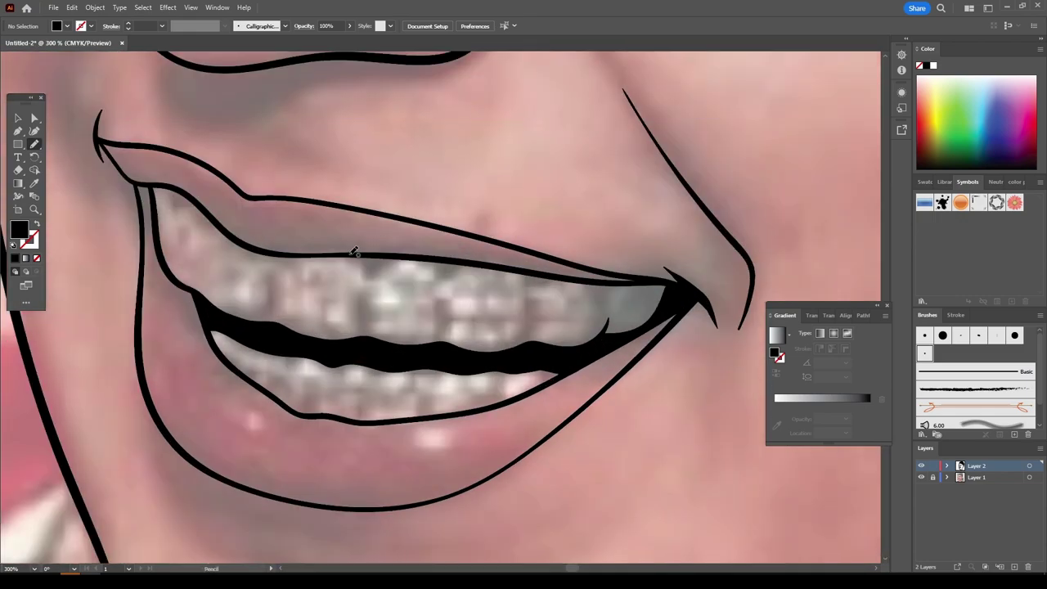
pyautogui.moveTo(544, 272); pyautogui.dragTo(424, 258)
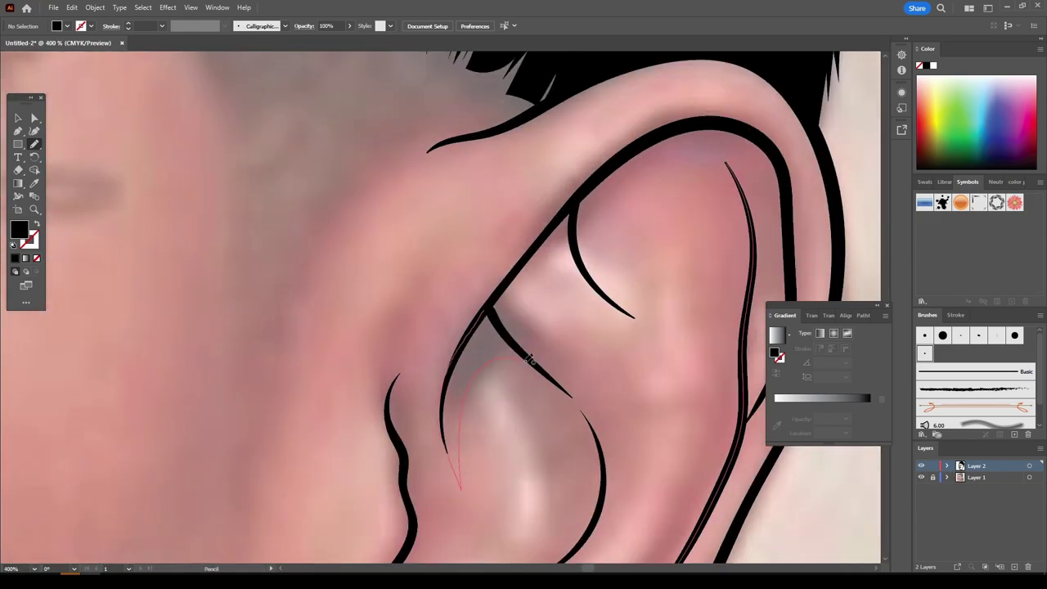
# Step: Fill the inner ear crease and ear rim with black shading
pyautogui.moveTo(530, 360); pyautogui.dragTo(481, 334)
pyautogui.moveTo(751, 135); pyautogui.dragTo(754, 139)
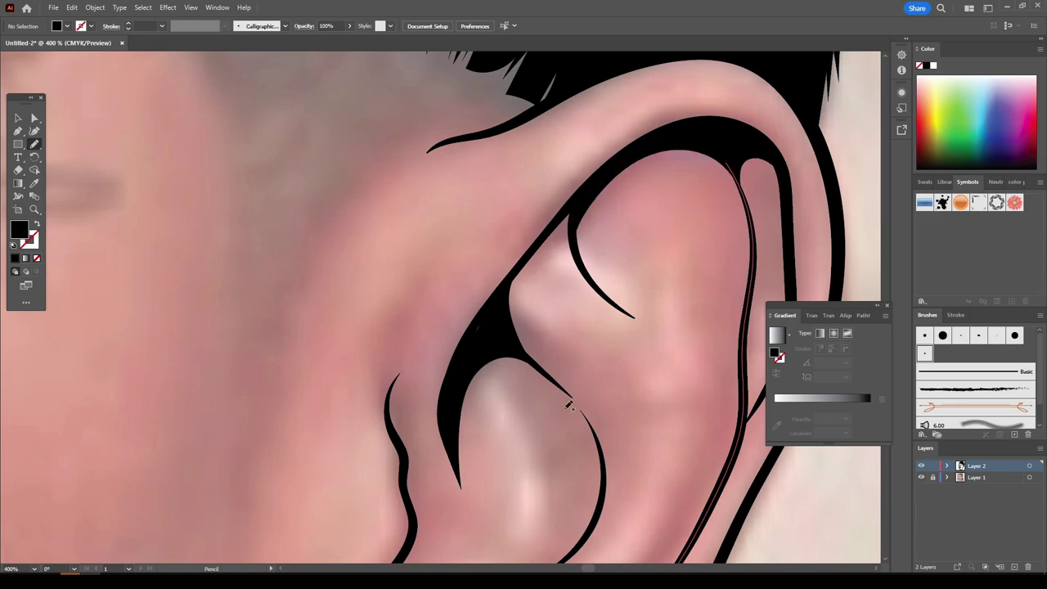
pyautogui.scroll(3, 536, 494)
# Step: Fill three neighbouring neck drip shapes with solid black
pyautogui.scroll(3, 510, 483)
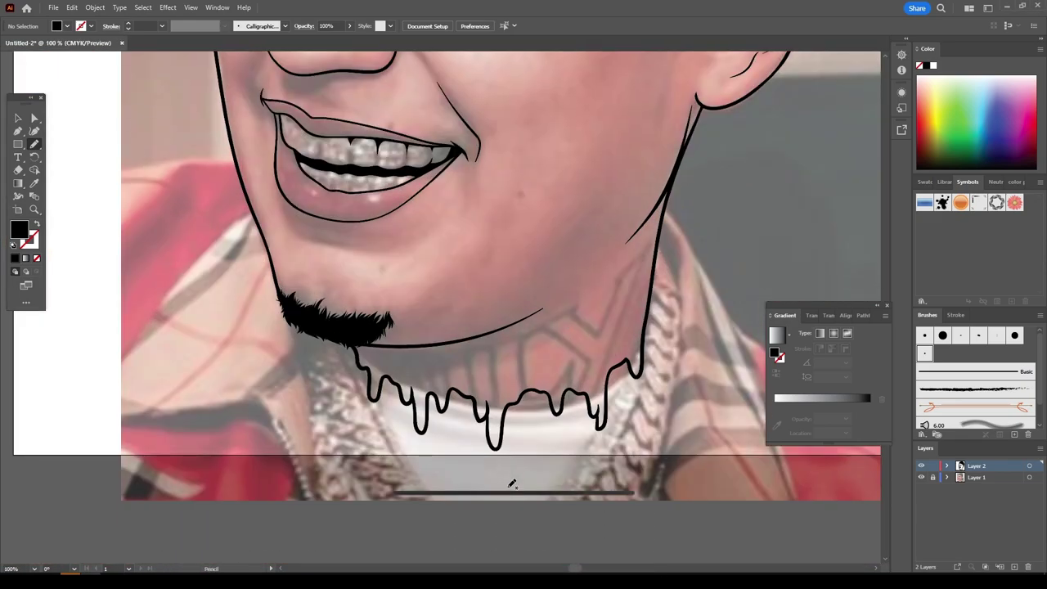
pyautogui.scroll(3, 293, 405)
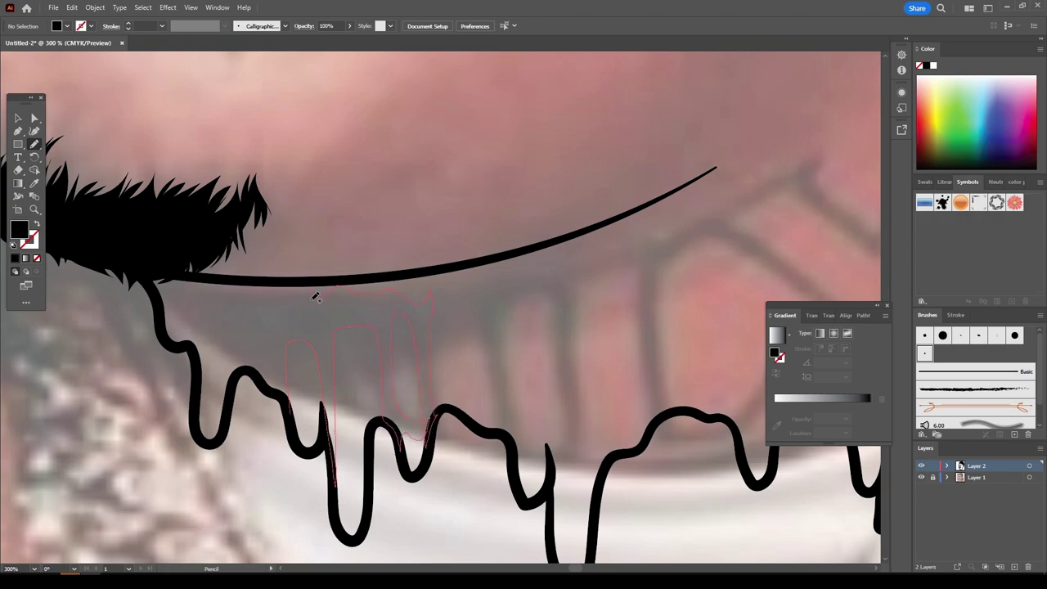
pyautogui.moveTo(244, 363); pyautogui.dragTo(242, 361)
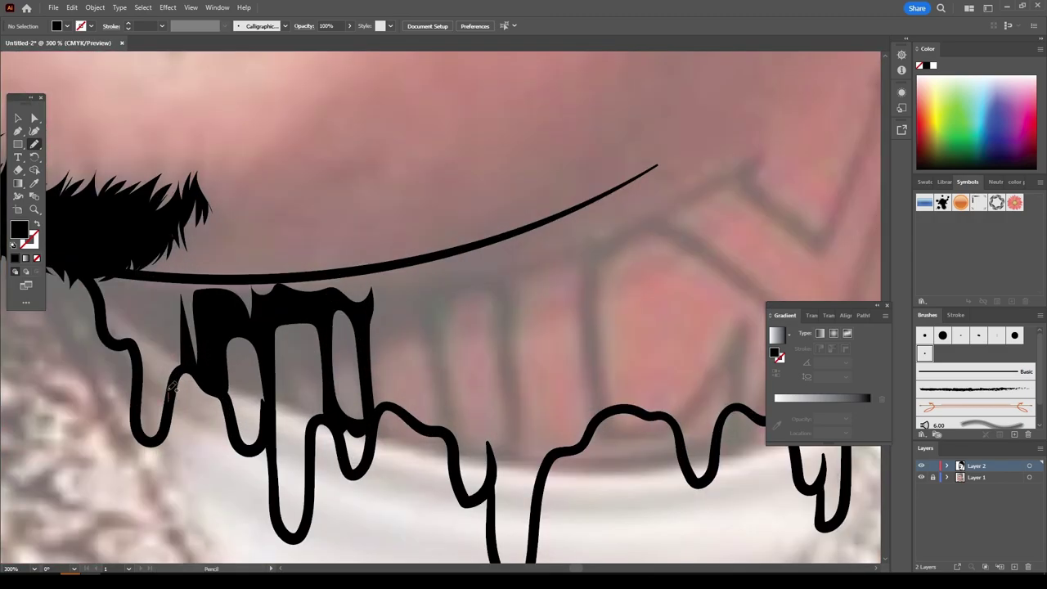
pyautogui.moveTo(139, 306); pyautogui.dragTo(141, 304)
pyautogui.scroll(-3, 245, 392)
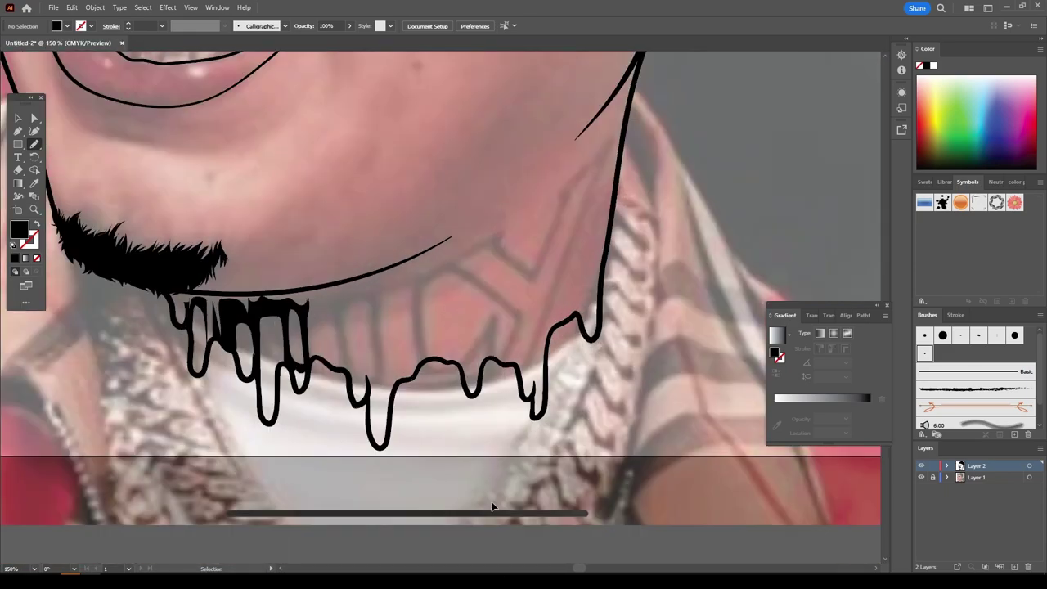
pyautogui.scroll(3, 256, 402)
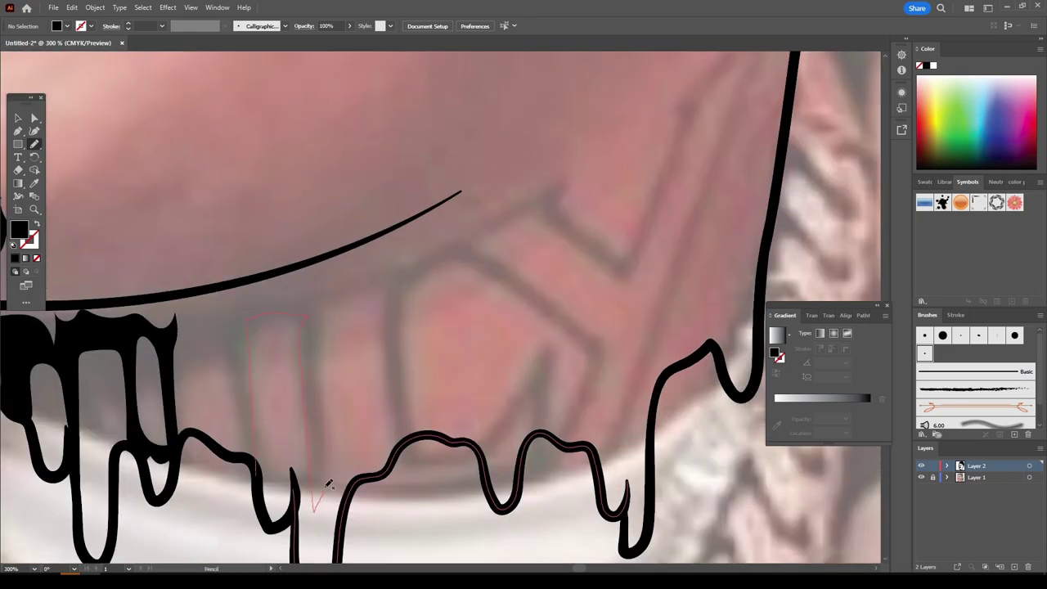
pyautogui.moveTo(221, 314); pyautogui.dragTo(218, 309)
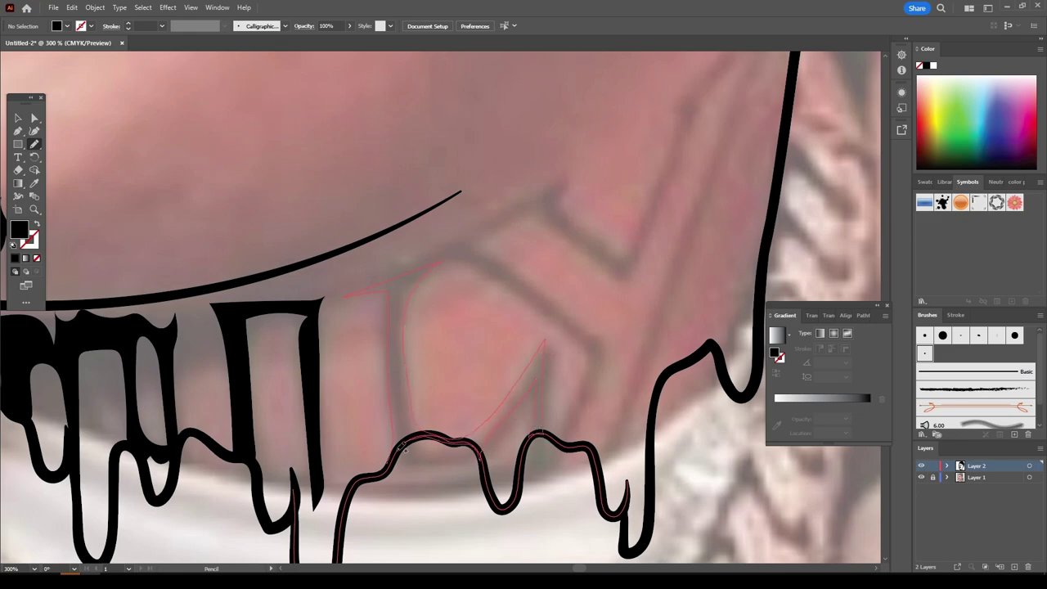
# Step: Draw two black drips beneath the neck tattoo lettering
pyautogui.moveTo(405, 446); pyautogui.dragTo(403, 445)
pyautogui.scroll(-3, 597, 507)
pyautogui.scroll(3, 342, 363)
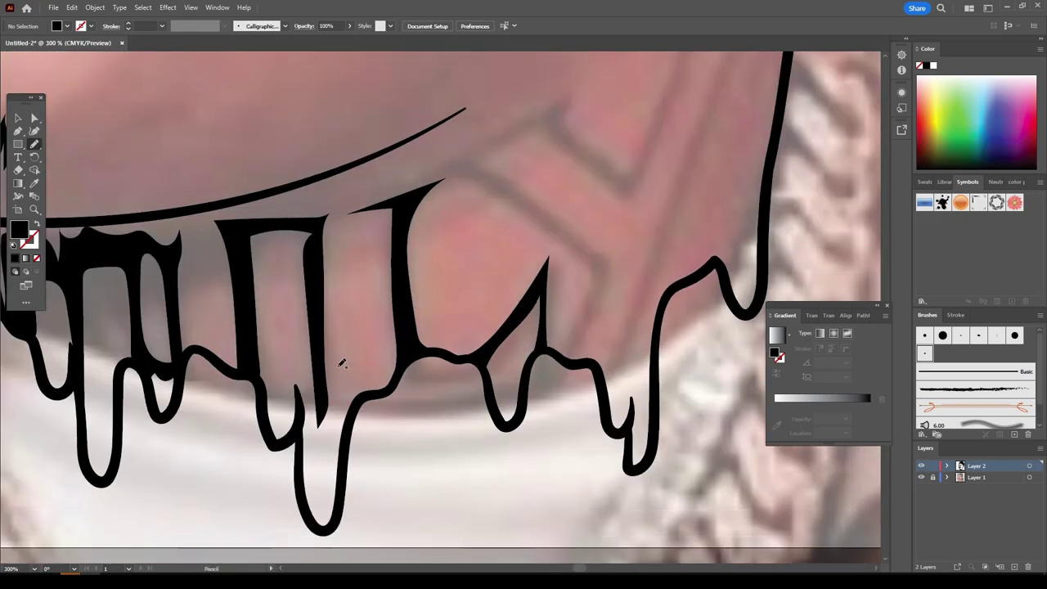
pyautogui.moveTo(342, 497); pyautogui.dragTo(340, 496)
pyautogui.scroll(3, 576, 491)
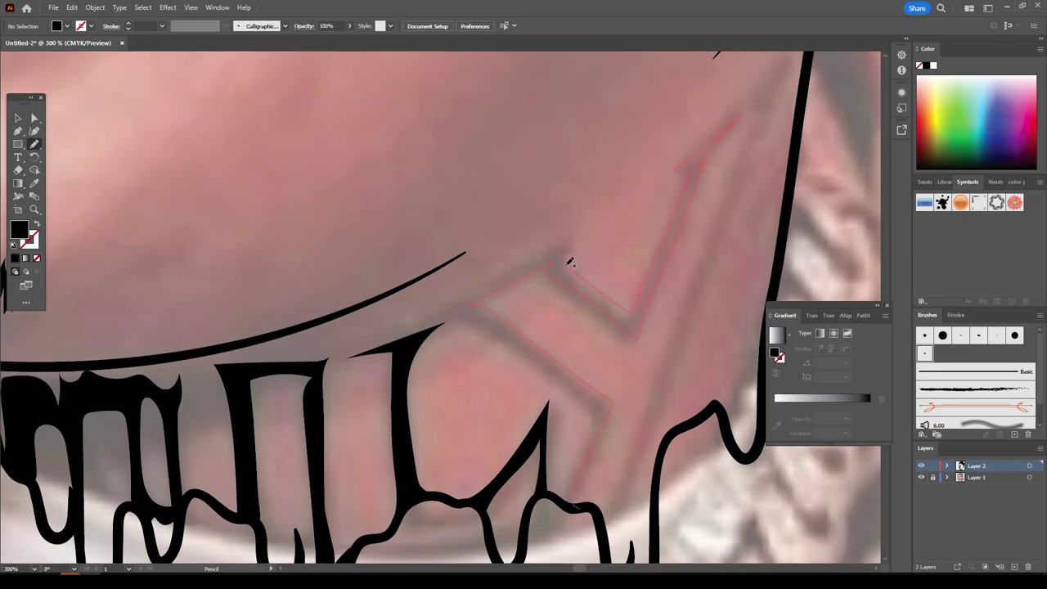
# Step: Trace the Y letter and a tapered stroke of the neck tattoo
pyautogui.moveTo(548, 363); pyautogui.dragTo(561, 485)
pyautogui.hscroll(3, 593, 503)
pyautogui.moveTo(451, 544); pyautogui.dragTo(526, 354)
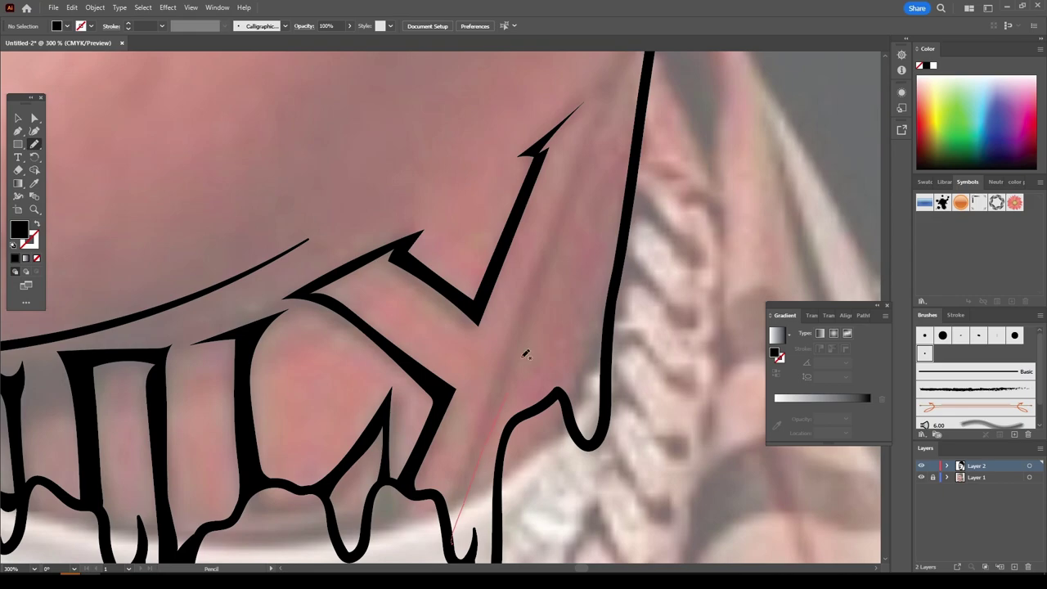
pyautogui.moveTo(556, 238); pyautogui.dragTo(455, 539)
pyautogui.hotkey('ctrl', '0')
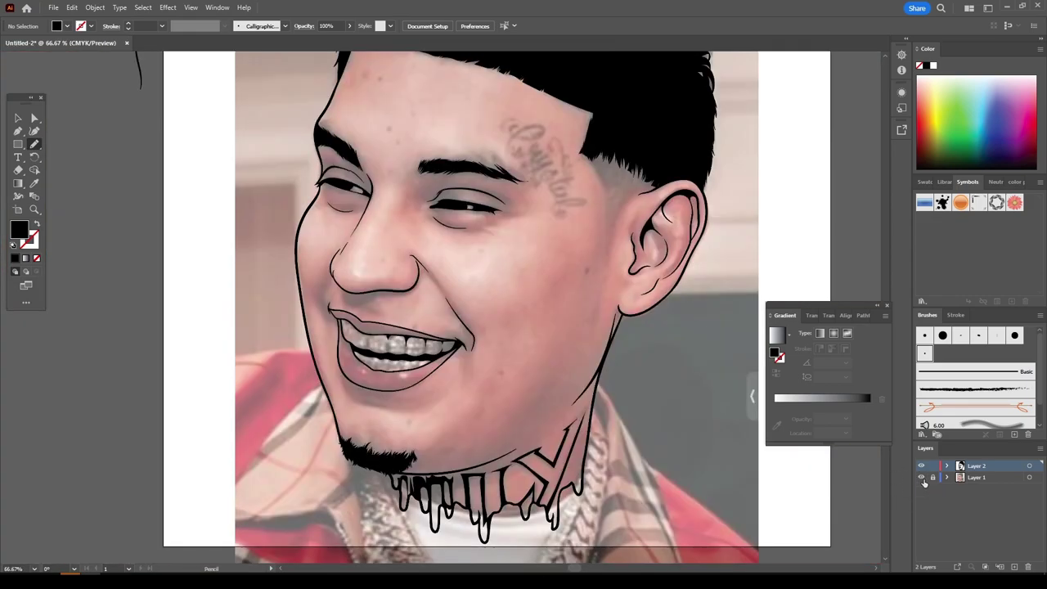
# Step: Add two more black drips under the lettering, one running leftward from the right drip
pyautogui.scroll(3, 655, 524)
pyautogui.scroll(2, 655, 524)
pyautogui.moveTo(564, 274); pyautogui.dragTo(479, 264)
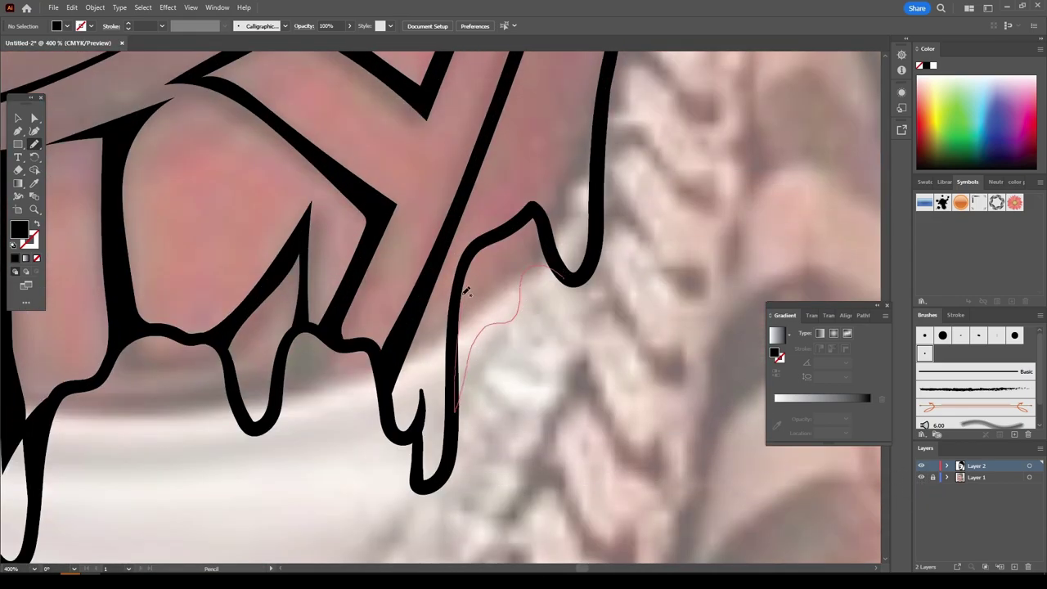
pyautogui.scroll(-2, 381, 381)
pyautogui.scroll(3, 451, 423)
pyautogui.moveTo(601, 381)
pyautogui.mouseDown()
pyautogui.moveTo(379, 401)
pyautogui.moveTo(554, 289)
pyautogui.mouseUp()
# Step: Close a new drip outline into a filled black shape and add a final drip below the lettering
pyautogui.hotkey('ctrl', '-')
pyautogui.hotkey('ctrl', '-')
pyautogui.hotkey('ctrl', '-')
pyautogui.hotkey('ctrl', '+')
pyautogui.hotkey('ctrl', '+')
pyautogui.hotkey('ctrl', '+')
pyautogui.moveTo(537, 375); pyautogui.dragTo(321, 386)
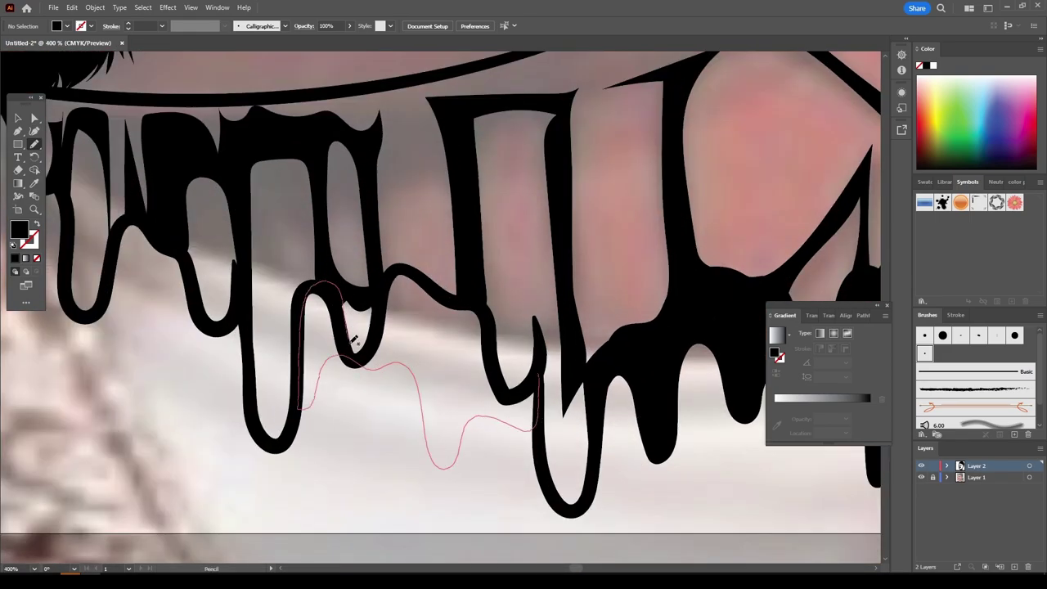
pyautogui.moveTo(353, 340); pyautogui.dragTo(532, 376)
pyautogui.hotkey('ctrl', '-')
pyautogui.hotkey('ctrl', '-')
pyautogui.hotkey('ctrl', '-')
pyautogui.hotkey('ctrl', '+')
pyautogui.hotkey('ctrl', '+')
pyautogui.hotkey('ctrl', '+')
pyautogui.moveTo(535, 339)
pyautogui.mouseDown()
pyautogui.moveTo(333, 266)
pyautogui.moveTo(507, 315)
pyautogui.mouseUp()
pyautogui.hotkey('ctrl', '-')
pyautogui.hotkey('ctrl', '-')
pyautogui.hotkey('ctrl', '-')
# Step: Trace the first loop and connecting stroke of the forehead script tattoo
pyautogui.hotkey('ctrl', '+')
pyautogui.hotkey('ctrl', '+')
pyautogui.press('v')
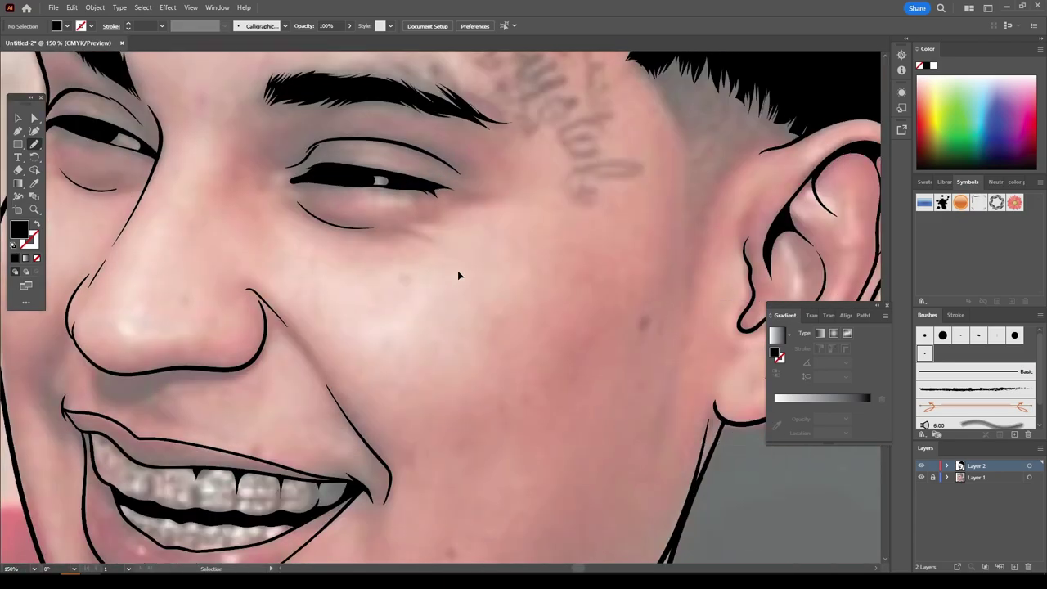
pyautogui.hotkey('ctrl', '+')
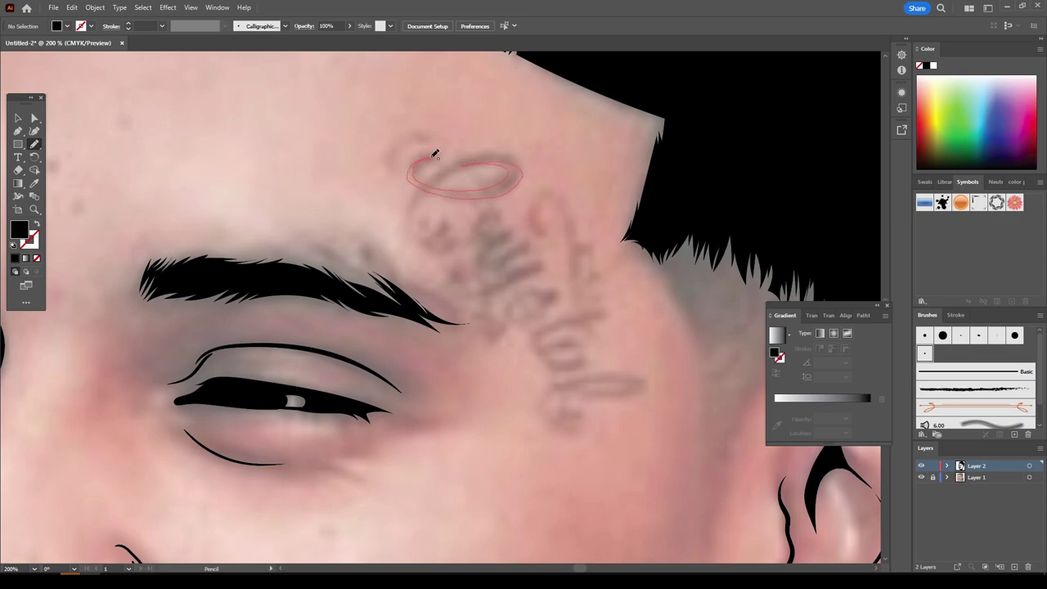
pyautogui.moveTo(424, 184); pyautogui.dragTo(439, 230)
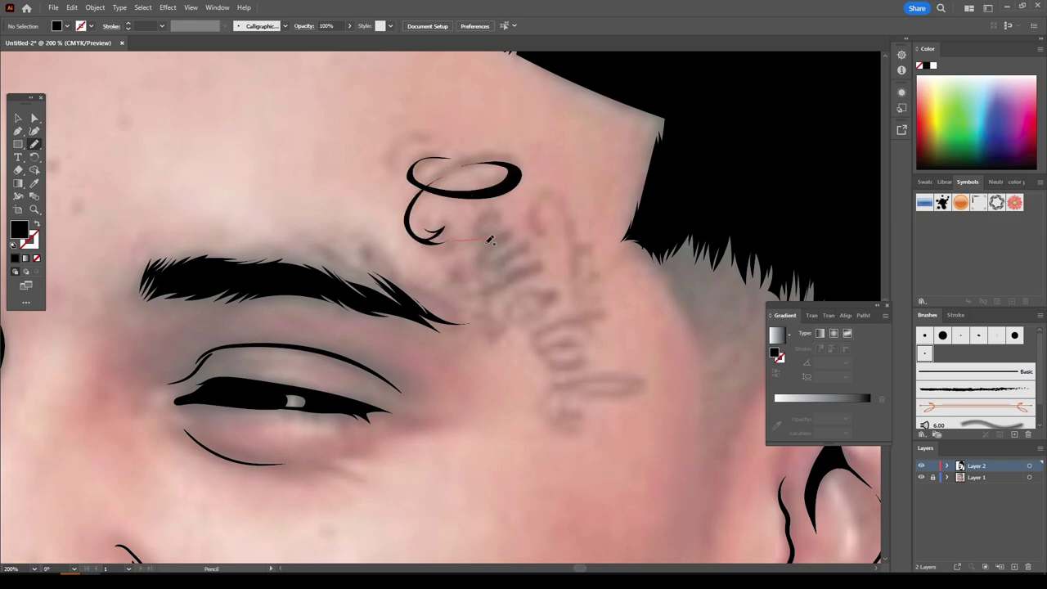
pyautogui.moveTo(500, 218)
pyautogui.mouseDown()
pyautogui.moveTo(490, 242)
pyautogui.moveTo(540, 263)
pyautogui.mouseUp()
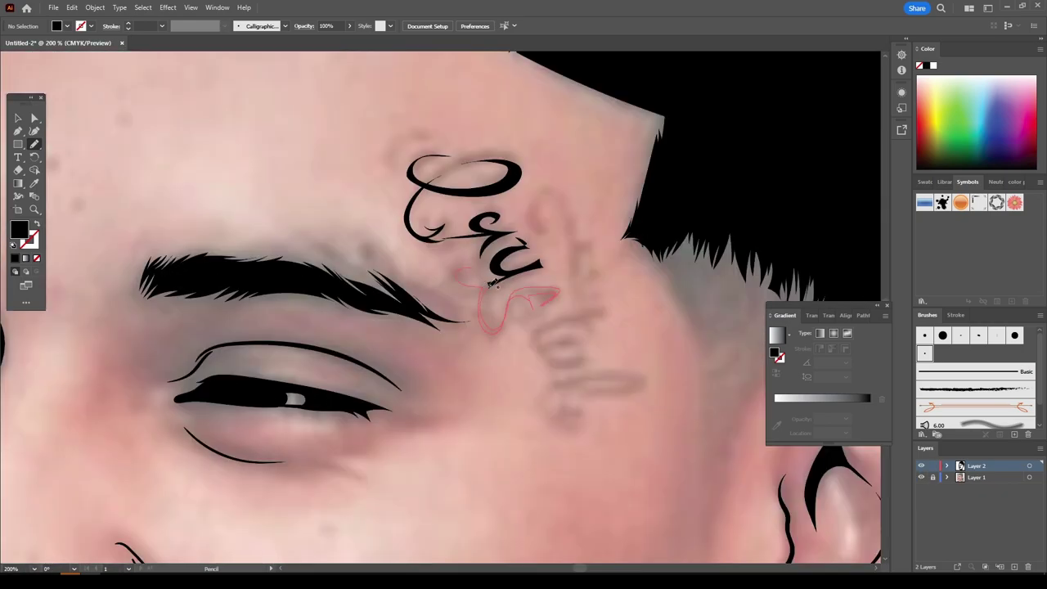
# Step: Add the remaining forehead script letters and the under-stroke in black
pyautogui.moveTo(490, 283); pyautogui.dragTo(482, 272)
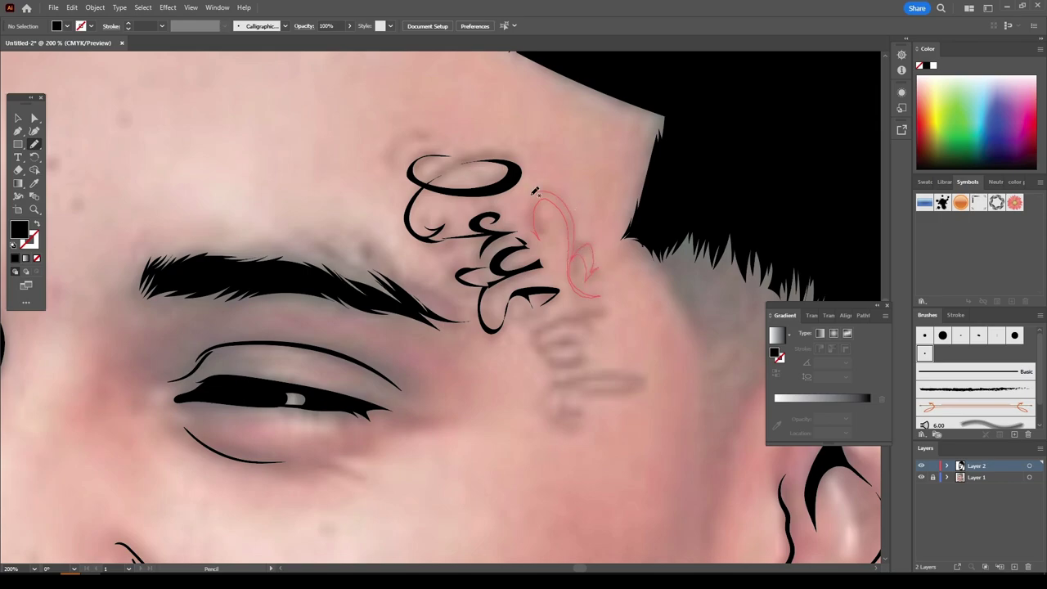
pyautogui.moveTo(535, 191); pyautogui.dragTo(536, 193)
pyautogui.moveTo(540, 343); pyautogui.dragTo(622, 379)
pyautogui.hotkey('ctrl', '0')
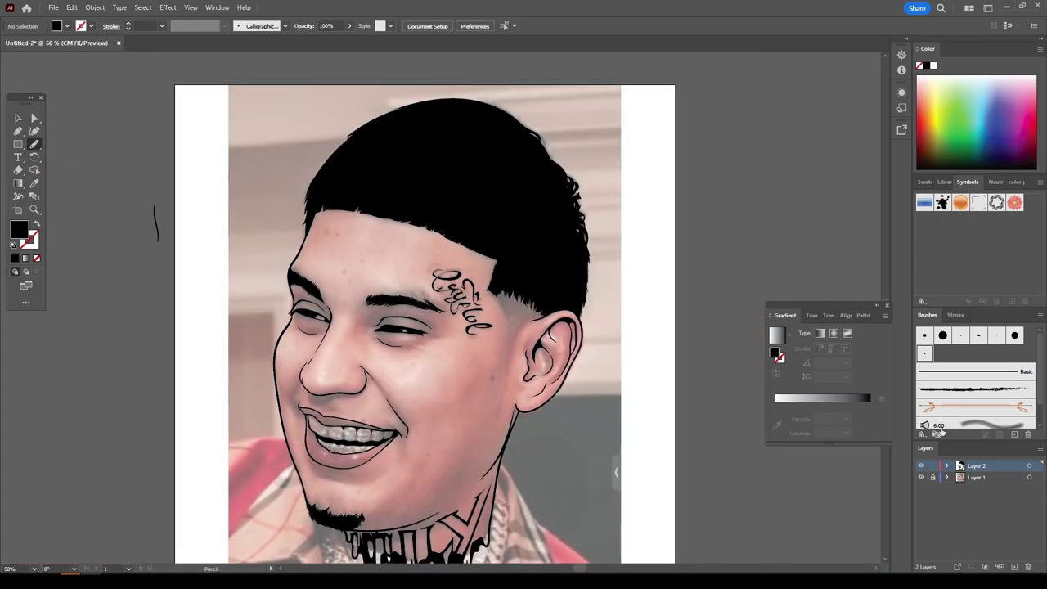
pyautogui.hotkey('ctrl', '1')
# Step: Paint short Paintbrush hair strokes along the sideburn and hairline
pyautogui.moveTo(35, 130); pyautogui.dragTo(90, 138)
pyautogui.hotkey('ctrl', '=')
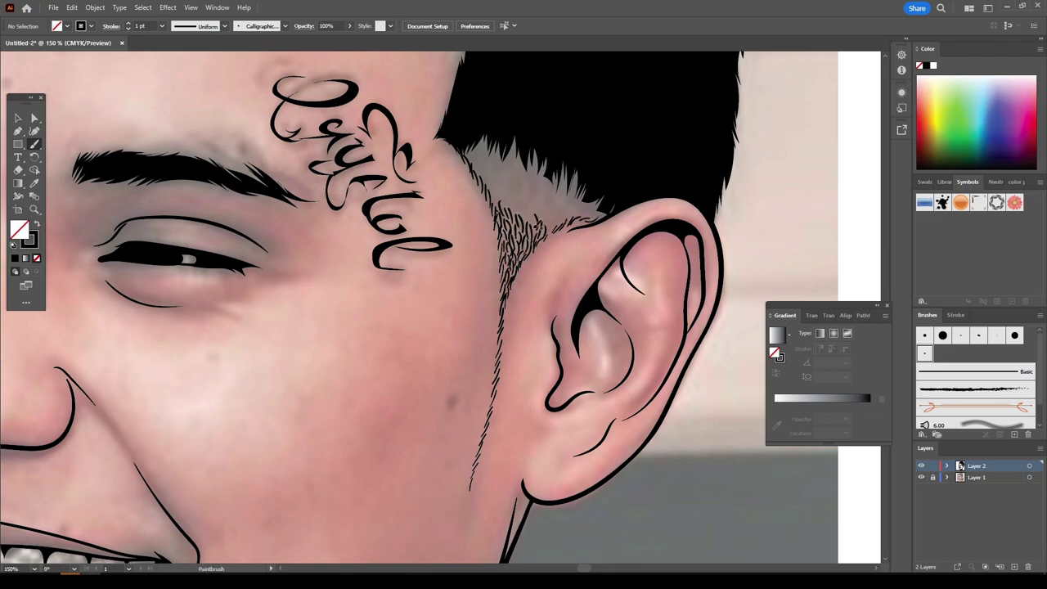
pyautogui.moveTo(532, 219)
pyautogui.mouseDown()
pyautogui.moveTo(501, 185)
pyautogui.moveTo(513, 180)
pyautogui.moveTo(490, 162)
pyautogui.mouseUp()
pyautogui.moveTo(570, 227)
pyautogui.mouseDown()
pyautogui.moveTo(559, 200)
pyautogui.moveTo(520, 168)
pyautogui.mouseUp()
pyautogui.moveTo(524, 187)
pyautogui.mouseDown()
pyautogui.moveTo(509, 157)
pyautogui.moveTo(484, 139)
pyautogui.moveTo(471, 147)
pyautogui.mouseUp()
pyautogui.moveTo(609, 216); pyautogui.dragTo(541, 168)
# Step: Paint more hair strokes toward the temple and in the hairline above the ear
pyautogui.moveTo(560, 216); pyautogui.dragTo(539, 178)
pyautogui.moveTo(534, 182)
pyautogui.mouseDown()
pyautogui.moveTo(523, 149)
pyautogui.moveTo(505, 141)
pyautogui.mouseUp()
pyautogui.moveTo(490, 162); pyautogui.dragTo(483, 136)
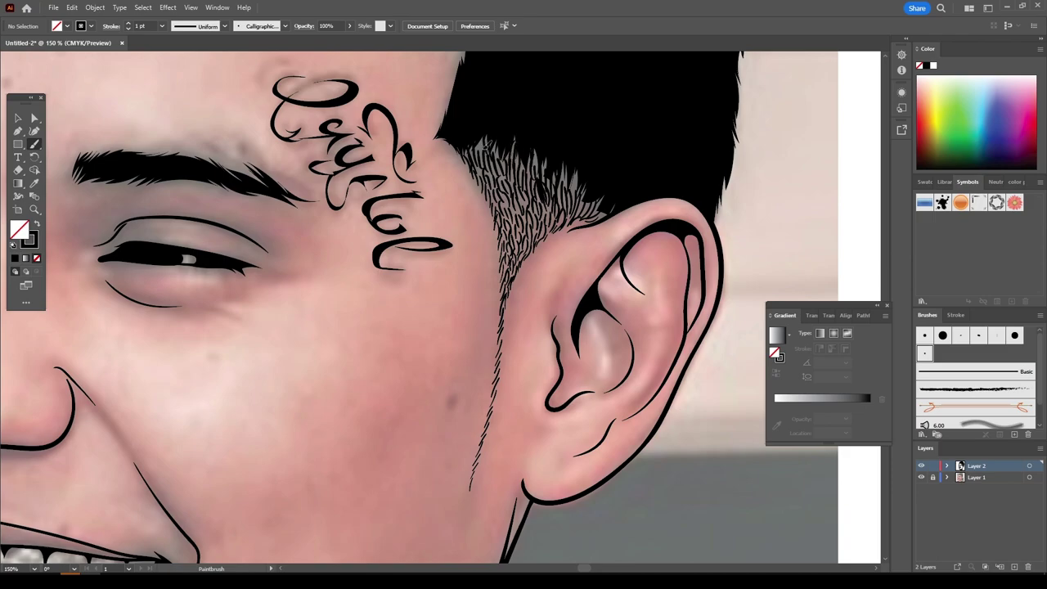
pyautogui.moveTo(609, 213); pyautogui.dragTo(584, 182)
pyautogui.moveTo(593, 199)
pyautogui.mouseDown()
pyautogui.moveTo(563, 166)
pyautogui.moveTo(548, 182)
pyautogui.mouseUp()
pyautogui.moveTo(550, 199); pyautogui.dragTo(512, 135)
pyautogui.moveTo(508, 180)
pyautogui.mouseDown()
pyautogui.moveTo(499, 148)
pyautogui.moveTo(486, 141)
pyautogui.mouseUp()
pyautogui.moveTo(491, 169); pyautogui.dragTo(479, 136)
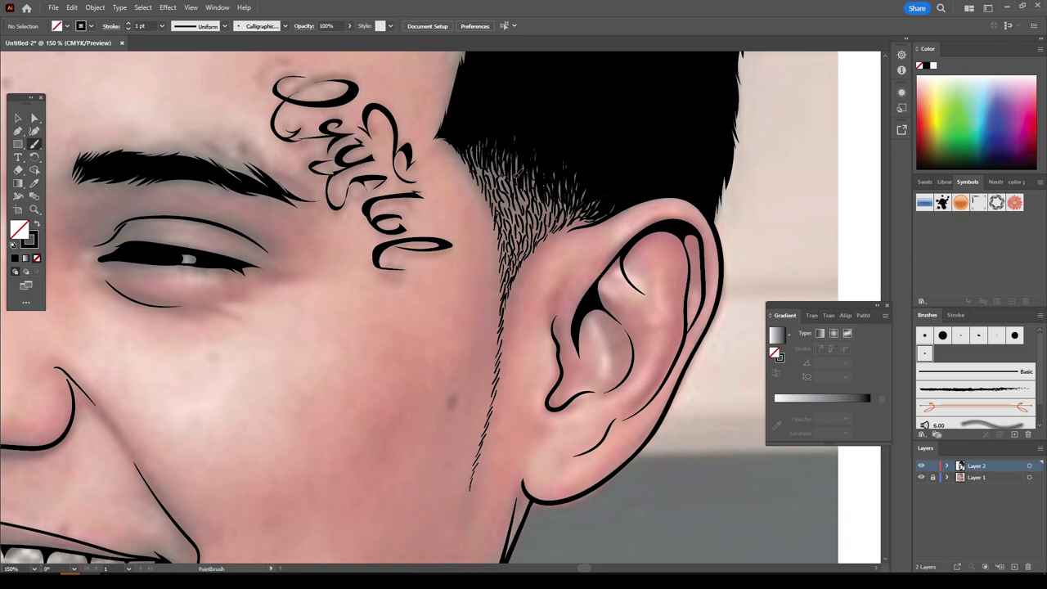
# Step: Paint a short stroke under the lower lip
pyautogui.hotkey('ctrl', '0')
pyautogui.scroll(5, 328, 327)
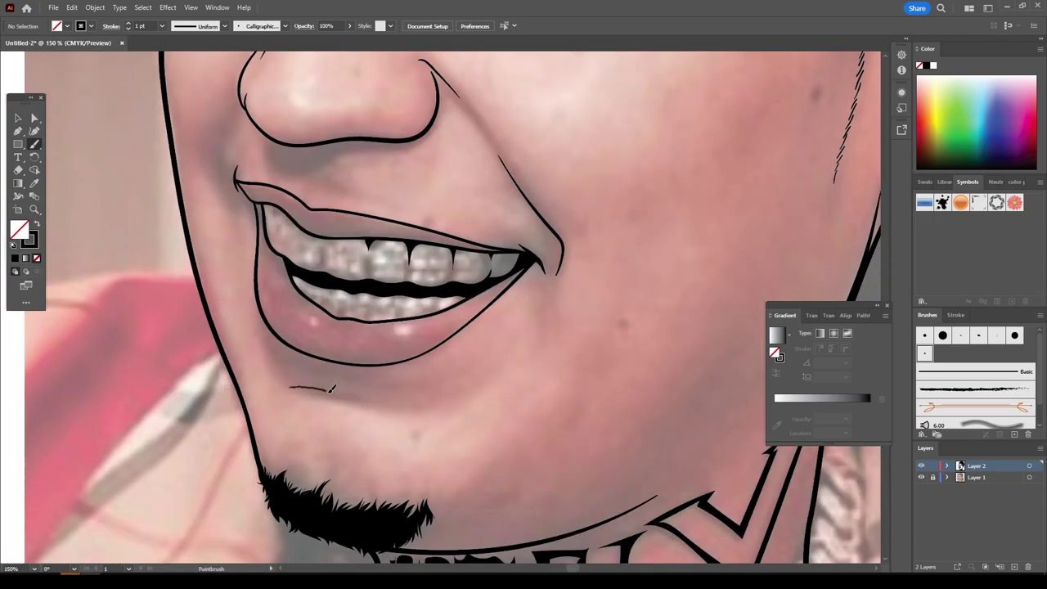
pyautogui.moveTo(290, 386); pyautogui.dragTo(409, 413)
pyautogui.scroll(1, 222, 255)
pyautogui.hotkey('ctrl', '0')
pyautogui.scroll(3, 479, 292)
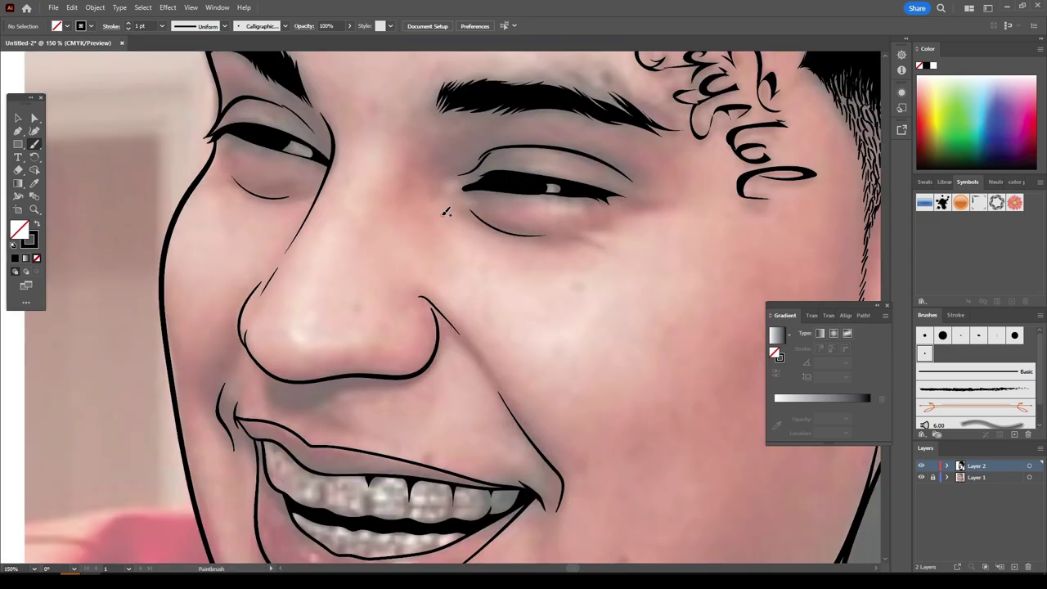
pyautogui.hotkey('ctrl', '0')
pyautogui.hotkey('ctrl', '-')
# Step: Hide the reference photo layer so only the line art shows
pyautogui.click(921, 477)
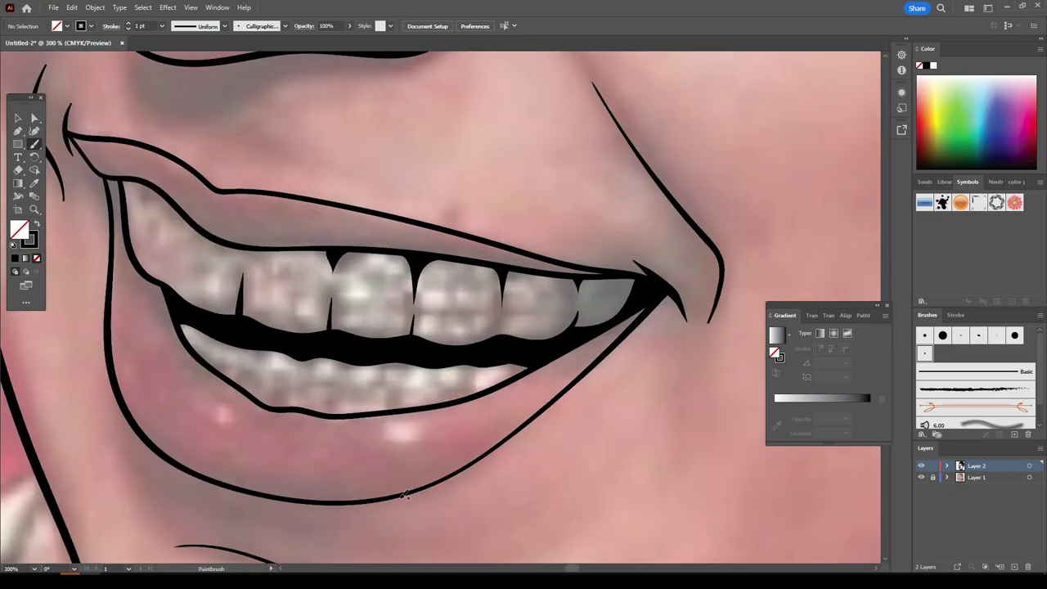
pyautogui.scroll(2, 438, 114)
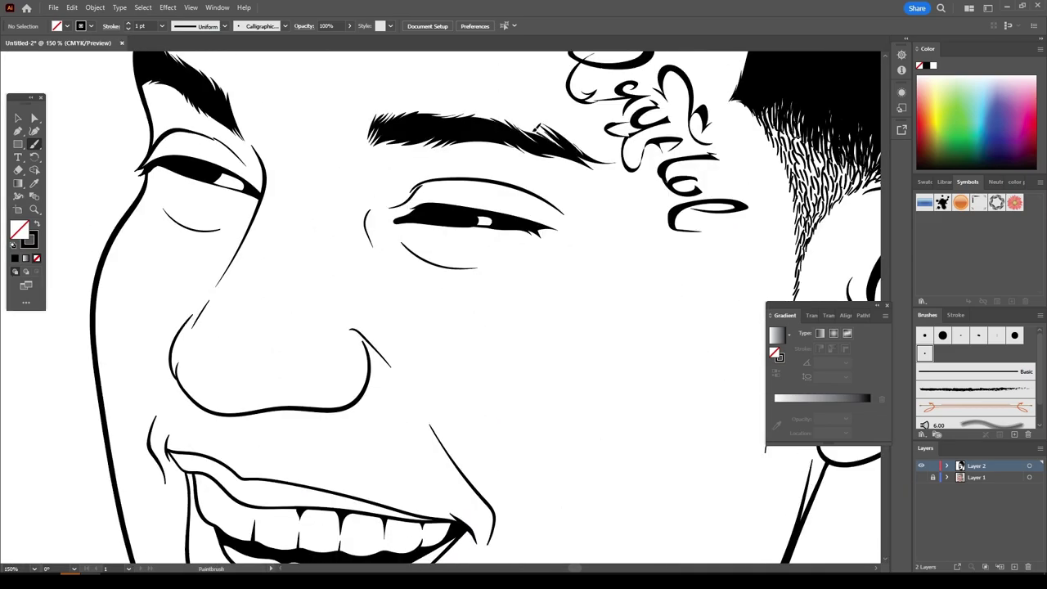
pyautogui.scroll(1, 374, 201)
pyautogui.hotkey('ctrl', '-')
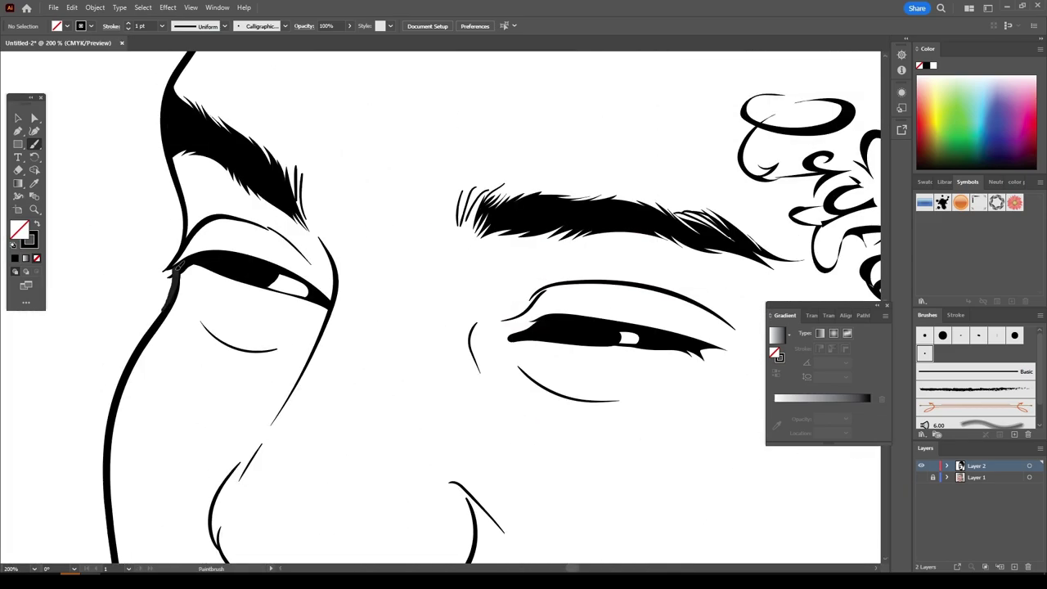
pyautogui.hotkey('ctrl', '-')
pyautogui.hotkey('ctrl', '-')
pyautogui.hotkey('ctrl', '-')
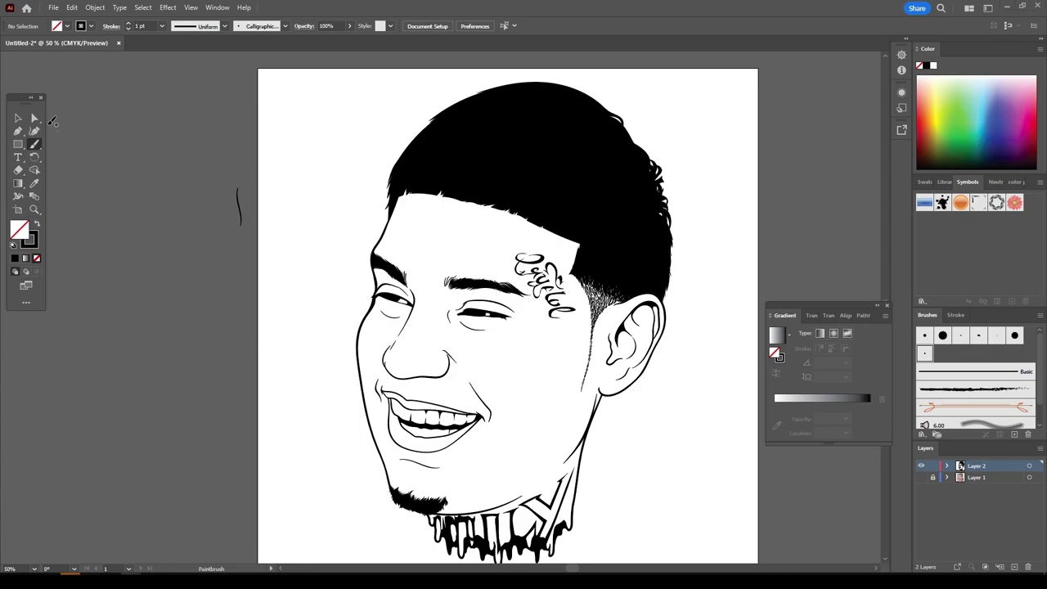
# Step: Delete the stray stroke beside the artboard and select all the artwork
pyautogui.press('v')
pyautogui.moveTo(221, 176); pyautogui.dragTo(274, 280)
pyautogui.press('Delete')
pyautogui.hotkey('ctrl', '-')
pyautogui.hotkey('ctrl', 'a')
pyautogui.click(95, 8)
pyautogui.press('Escape')
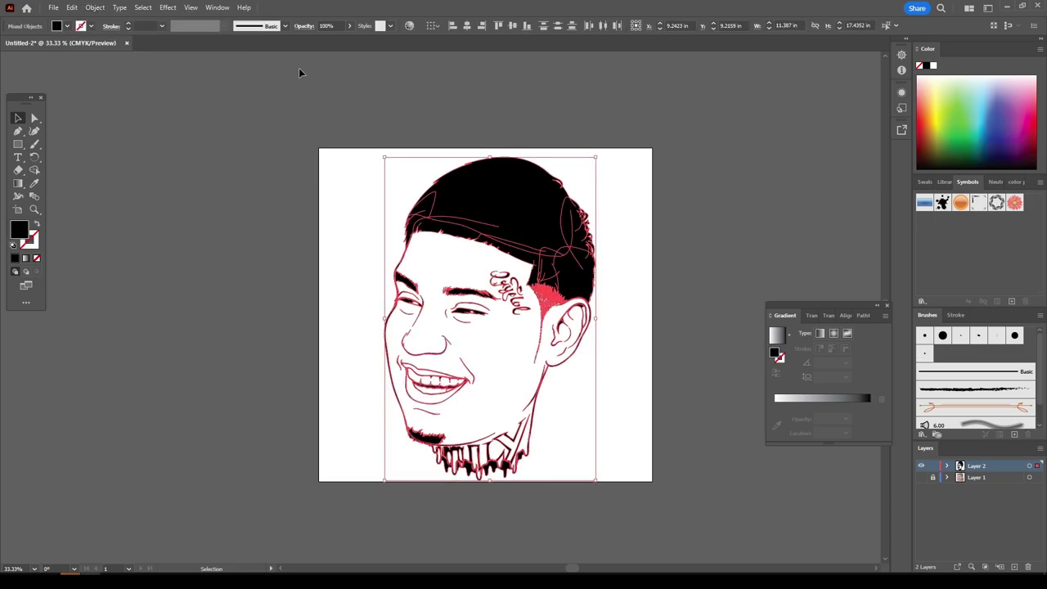
# Step: Show the Pathfinder panel and duplicate the line-art layer
pyautogui.click(216, 7)
pyautogui.click(245, 395)
pyautogui.click(818, 373)
pyautogui.moveTo(1005, 477); pyautogui.dragTo(1015, 566)
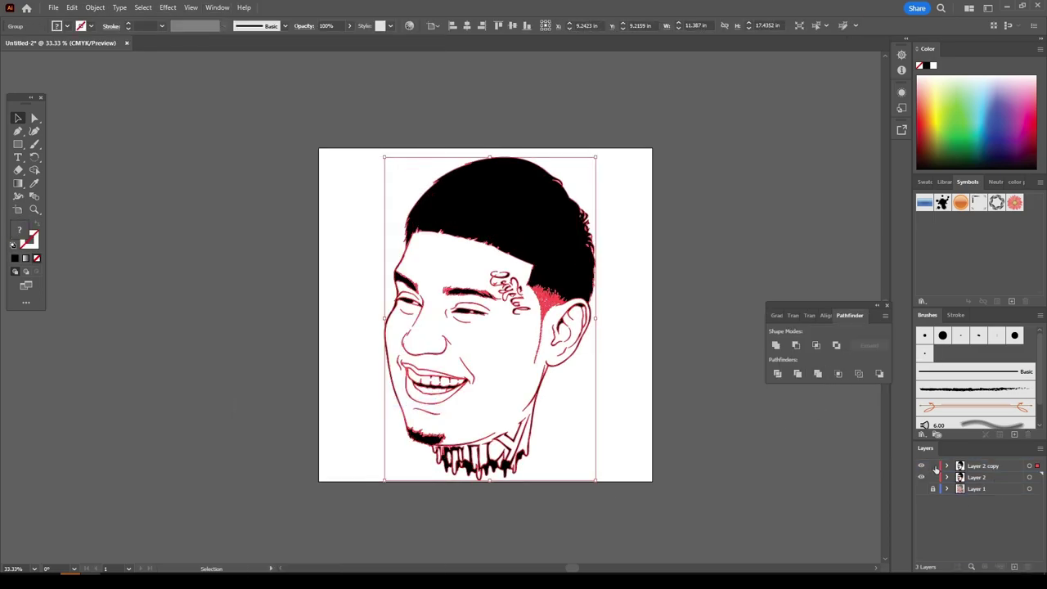
pyautogui.click(867, 298)
# Step: Load the 'color pallete' swatch library from the Desktop folder
pyautogui.click(924, 181)
pyautogui.click(924, 296)
pyautogui.click(965, 563)
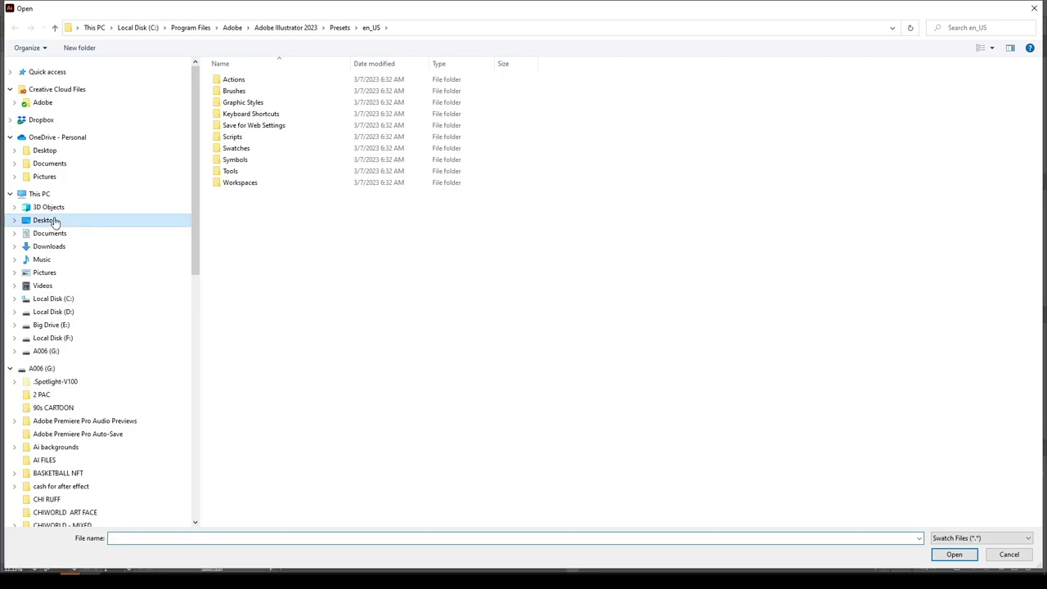
pyautogui.click(55, 223)
pyautogui.doubleClick(234, 93)
pyautogui.doubleClick(355, 89)
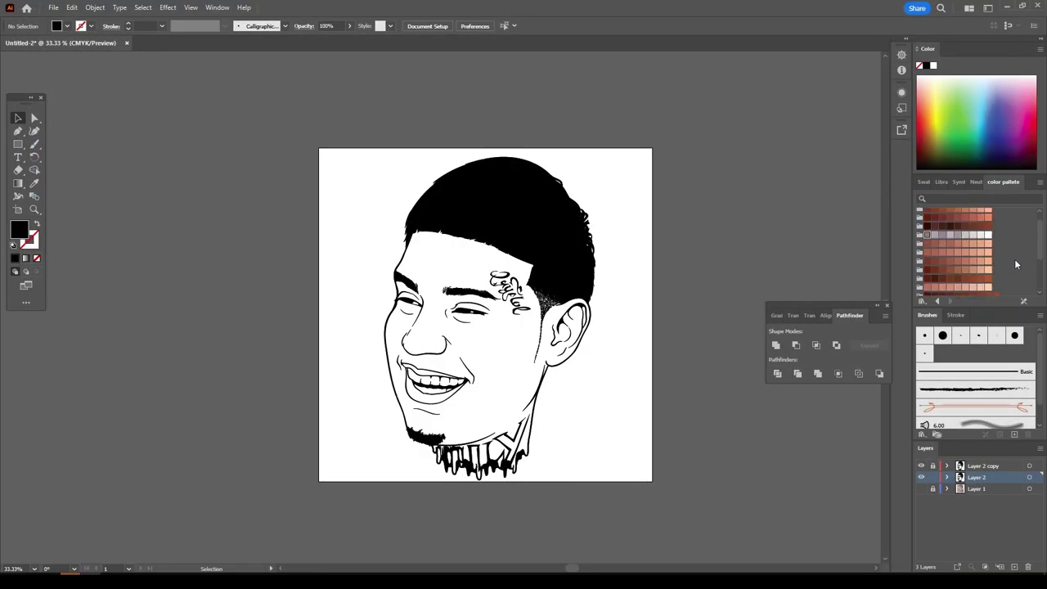
# Step: Draw a salmon skin-tone rectangle over the artboard and send it behind the face
pyautogui.click(981, 253)
pyautogui.click(18, 144)
pyautogui.moveTo(652, 497); pyautogui.dragTo(344, 127)
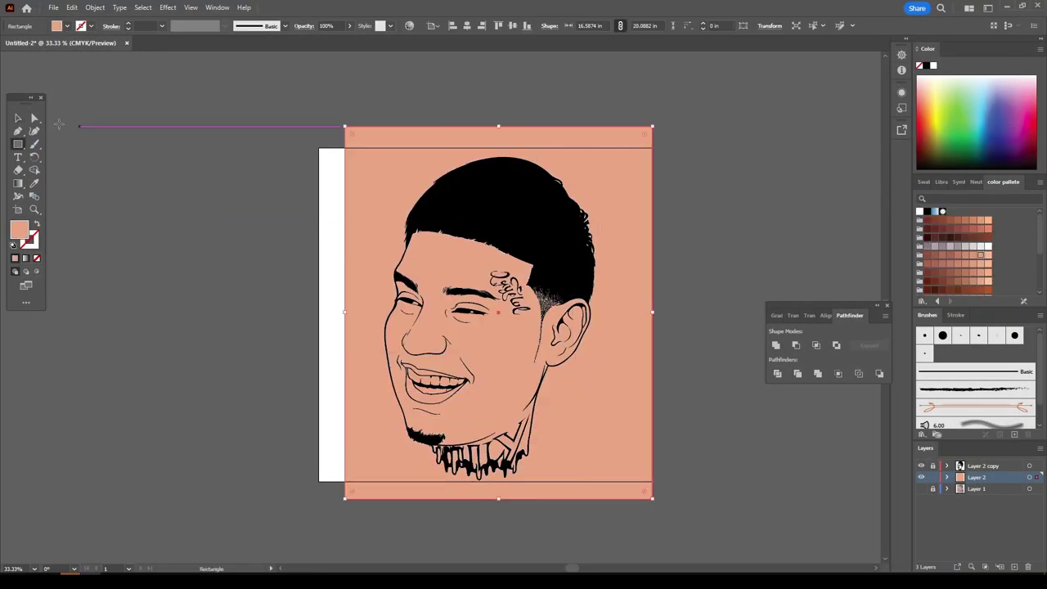
pyautogui.press('v')
pyautogui.rightClick(355, 177)
pyautogui.click(515, 451)
# Step: Divide the artwork with Pathfinder and delete the salmon pieces outside the face
pyautogui.hotkey('ctrl', 'a')
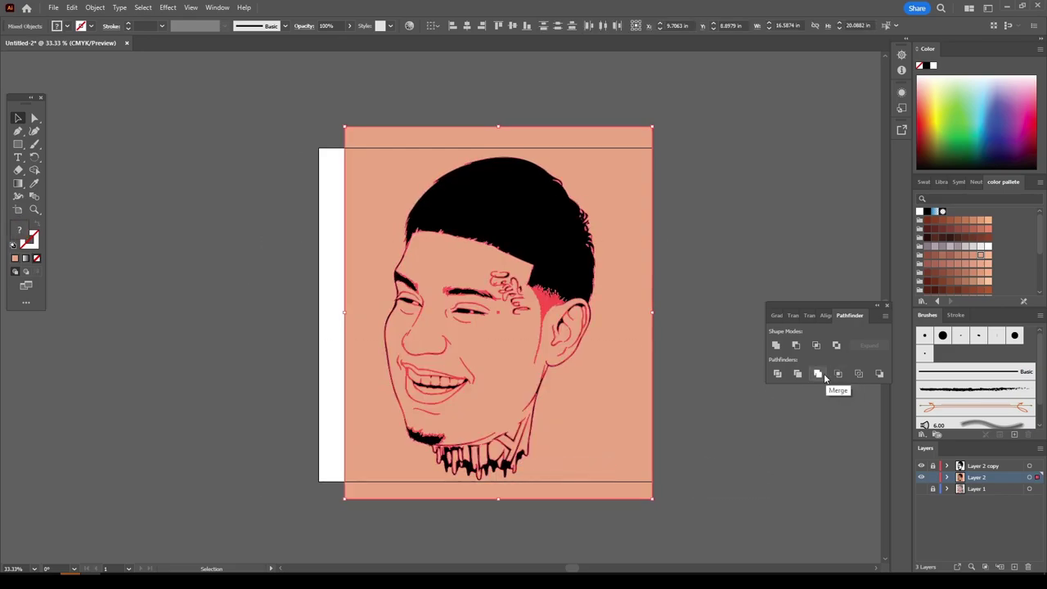
pyautogui.click(818, 374)
pyautogui.rightClick(616, 399)
pyautogui.click(646, 289)
pyautogui.click(614, 374)
pyautogui.press('Delete')
# Step: Expand Layer 2's contents and zoom in on the face
pyautogui.click(948, 477)
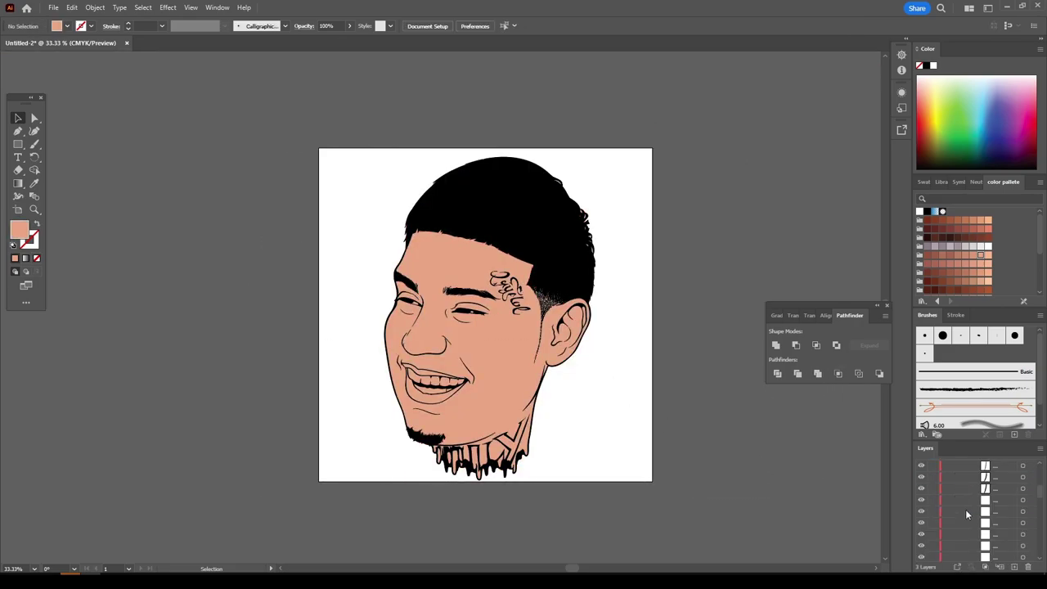
pyautogui.scroll(10, 953, 499)
pyautogui.hotkey('ctrl', '+')
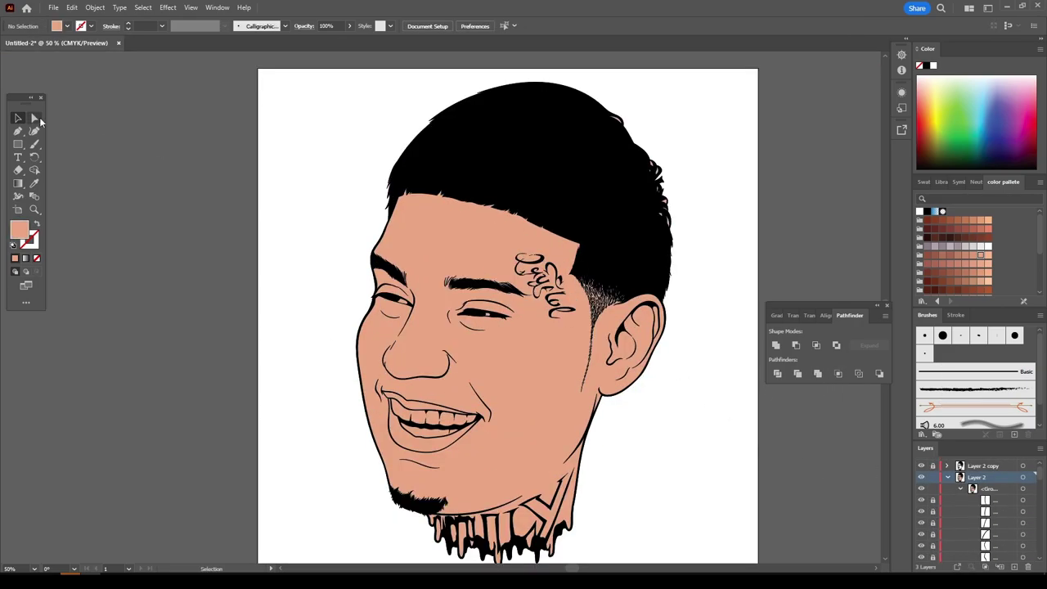
pyautogui.click(34, 118)
pyautogui.hotkey('ctrl', '+')
pyautogui.hotkey('ctrl', '+')
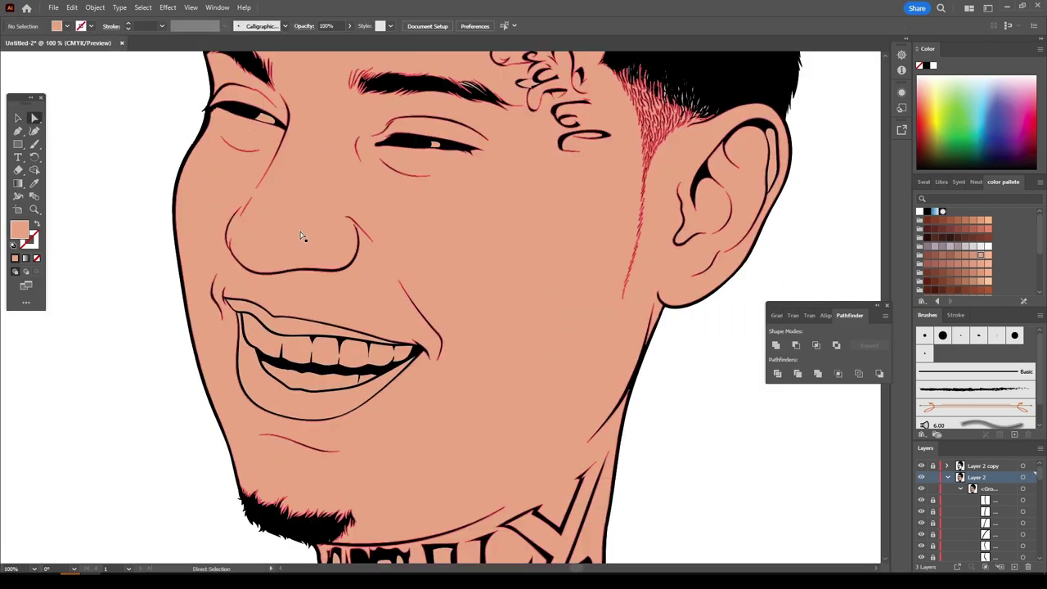
pyautogui.click(948, 477)
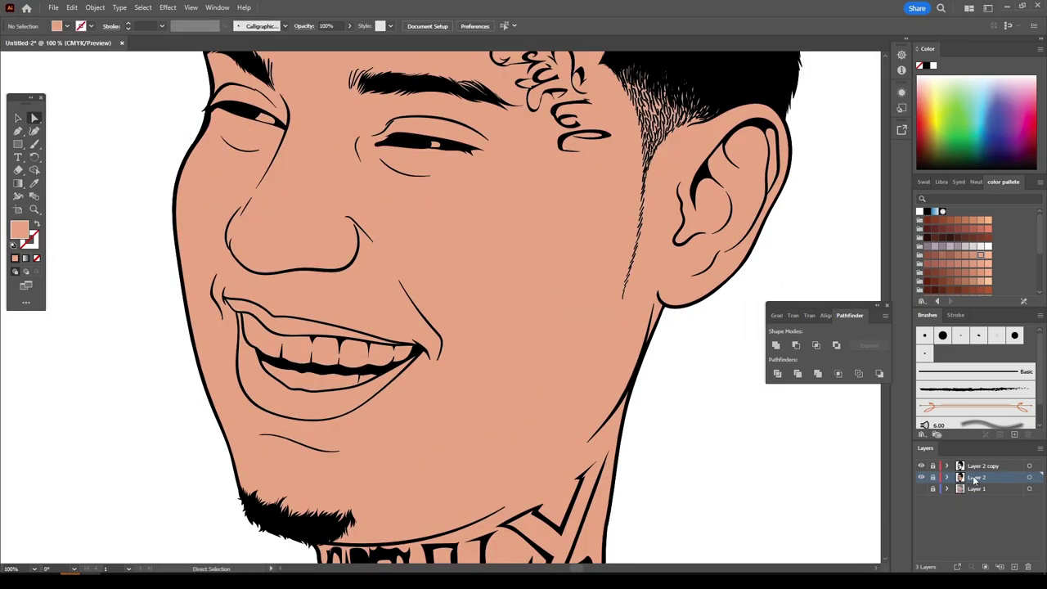
pyautogui.press('v')
# Step: Isolate the face group and fill both eye highlights white
pyautogui.click(435, 145)
pyautogui.rightClick(438, 144)
pyautogui.click(470, 259)
pyautogui.keyDown('shift'); pyautogui.click(265, 121); pyautogui.keyUp('shift')
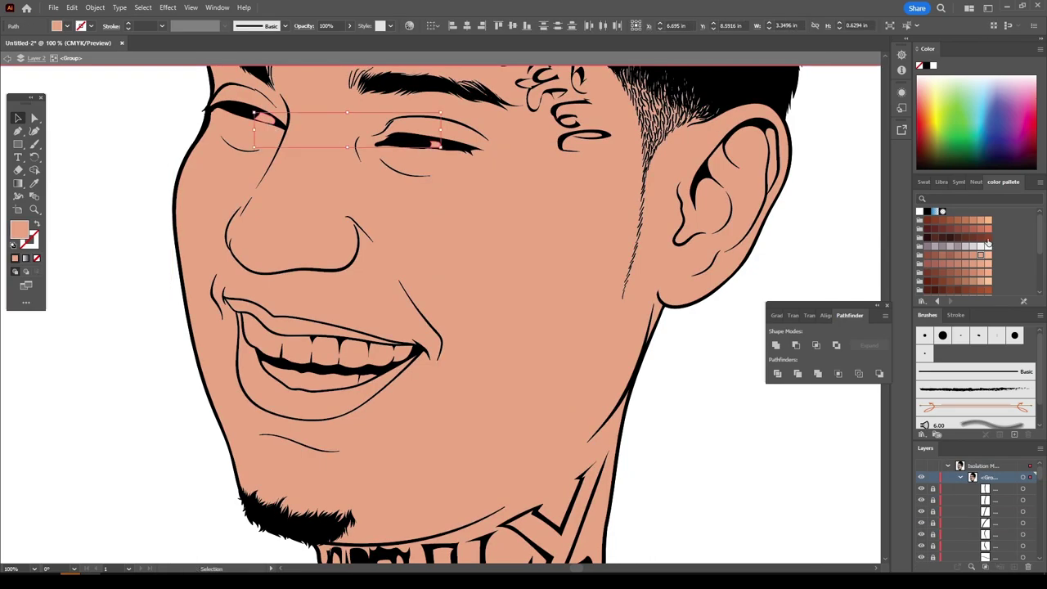
pyautogui.click(988, 245)
# Step: Fill the upper lip dark reddish-brown and the lower lip a lighter red
pyautogui.click(319, 328)
pyautogui.click(972, 228)
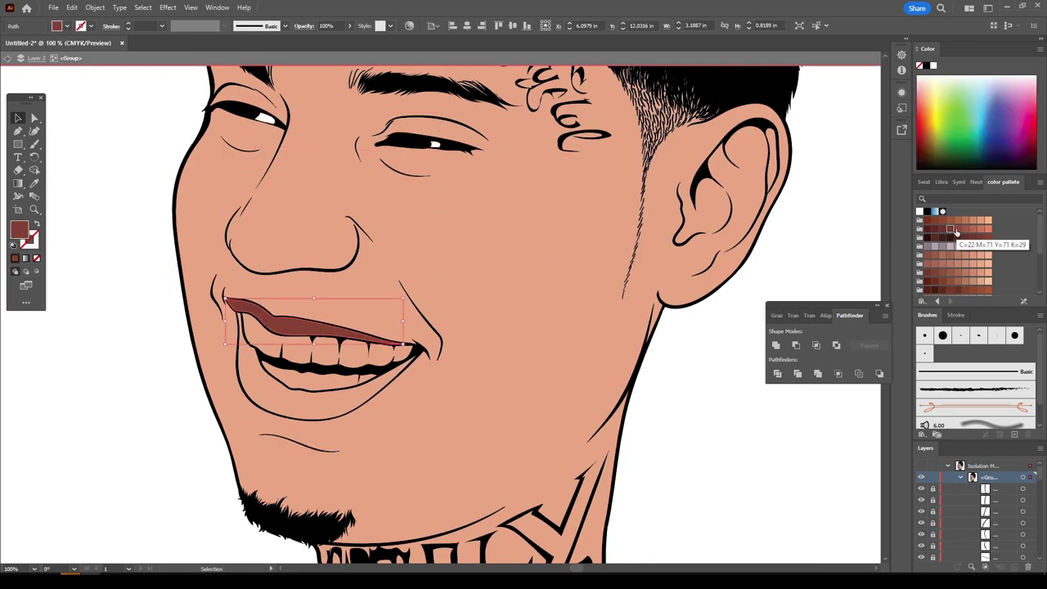
pyautogui.click(313, 379)
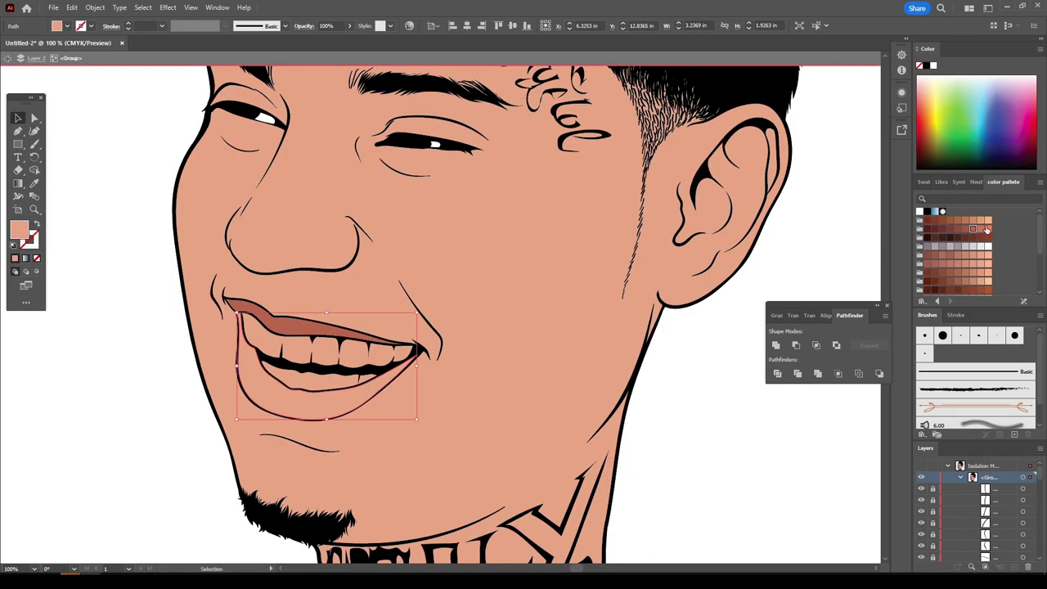
pyautogui.click(988, 228)
pyautogui.doubleClick(19, 233)
pyautogui.click(928, 331)
# Step: Shift the upper lip colour toward red in the Color Picker, then select the teeth
pyautogui.click(319, 322)
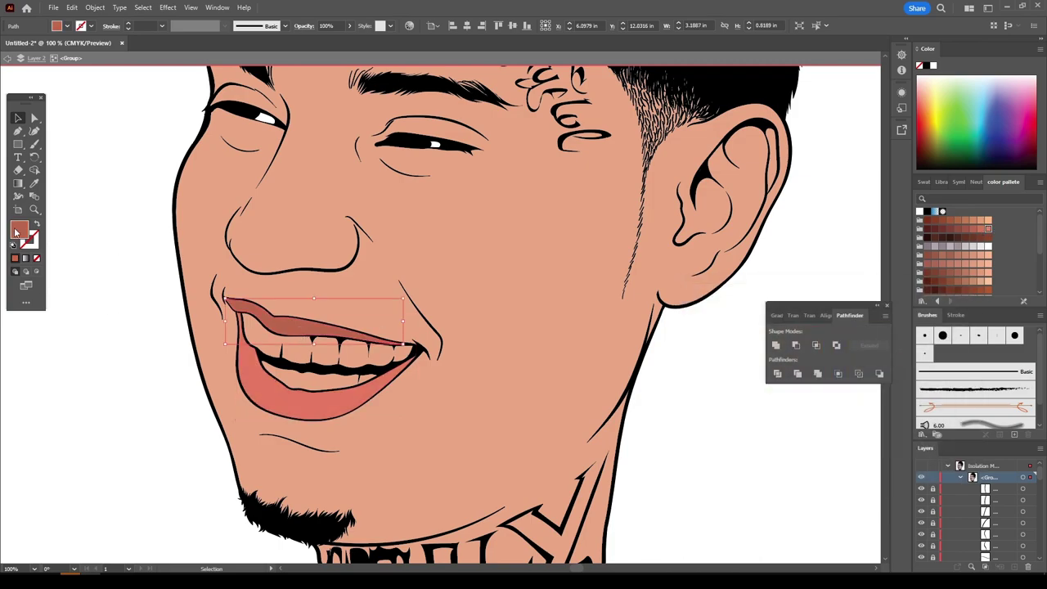
pyautogui.doubleClick(19, 231)
pyautogui.click(836, 463)
pyautogui.press('Return')
pyautogui.scroll(-5, 752, 415)
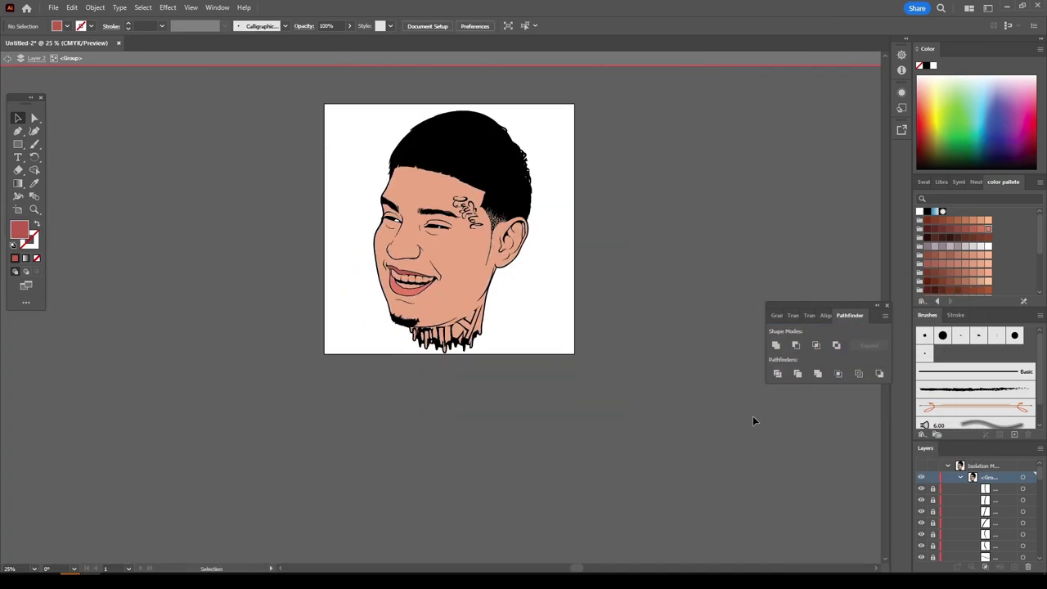
pyautogui.scroll(5, 400, 294)
pyautogui.click(403, 292)
# Step: Fill the teeth light grey and give them the Zinc Spade Pattern 3D material
pyautogui.click(965, 246)
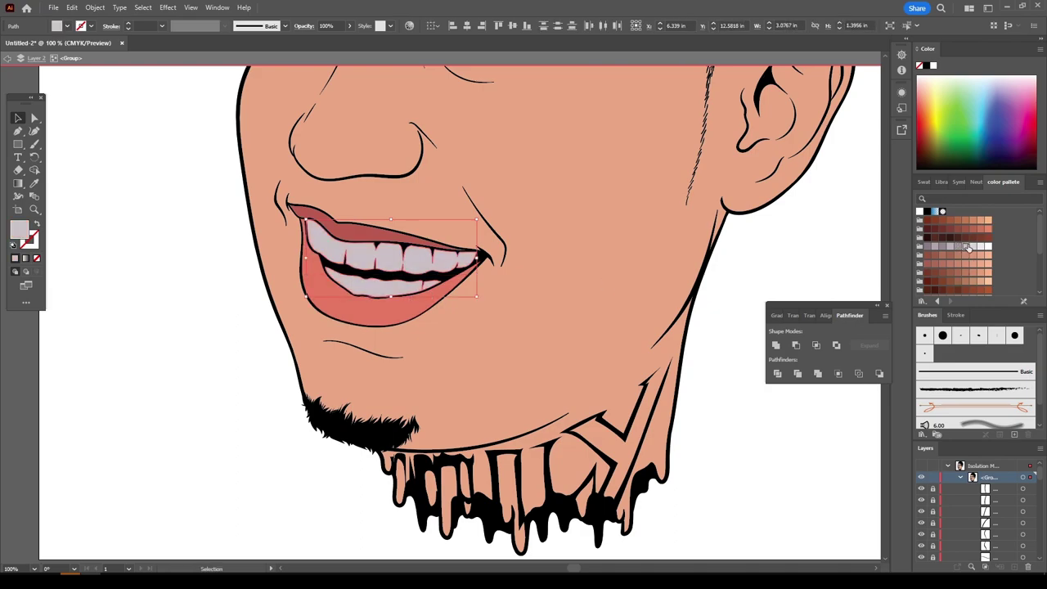
pyautogui.click(168, 8)
pyautogui.click(313, 119)
pyautogui.click(748, 303)
pyautogui.scroll(-5, 806, 352)
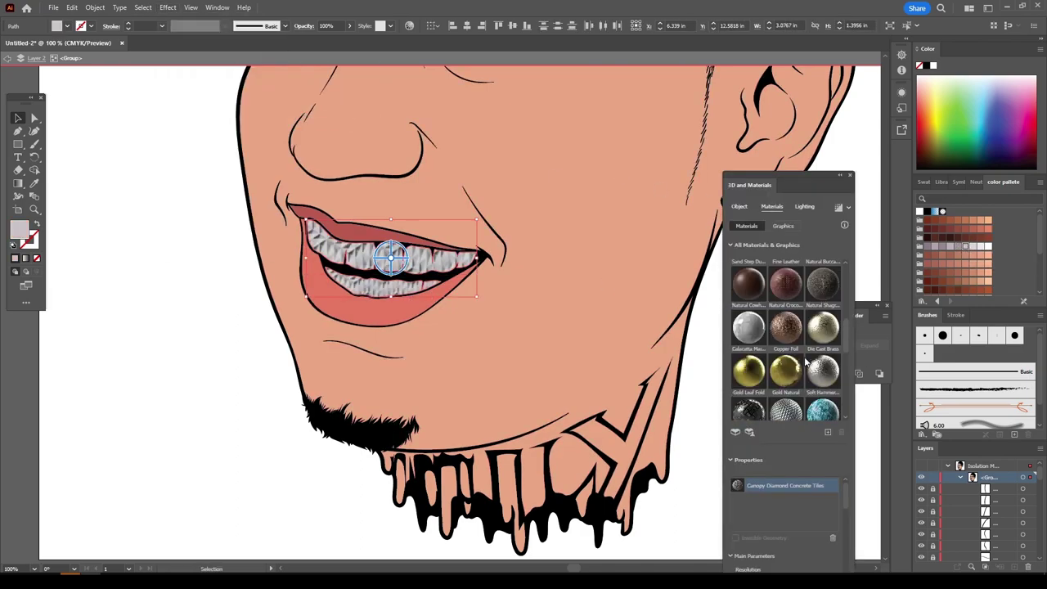
pyautogui.click(823, 372)
pyautogui.click(785, 409)
# Step: Lower the material's Repeat slider, deselect the teeth and exit isolation mode
pyautogui.scroll(-2, 793, 378)
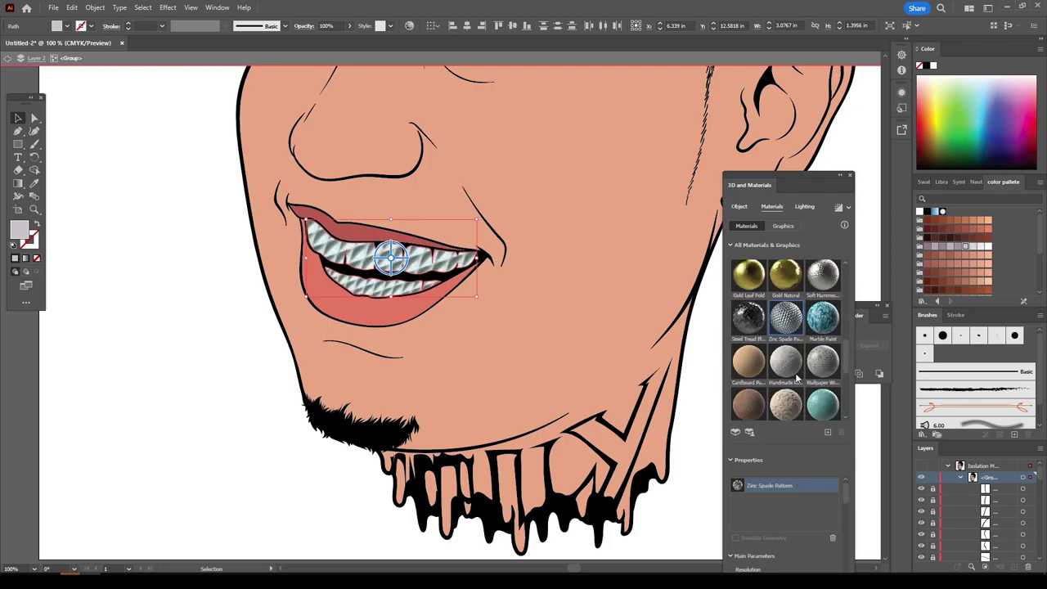
pyautogui.scroll(-3, 820, 336)
pyautogui.scroll(-2, 785, 491)
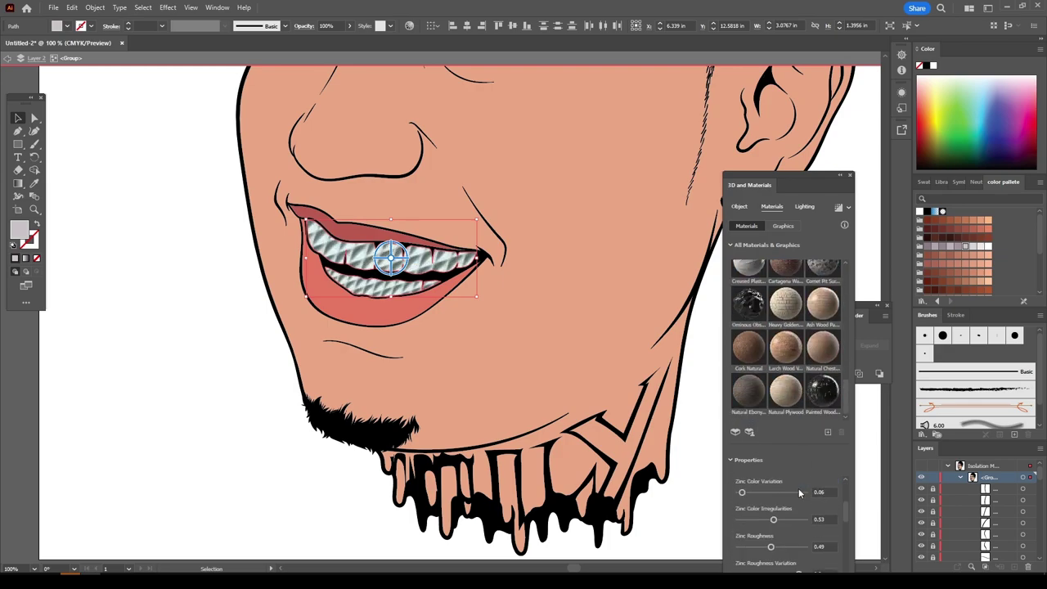
pyautogui.scroll(-1, 753, 515)
pyautogui.scroll(2, 754, 515)
pyautogui.moveTo(753, 511); pyautogui.dragTo(746, 507)
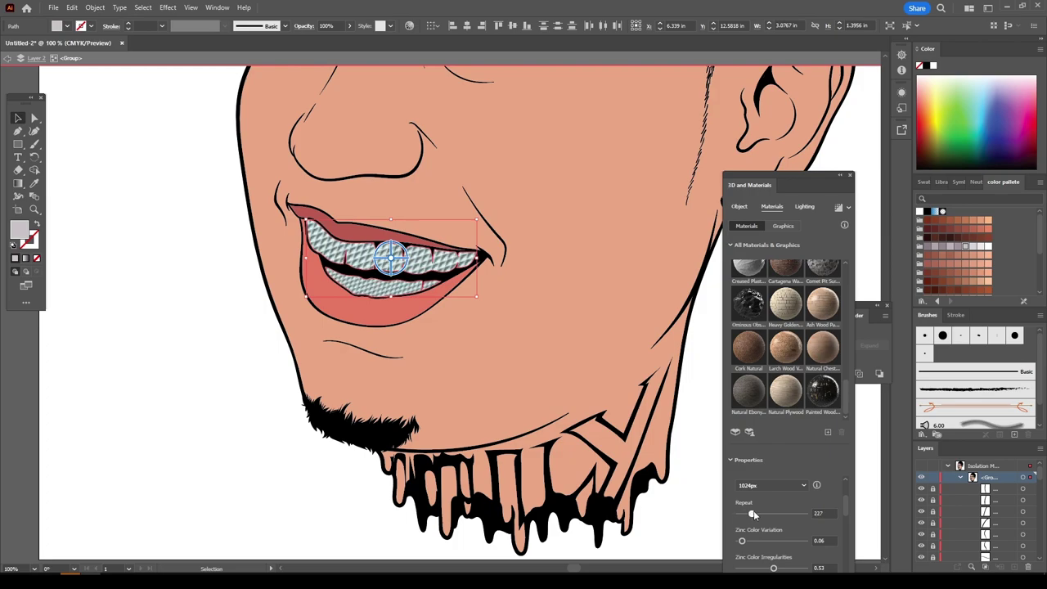
pyautogui.click(100, 302)
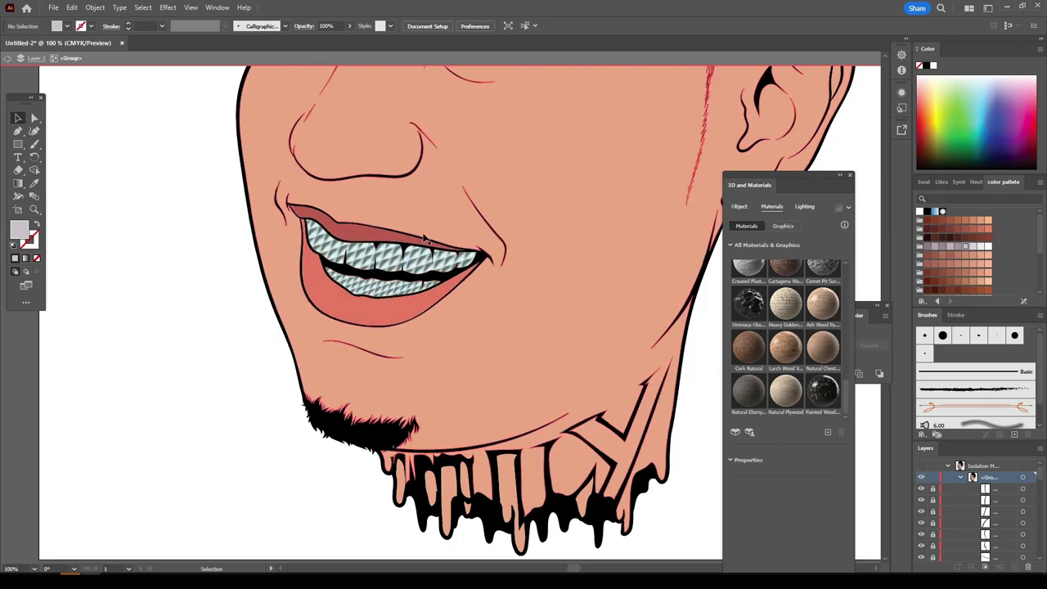
pyautogui.doubleClick(680, 493)
# Step: Add a new shading layer and pick a darker skin-tone swatch
pyautogui.click(922, 488)
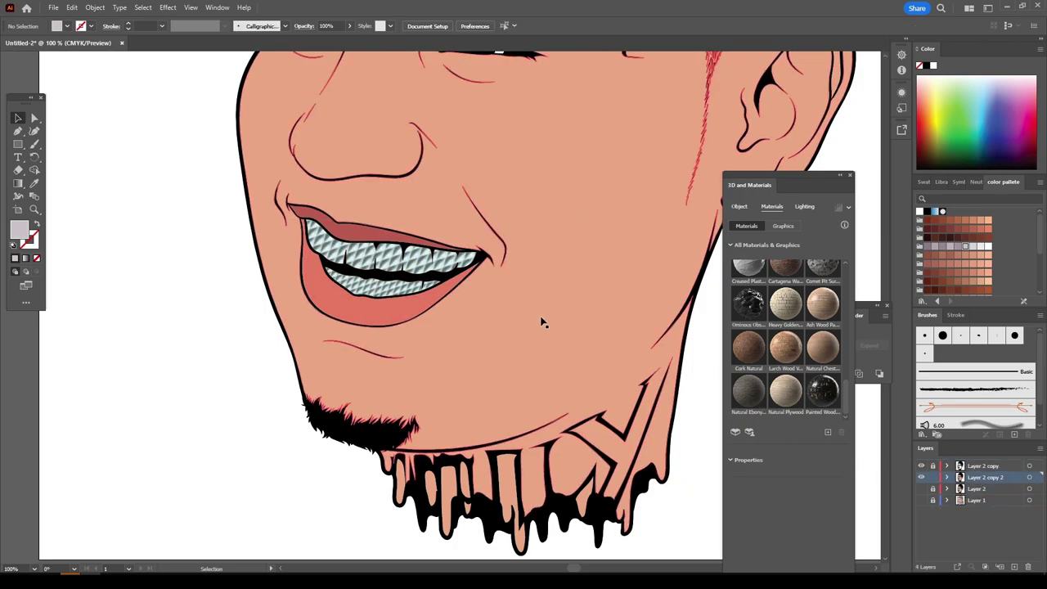
pyautogui.hotkey('ctrl', '-')
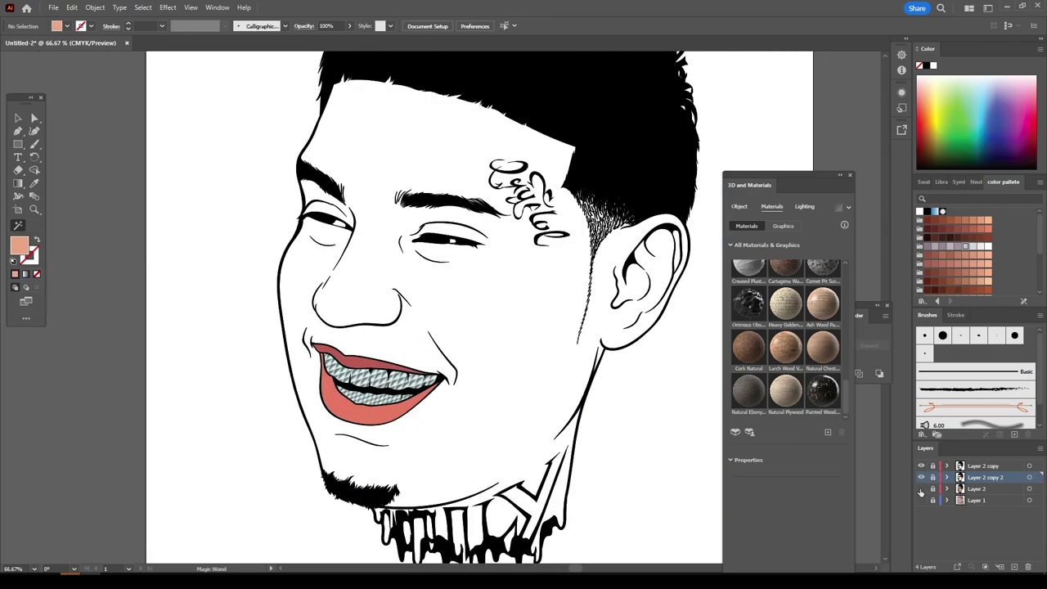
pyautogui.click(922, 488)
pyautogui.click(1014, 566)
pyautogui.click(943, 256)
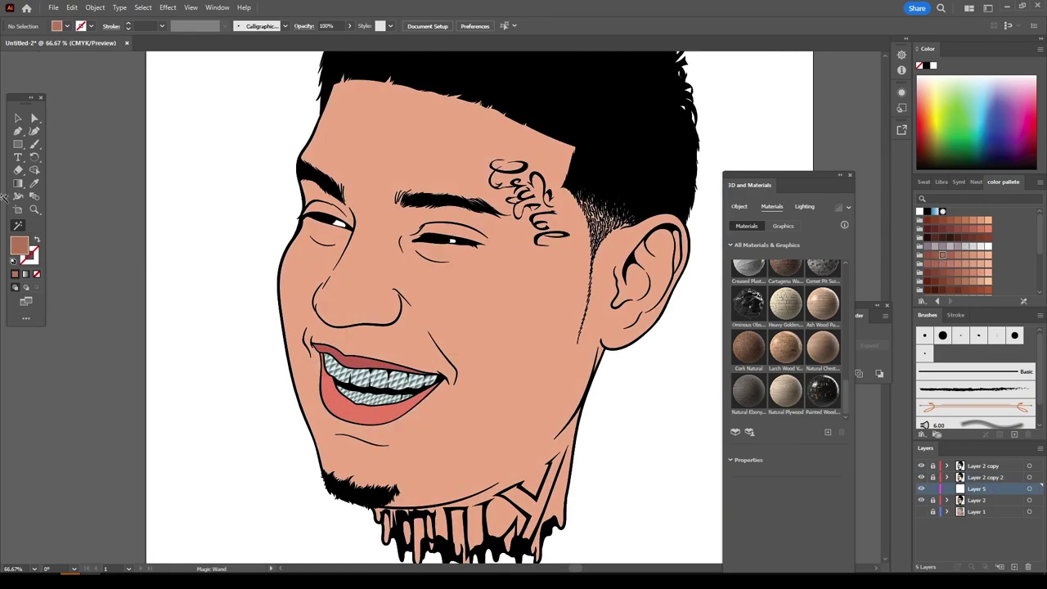
# Step: Pencil a shadow shape around the first eye, reaching toward the eyebrow and nose
pyautogui.click(34, 143)
pyautogui.scroll(4, 438, 234)
pyautogui.moveTo(344, 255); pyautogui.dragTo(278, 236)
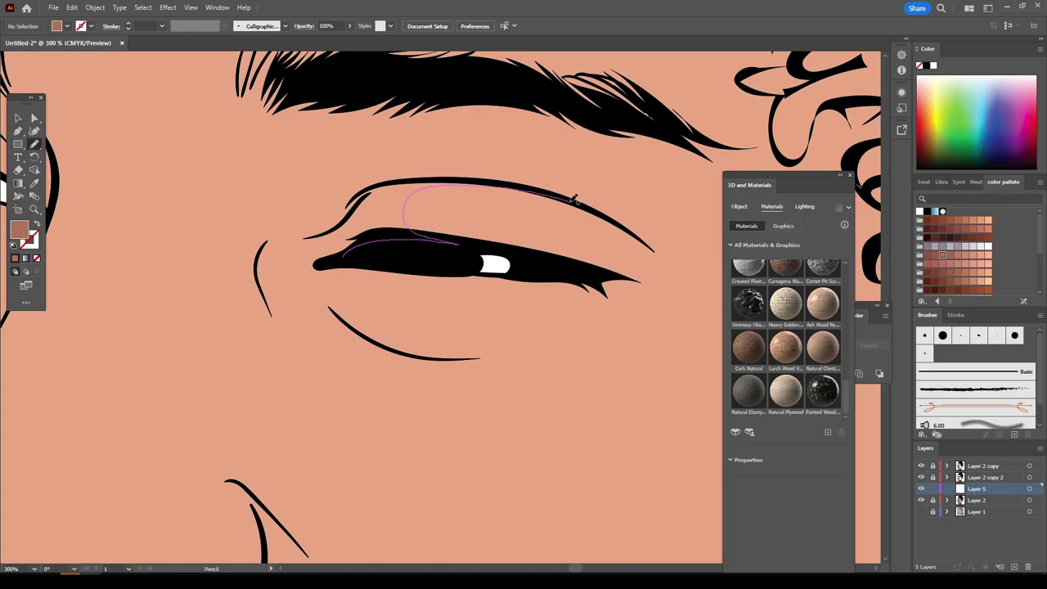
pyautogui.moveTo(334, 311); pyautogui.dragTo(573, 345)
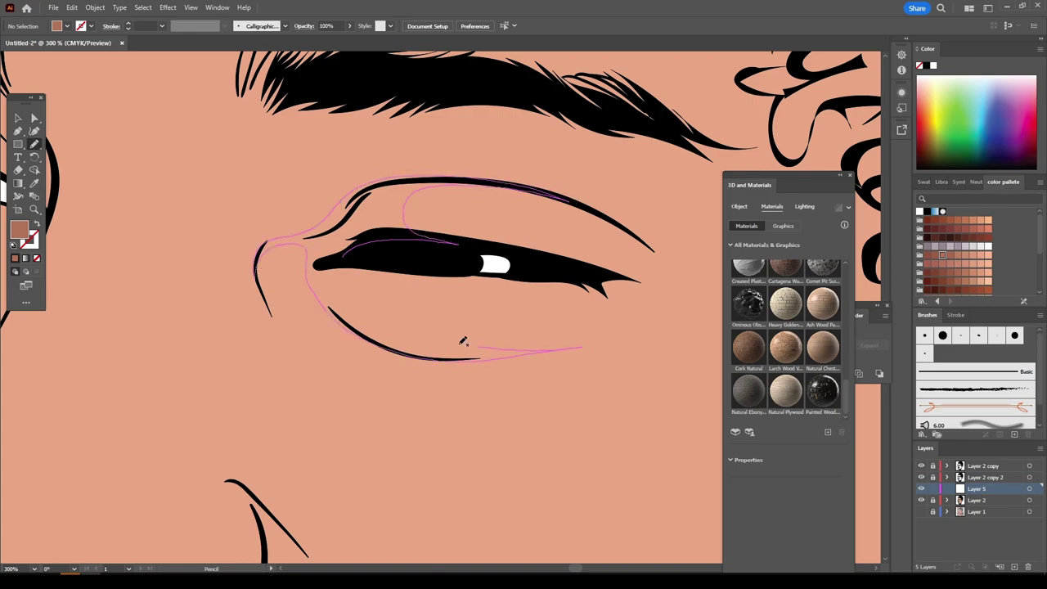
pyautogui.scroll(-2, 586, 369)
pyautogui.scroll(2, 544, 418)
pyautogui.scroll(2, 548, 416)
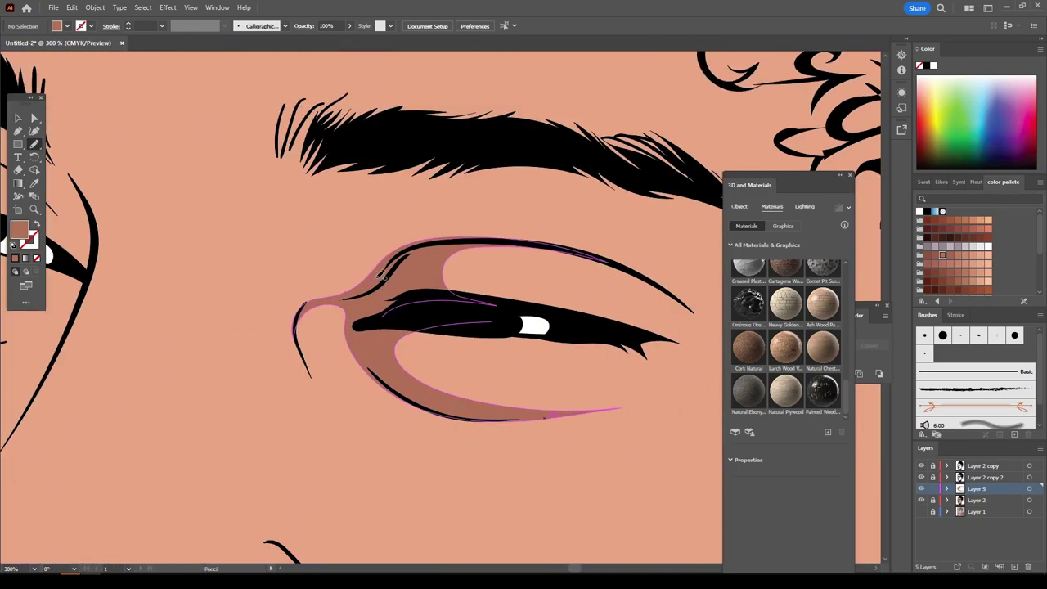
pyautogui.moveTo(396, 239); pyautogui.dragTo(324, 237)
pyautogui.moveTo(293, 328); pyautogui.dragTo(288, 325)
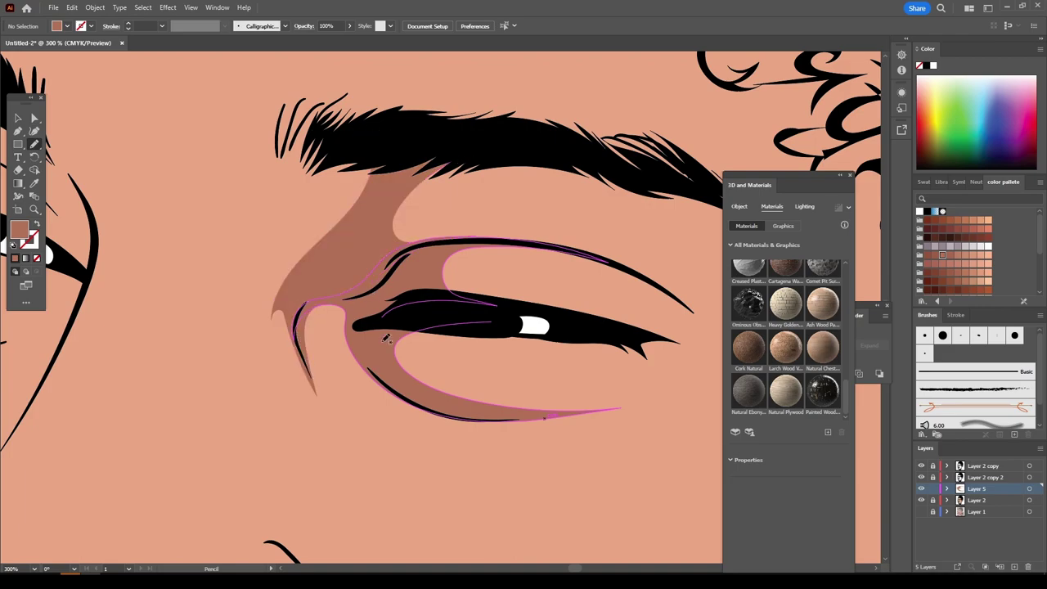
# Step: Draw shadow shapes under the eyebrow and beneath the other eye
pyautogui.hscroll(2, 327, 286)
pyautogui.scroll(2, 327, 286)
pyautogui.moveTo(304, 237); pyautogui.dragTo(638, 270)
pyautogui.scroll(-3, 488, 465)
pyautogui.scroll(4, 481, 460)
pyautogui.moveTo(510, 347); pyautogui.dragTo(380, 443)
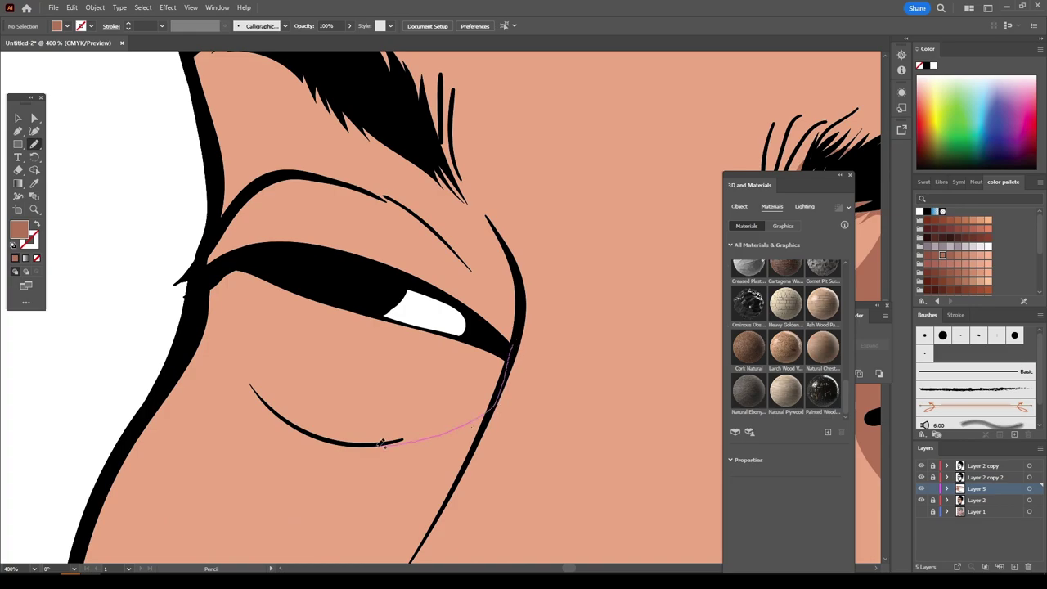
pyautogui.moveTo(255, 368)
pyautogui.mouseDown()
pyautogui.moveTo(490, 350)
pyautogui.moveTo(348, 162)
pyautogui.mouseUp()
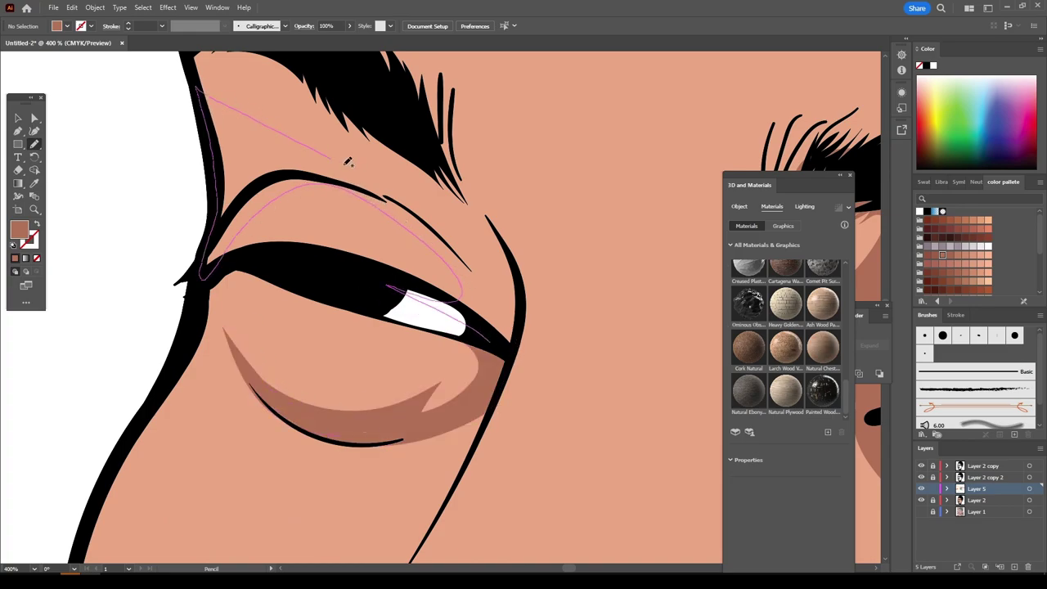
pyautogui.scroll(-2, 348, 162)
pyautogui.scroll(-5, 615, 491)
pyautogui.scroll(6, 605, 474)
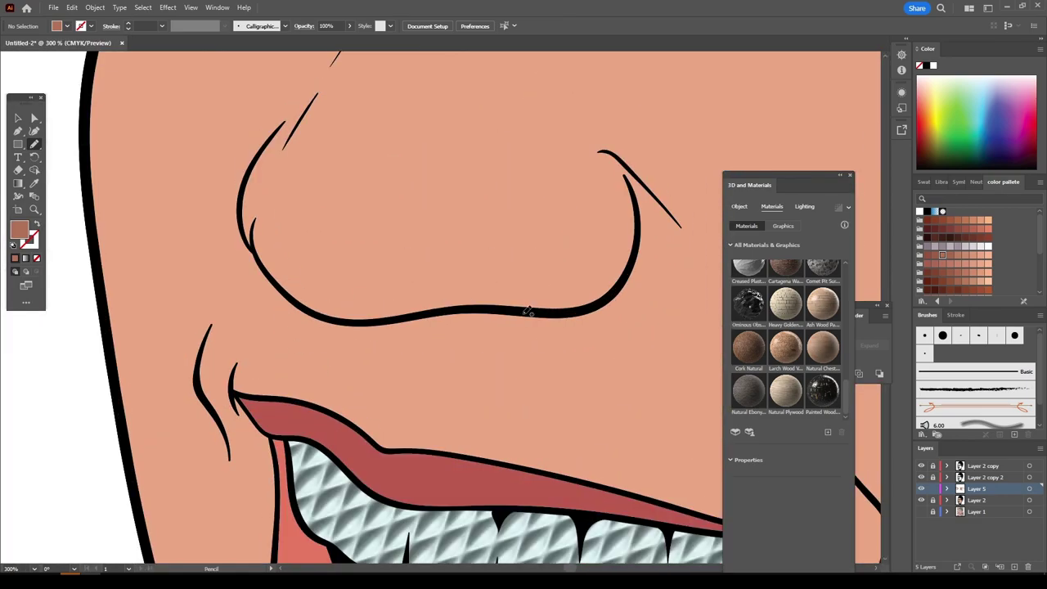
# Step: Pencil shadows beside the nose and mouth corner and under the lower lip
pyautogui.moveTo(293, 317); pyautogui.dragTo(292, 325)
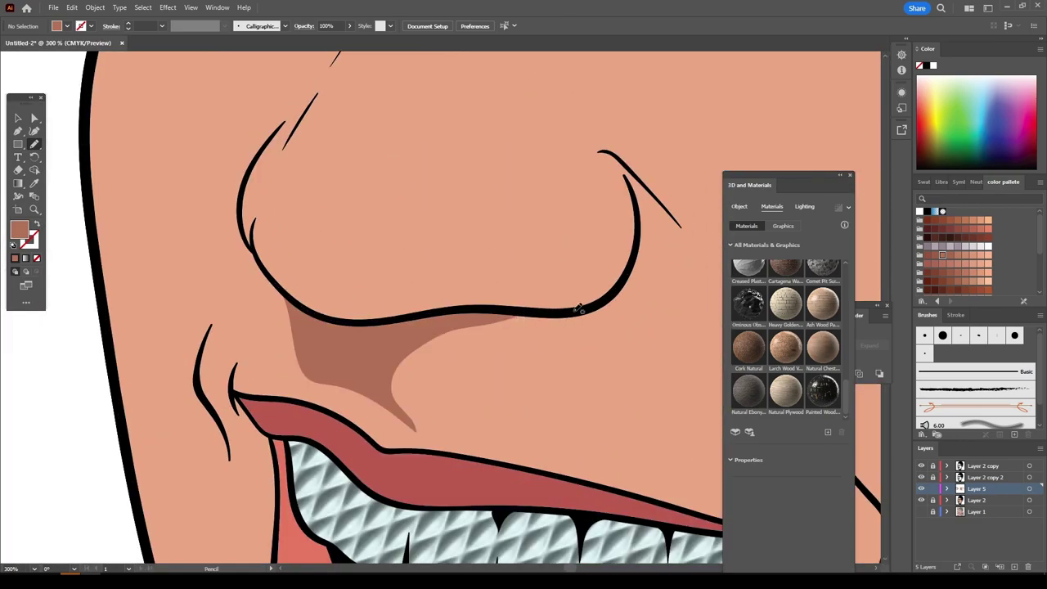
pyautogui.scroll(-1, 278, 378)
pyautogui.moveTo(243, 207); pyautogui.dragTo(235, 178)
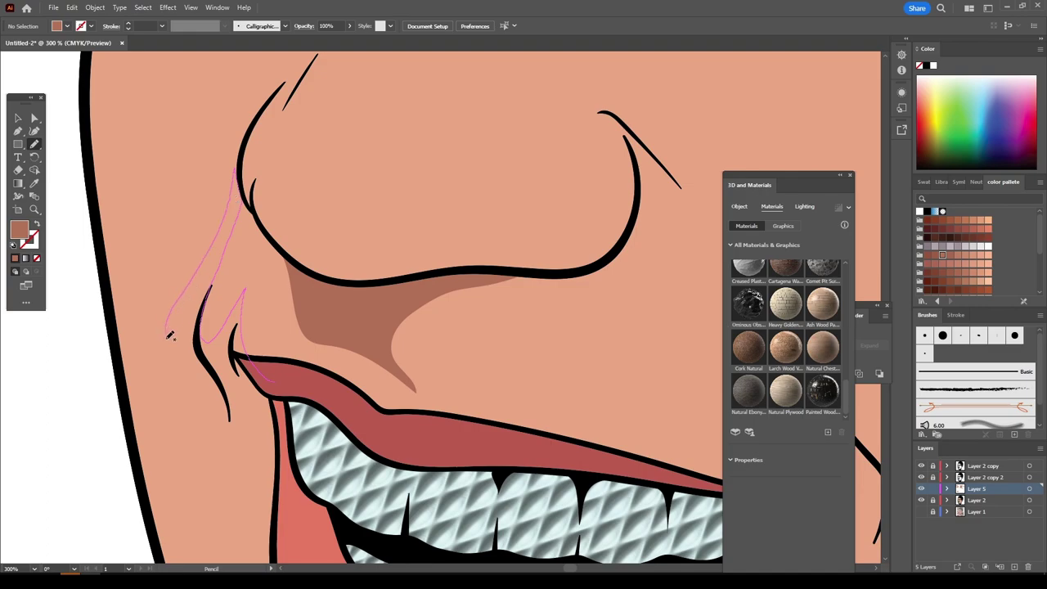
pyautogui.scroll(-3, 237, 188)
pyautogui.scroll(2, 561, 495)
pyautogui.moveTo(388, 321); pyautogui.dragTo(279, 299)
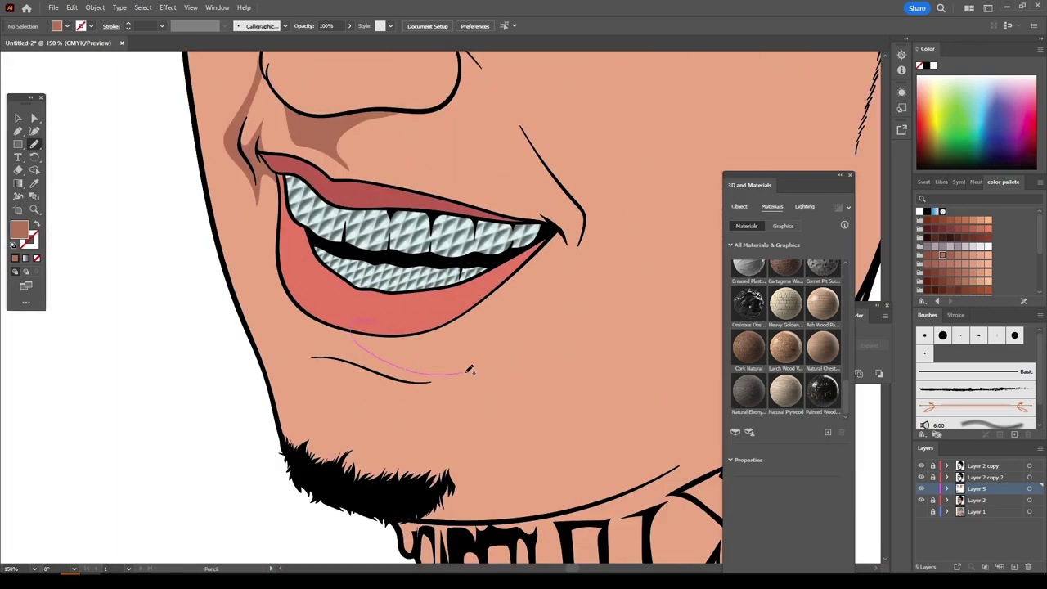
pyautogui.scroll(1, 448, 422)
pyautogui.scroll(2, 448, 423)
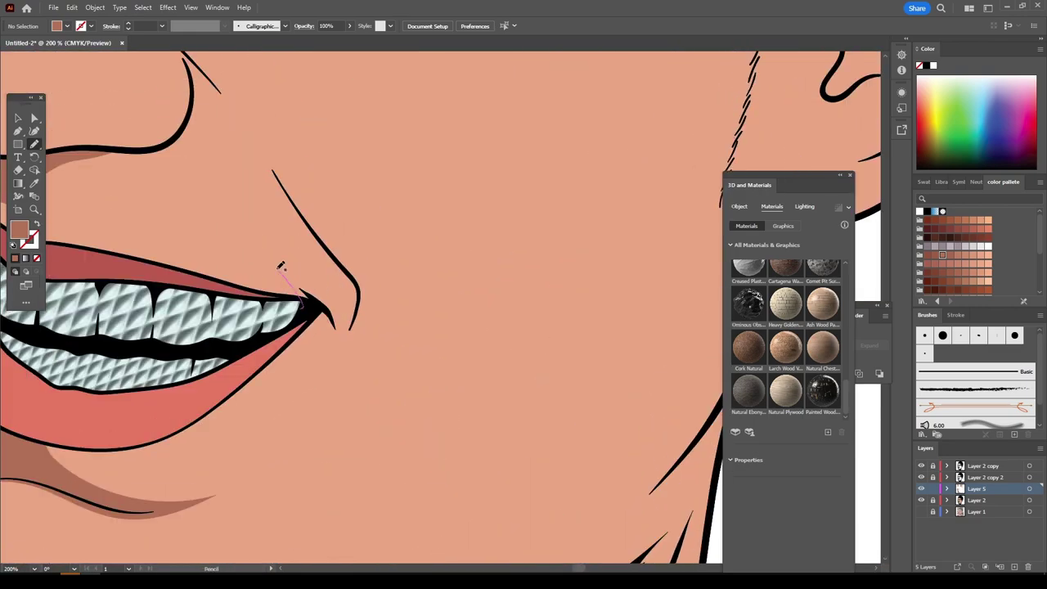
# Step: Shade along the side of the nose and around the nostril
pyautogui.moveTo(253, 137); pyautogui.dragTo(331, 360)
pyautogui.scroll(4, 185, 239)
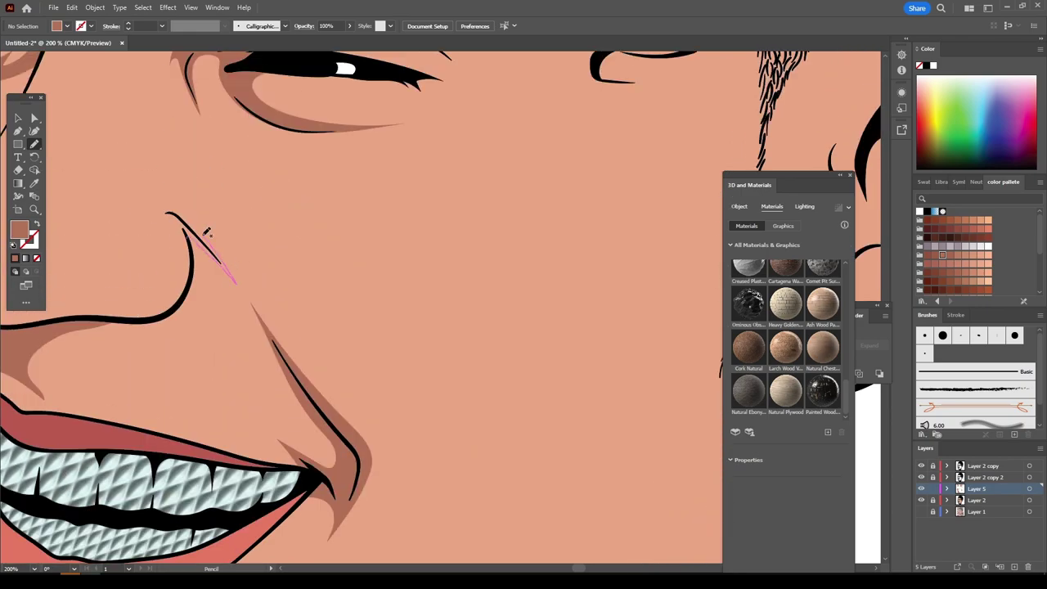
pyautogui.moveTo(206, 231); pyautogui.dragTo(168, 215)
pyautogui.scroll(-2, 444, 451)
pyautogui.scroll(3, 426, 188)
pyautogui.moveTo(422, 182)
pyautogui.mouseDown()
pyautogui.moveTo(350, 331)
pyautogui.moveTo(465, 98)
pyautogui.mouseUp()
pyautogui.scroll(-2, 351, 331)
pyautogui.scroll(2, 360, 335)
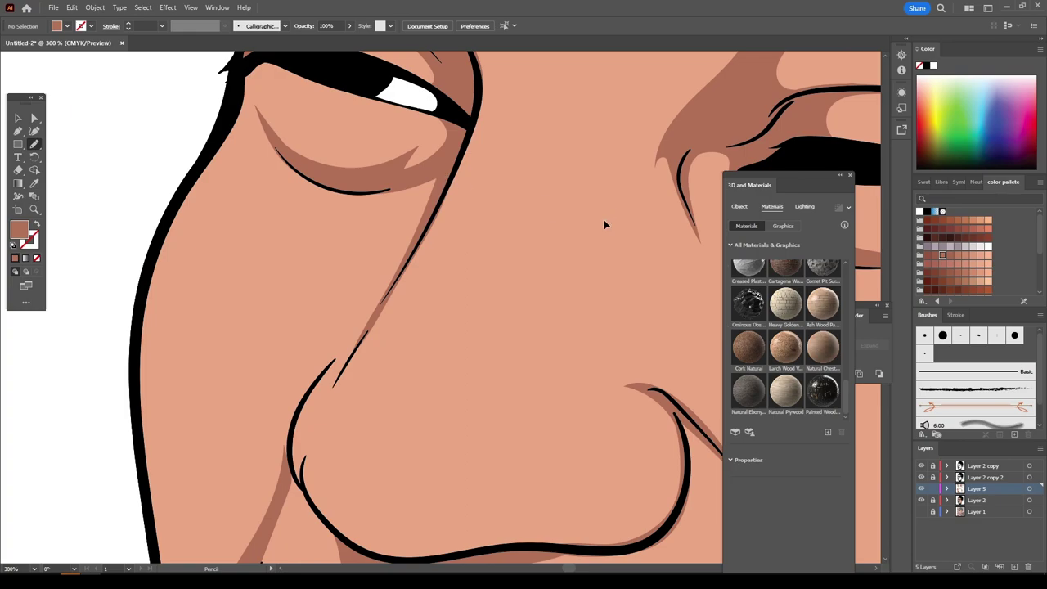
pyautogui.scroll(-3, 606, 224)
pyautogui.scroll(2, 262, 373)
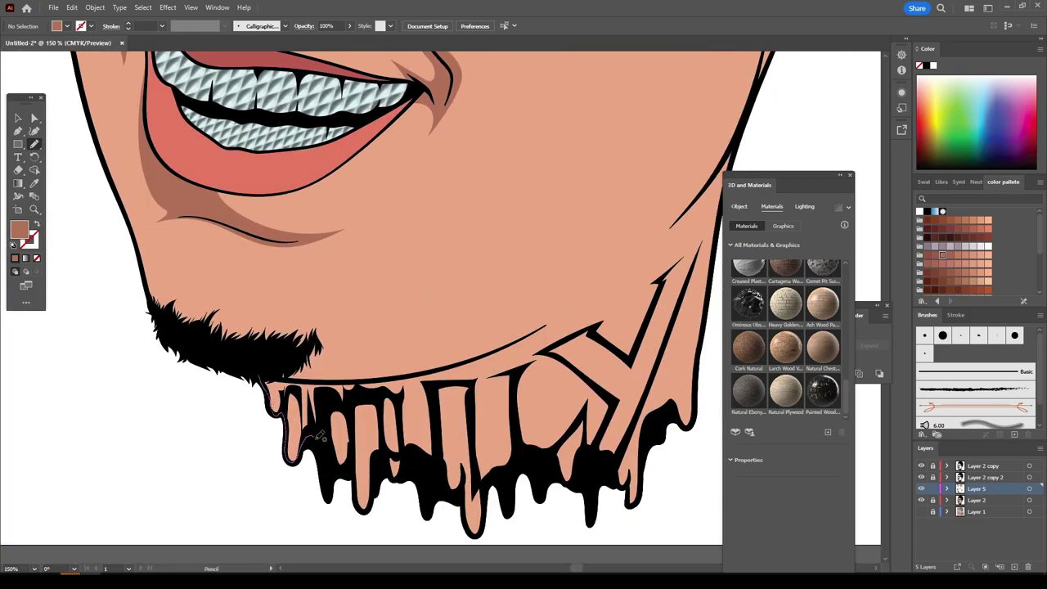
# Step: Add shadow strokes along the neck drip lettering
pyautogui.moveTo(321, 436); pyautogui.dragTo(376, 501)
pyautogui.moveTo(432, 459); pyautogui.dragTo(438, 463)
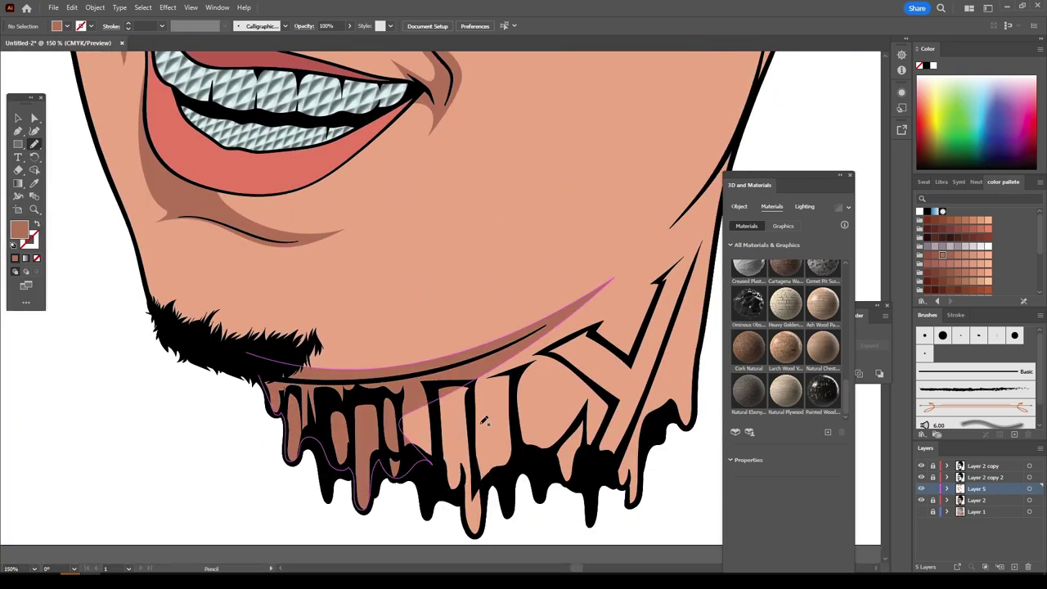
pyautogui.scroll(-2, 441, 458)
pyautogui.scroll(2, 589, 417)
pyautogui.scroll(2, 387, 241)
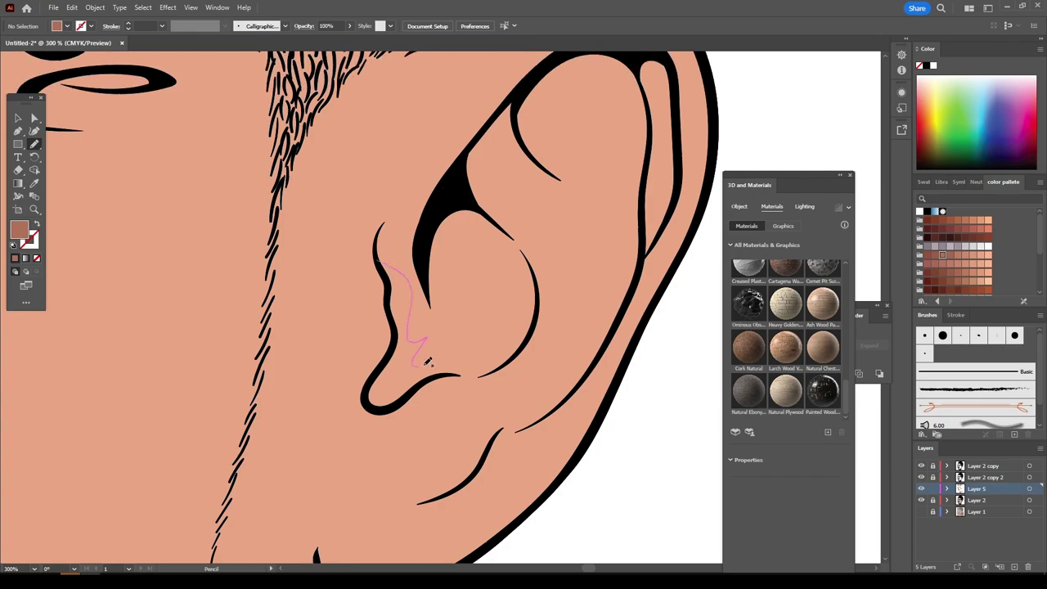
# Step: Draw shadow shapes in the ear's concha, around the antihelix and along the jaw crease
pyautogui.moveTo(427, 361); pyautogui.dragTo(381, 278)
pyautogui.scroll(3, 381, 279)
pyautogui.moveTo(484, 309)
pyautogui.mouseDown()
pyautogui.moveTo(524, 255)
pyautogui.moveTo(642, 389)
pyautogui.mouseUp()
pyautogui.scroll(-3, 486, 230)
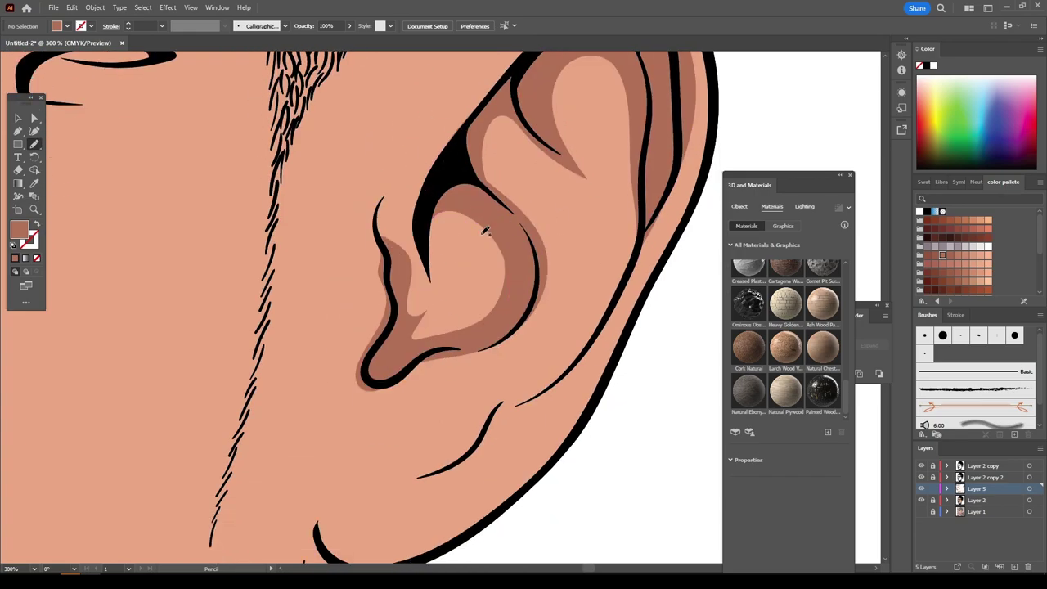
pyautogui.moveTo(582, 350); pyautogui.dragTo(565, 378)
pyautogui.scroll(-5, 523, 393)
# Step: Retrace the jaw crease shadow stroke
pyautogui.hscroll(-3, 628, 433)
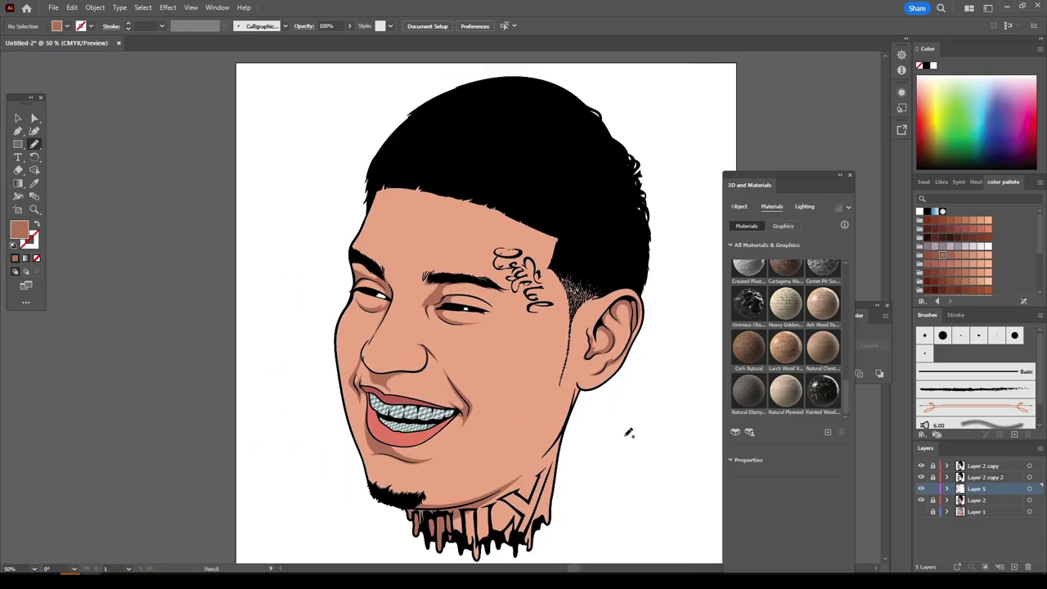
pyautogui.scroll(5, 628, 433)
pyautogui.moveTo(444, 362); pyautogui.dragTo(392, 270)
pyautogui.scroll(-4, 678, 391)
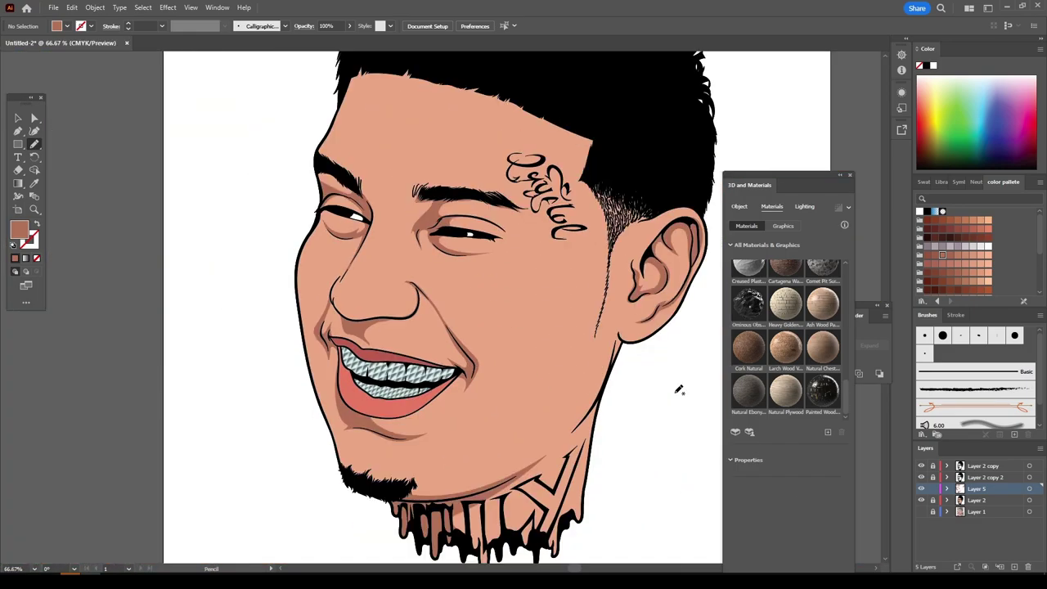
pyautogui.scroll(-1, 678, 390)
# Step: On a new layer, draw a darker under-eye shadow, then select it and fit the artboard
pyautogui.hotkey('ctrl', 'l')
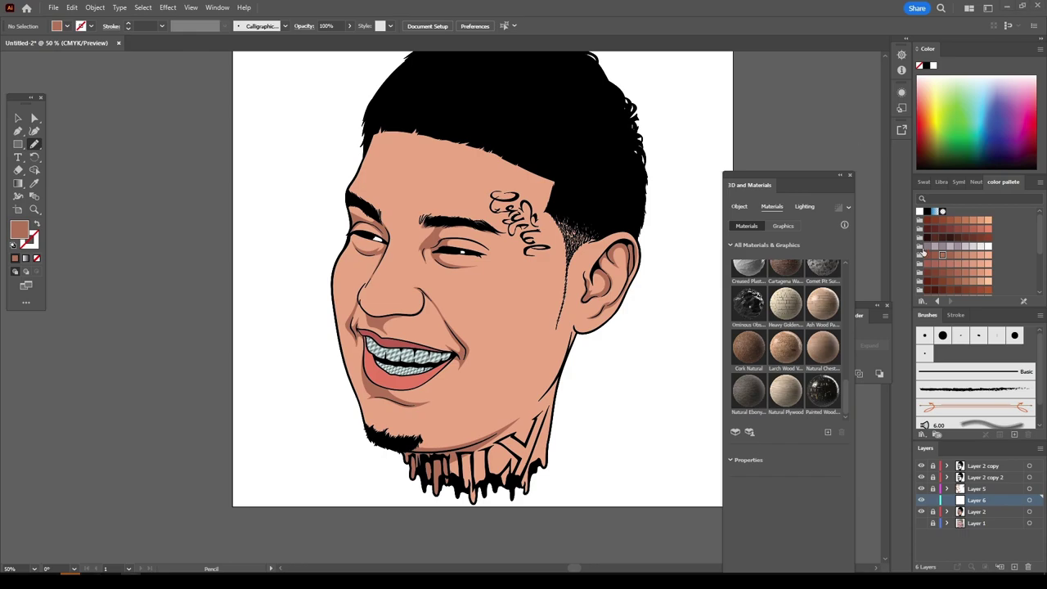
pyautogui.click(957, 254)
pyautogui.scroll(1, 643, 494)
pyautogui.scroll(3, 357, 308)
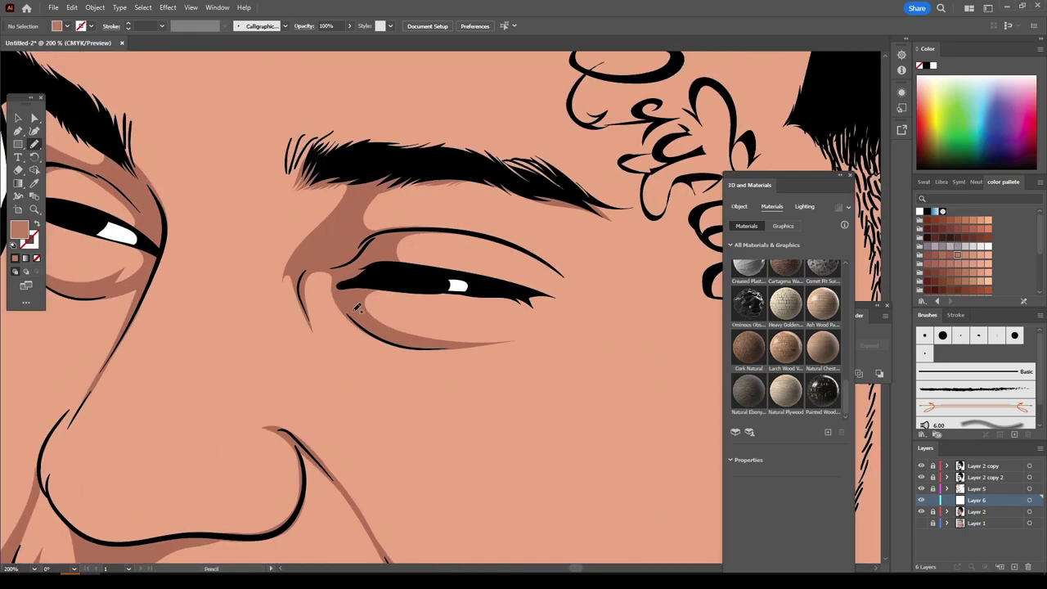
pyautogui.moveTo(357, 307); pyautogui.dragTo(584, 323)
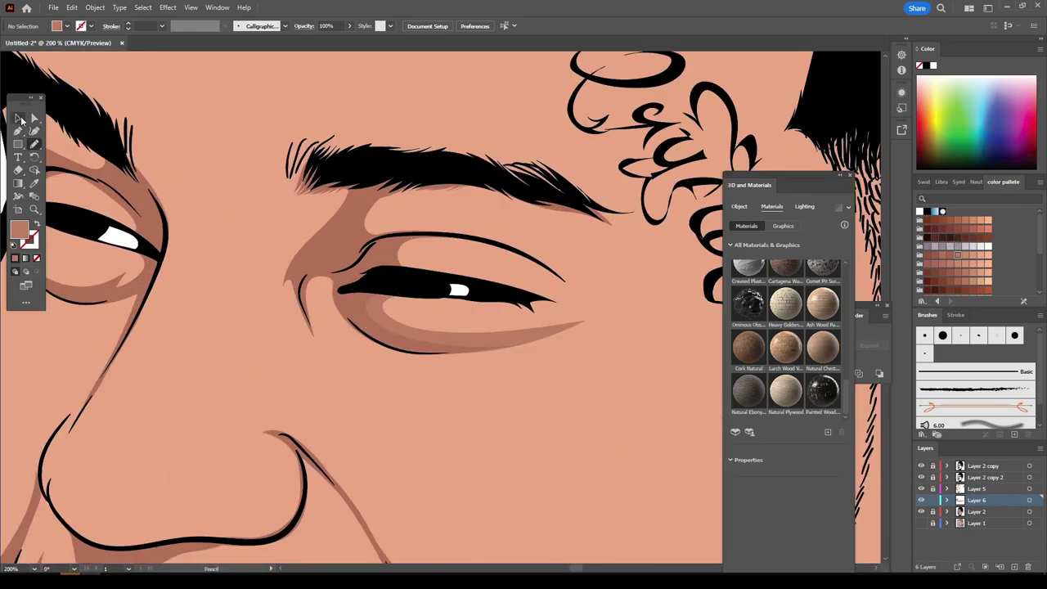
pyautogui.click(18, 118)
pyautogui.hotkey('ctrl', '0')
pyautogui.click(555, 395)
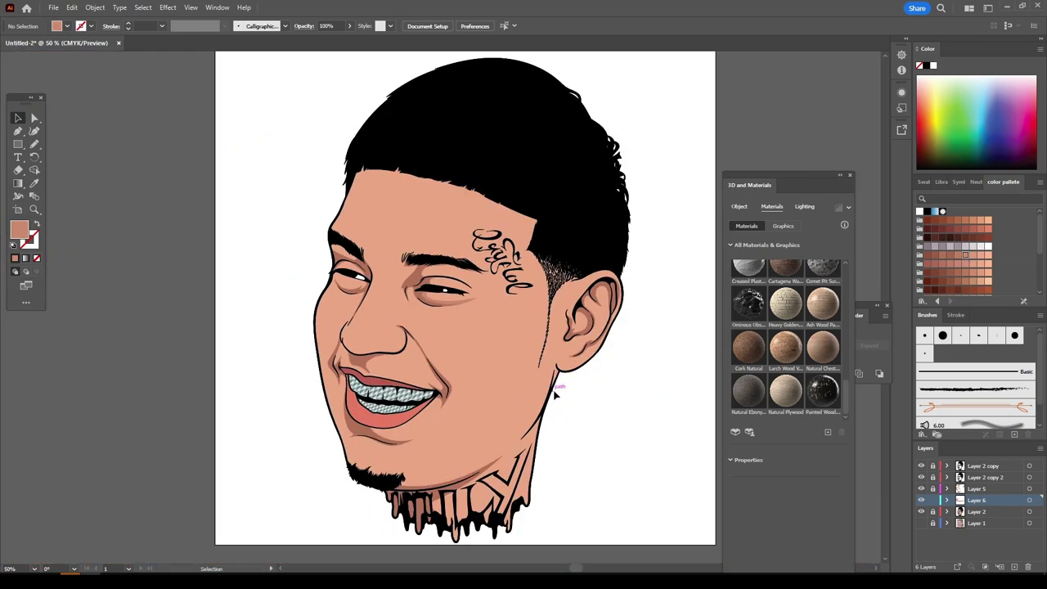
pyautogui.scroll(-1, 555, 395)
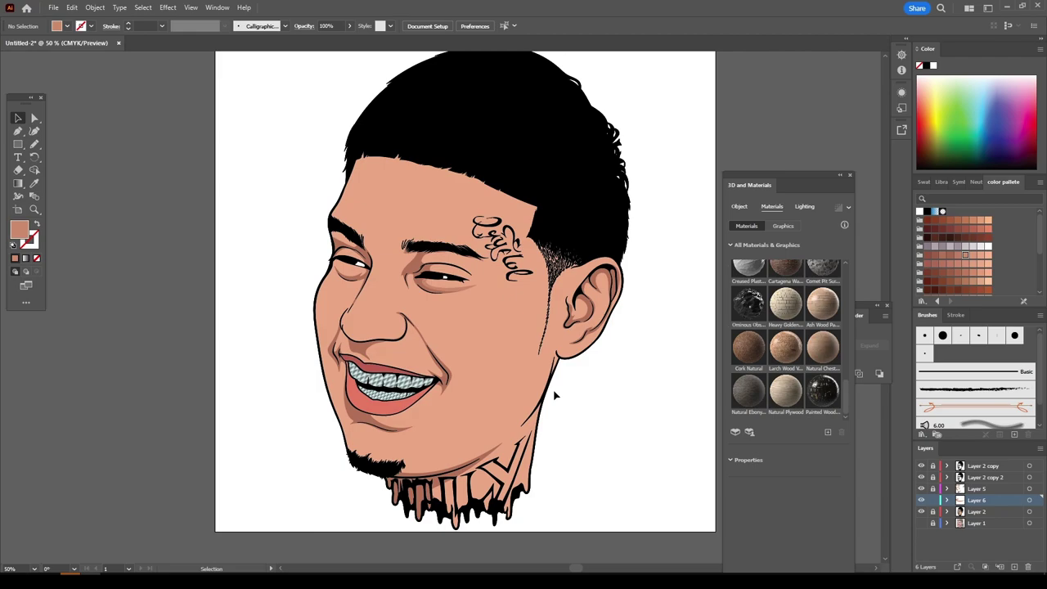
# Step: Pencil light highlight shapes under the lower lashes and along the upper eyelid
pyautogui.hotkey('ctrl', '=')
pyautogui.hotkey('ctrl', '=')
pyautogui.hotkey('ctrl', '=')
pyautogui.scroll(2, 654, 470)
pyautogui.press('n')
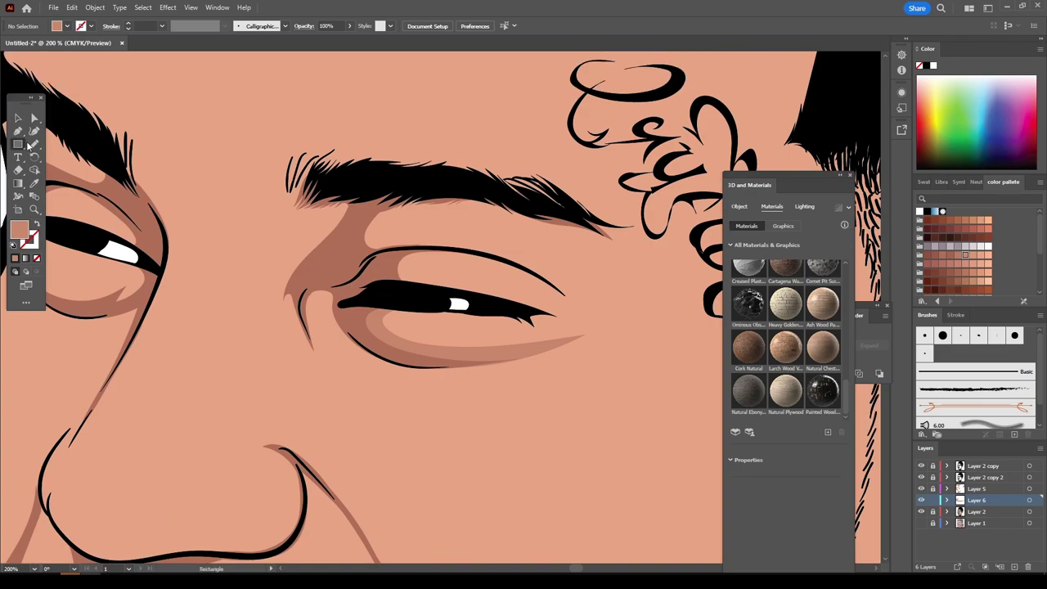
pyautogui.moveTo(457, 317); pyautogui.dragTo(461, 317)
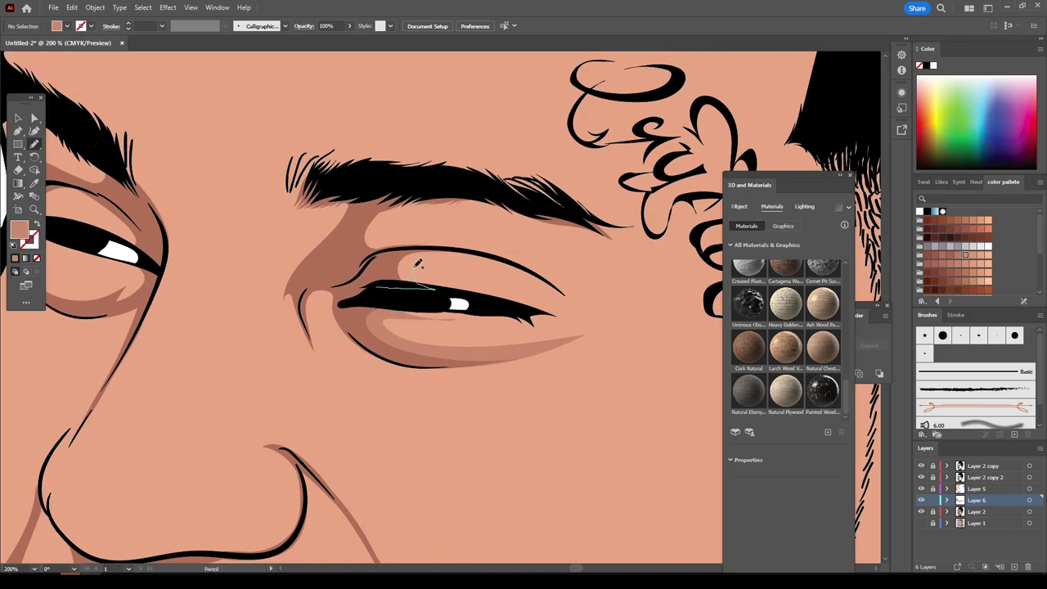
pyautogui.moveTo(416, 263); pyautogui.dragTo(551, 314)
pyautogui.moveTo(514, 254); pyautogui.dragTo(417, 262)
pyautogui.hotkey('ctrl', '-')
pyautogui.hotkey('ctrl', '-')
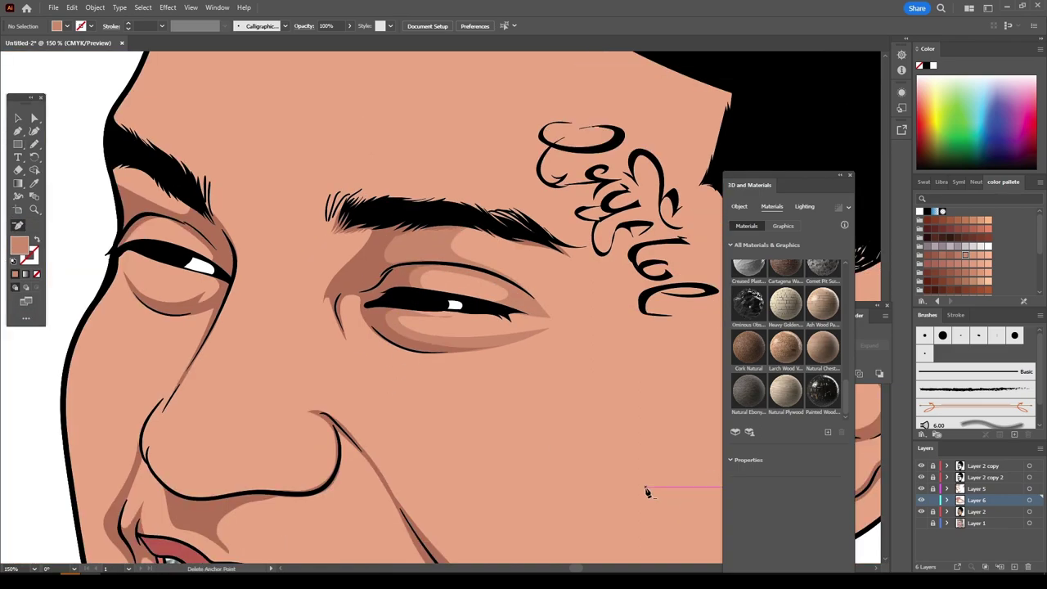
pyautogui.hotkey('ctrl', '=')
pyautogui.hotkey('ctrl', '=')
# Step: Add a light shape under the eye, extend nose-side shading, and highlight below the other eye
pyautogui.moveTo(311, 342); pyautogui.dragTo(349, 331)
pyautogui.hotkey('ctrl', '-')
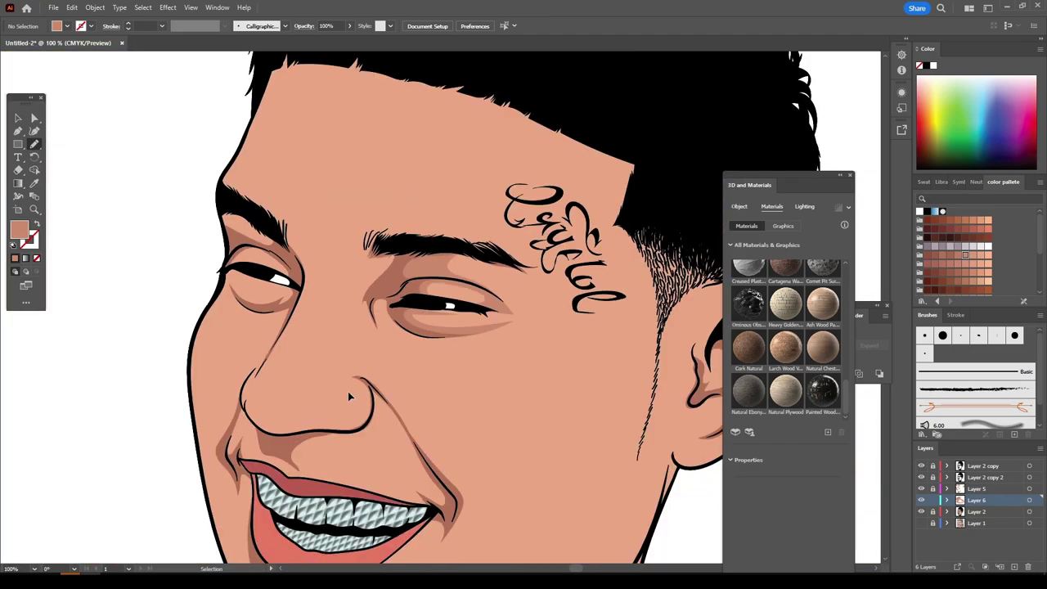
pyautogui.hotkey('ctrl', '=')
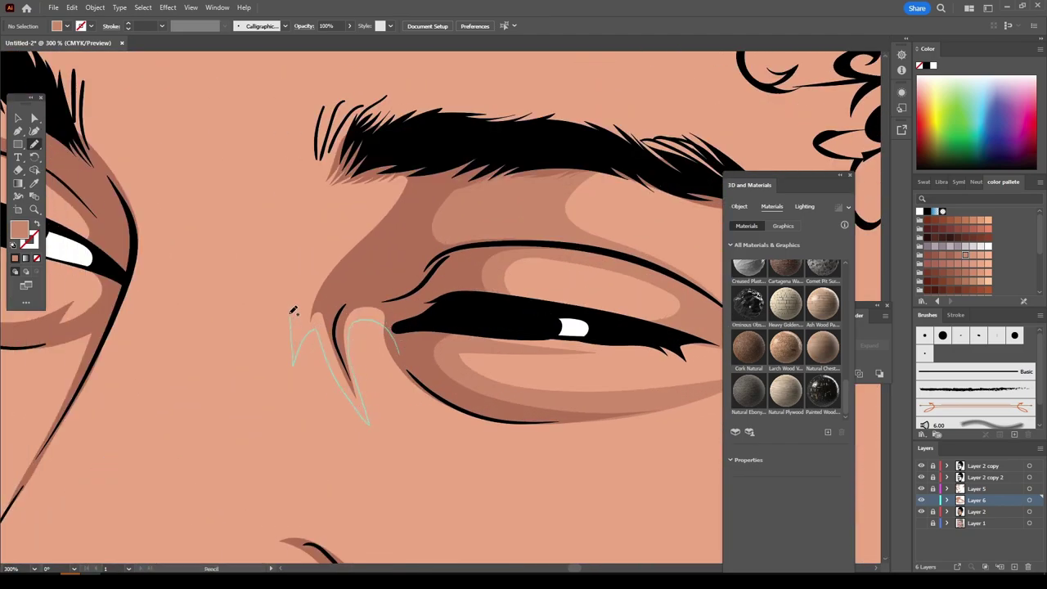
pyautogui.moveTo(342, 187); pyautogui.dragTo(311, 143)
pyautogui.hotkey('ctrl', '-')
pyautogui.hotkey('ctrl', '=')
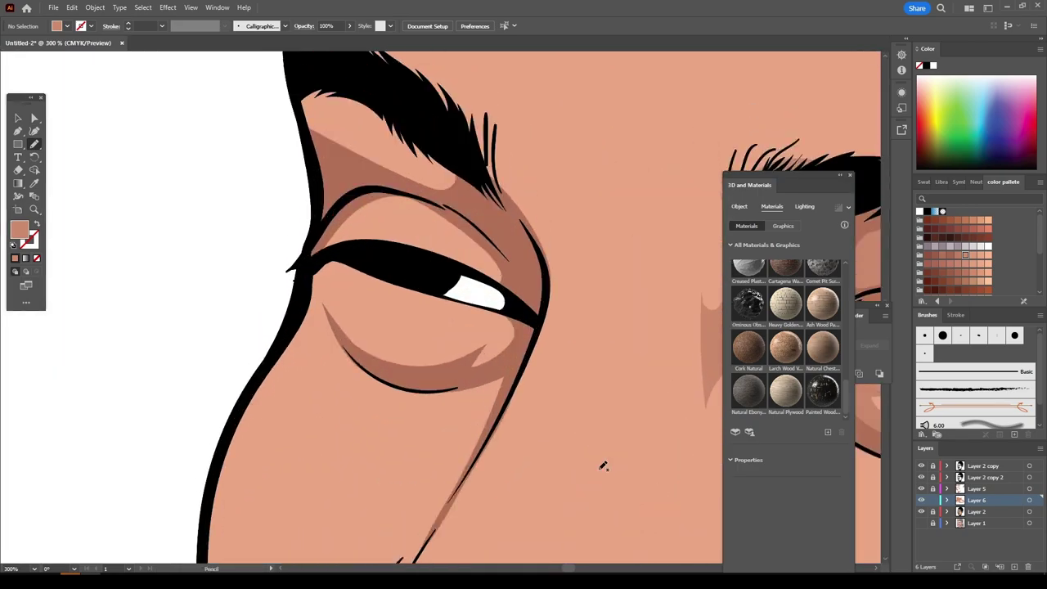
pyautogui.moveTo(518, 343)
pyautogui.mouseDown()
pyautogui.moveTo(459, 396)
pyautogui.moveTo(319, 259)
pyautogui.mouseUp()
pyautogui.moveTo(443, 305); pyautogui.dragTo(442, 315)
pyautogui.hotkey('ctrl', '-')
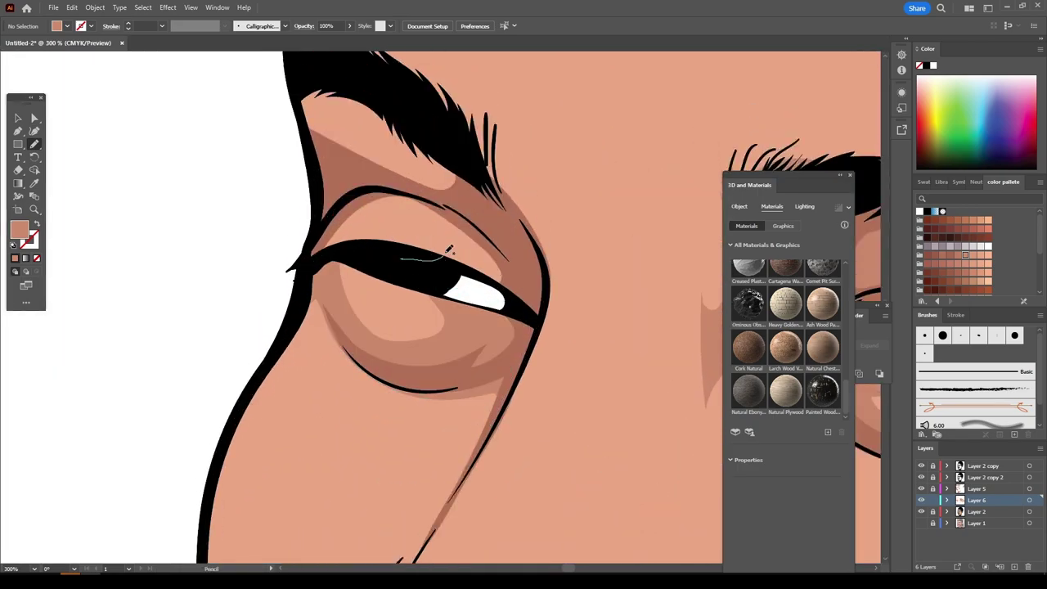
pyautogui.hotkey('ctrl', '-')
pyautogui.hotkey('ctrl', '-')
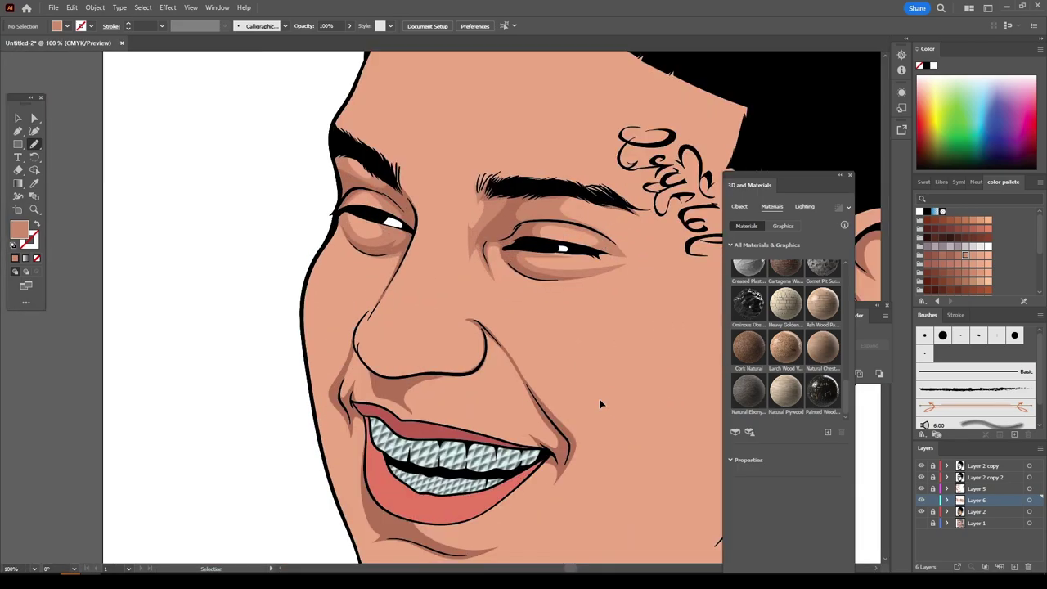
# Step: Shade under the nose, along its left side, under the lower lip and the cheek
pyautogui.hotkey('ctrl', '=')
pyautogui.hotkey('ctrl', '=')
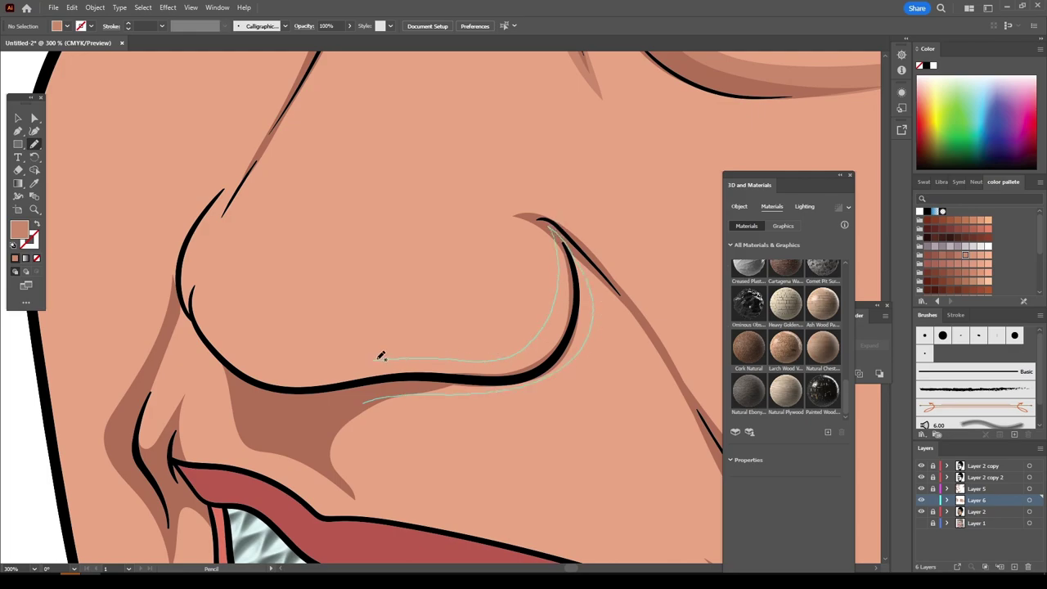
pyautogui.moveTo(223, 325); pyautogui.dragTo(226, 326)
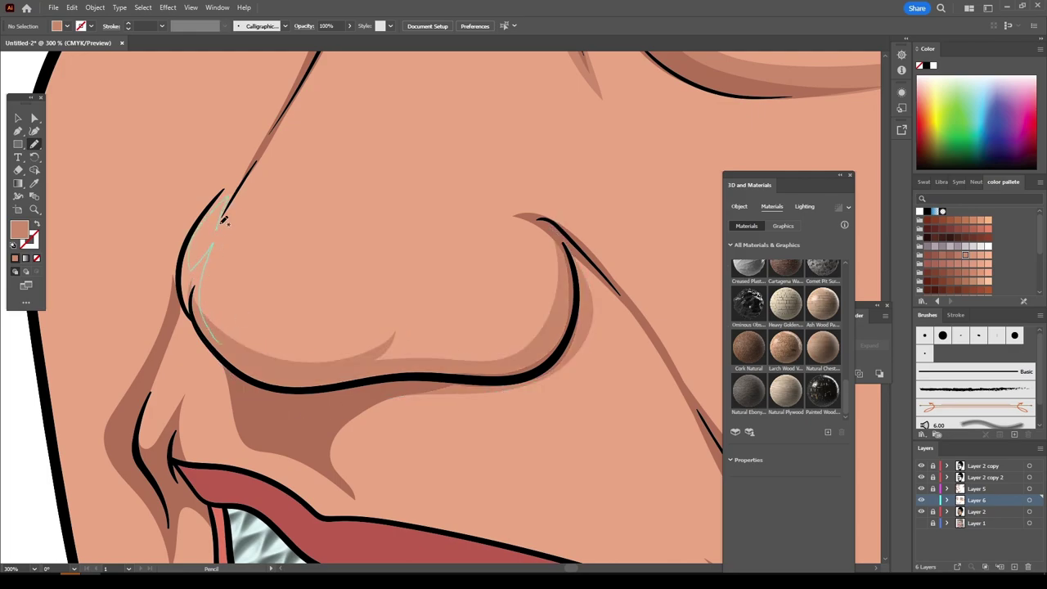
pyautogui.moveTo(224, 221)
pyautogui.mouseDown()
pyautogui.moveTo(171, 304)
pyautogui.moveTo(184, 334)
pyautogui.mouseUp()
pyautogui.moveTo(385, 506); pyautogui.dragTo(385, 506)
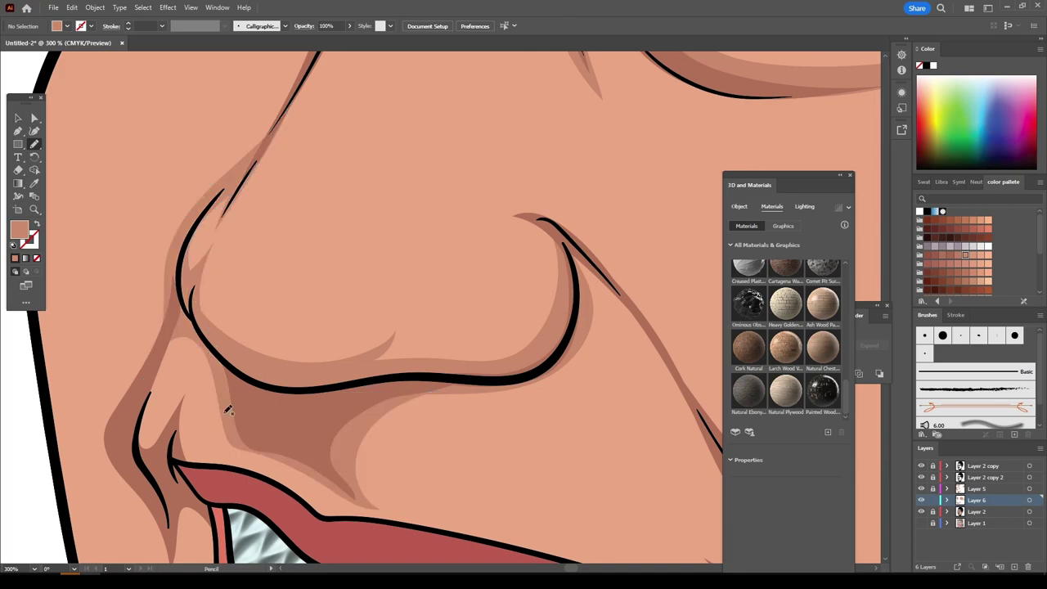
pyautogui.scroll(-3, 376, 458)
pyautogui.scroll(2, 356, 374)
pyautogui.moveTo(544, 374); pyautogui.dragTo(546, 376)
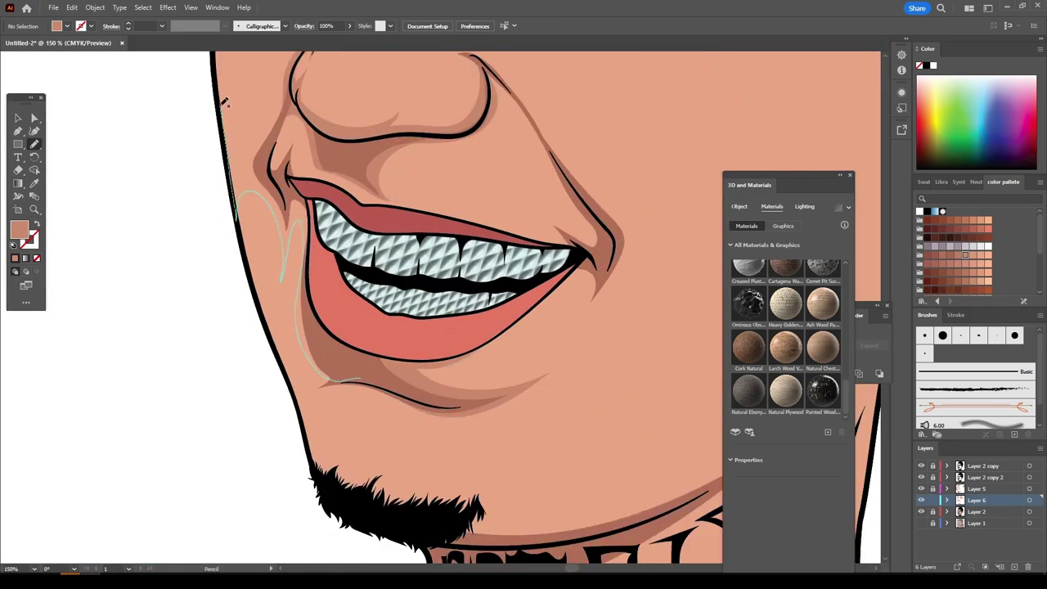
pyautogui.scroll(-3, 292, 79)
pyautogui.scroll(3, 353, 438)
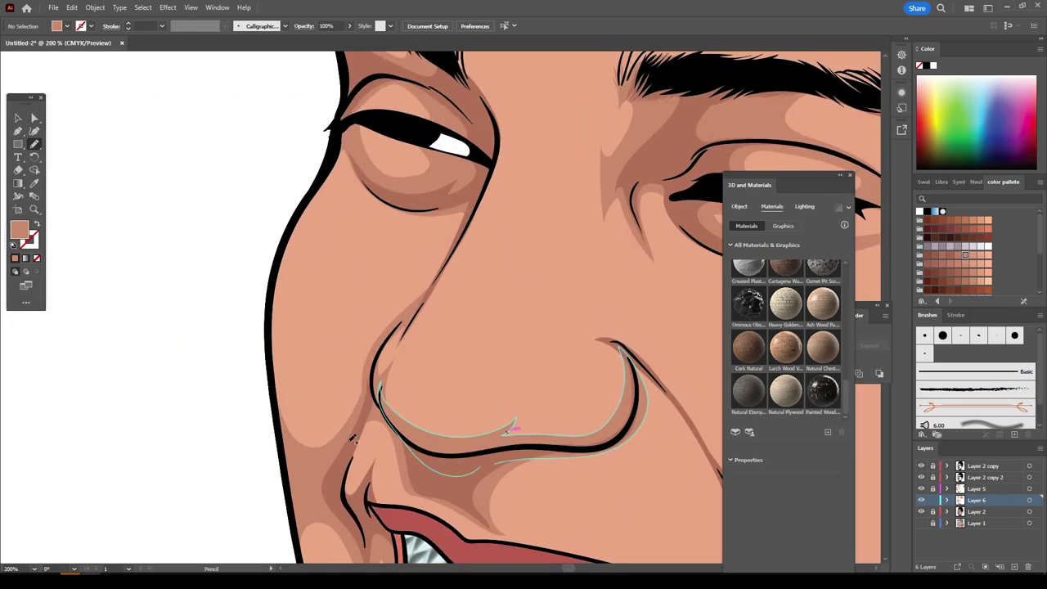
pyautogui.moveTo(280, 259); pyautogui.dragTo(279, 261)
# Step: Add a shadow beside the mouth corner and a filled shadow shape along the jawline
pyautogui.scroll(-3, 616, 502)
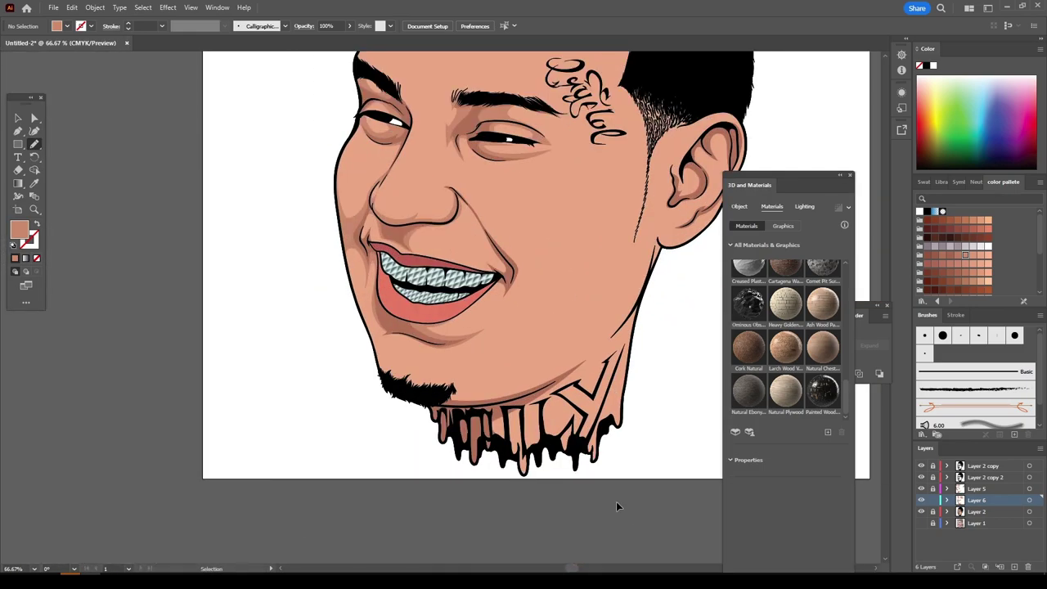
pyautogui.scroll(2, 616, 501)
pyautogui.scroll(2, 395, 360)
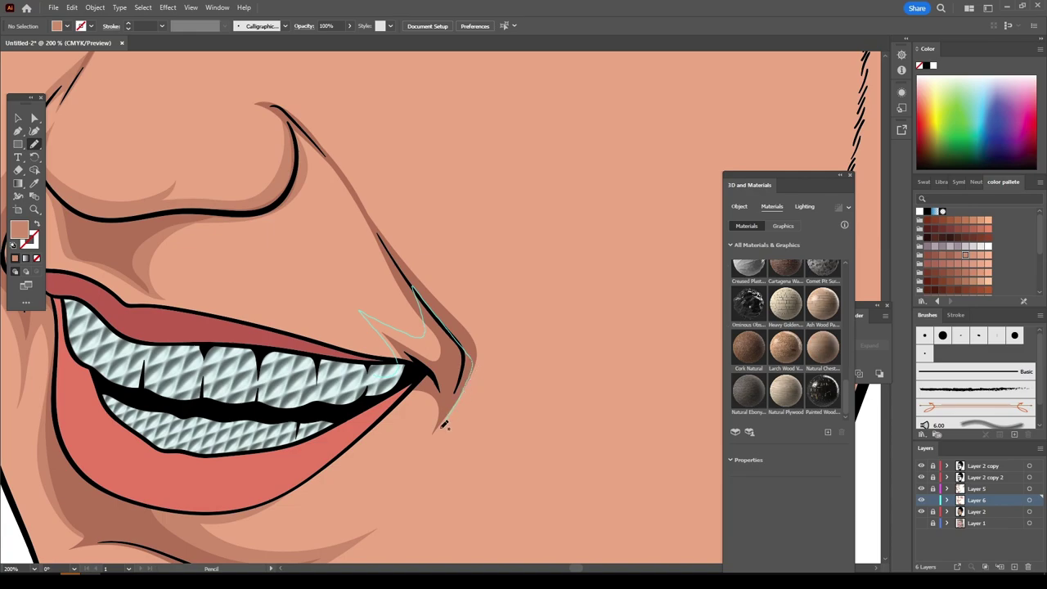
pyautogui.moveTo(444, 424); pyautogui.dragTo(444, 424)
pyautogui.scroll(-2, 369, 343)
pyautogui.scroll(-2, 630, 504)
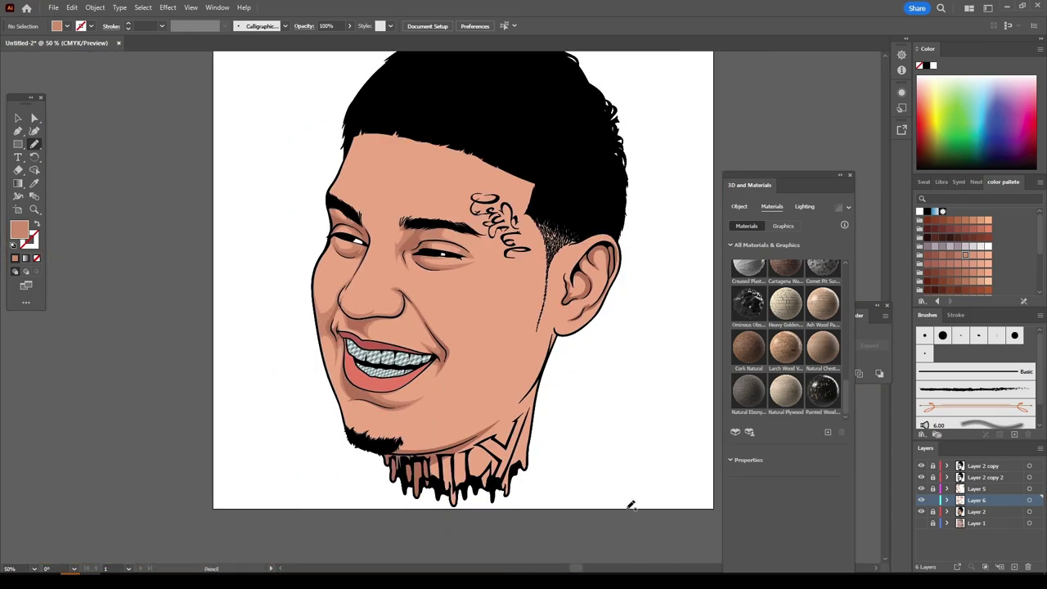
pyautogui.scroll(2, 631, 505)
pyautogui.scroll(1, 631, 503)
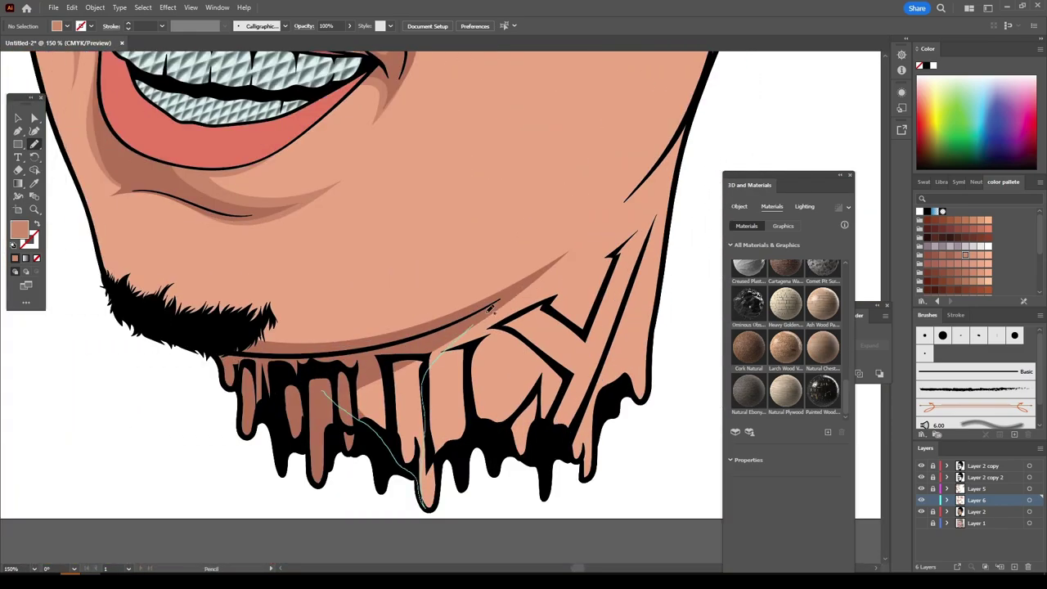
pyautogui.scroll(2, 492, 309)
pyautogui.moveTo(399, 417); pyautogui.dragTo(443, 374)
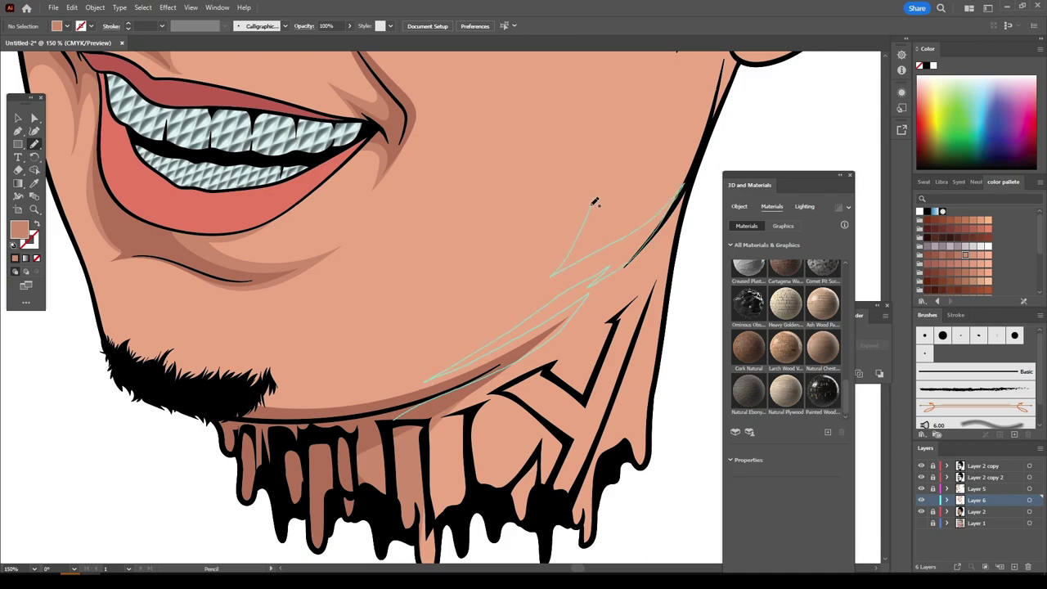
pyautogui.moveTo(595, 202); pyautogui.dragTo(344, 372)
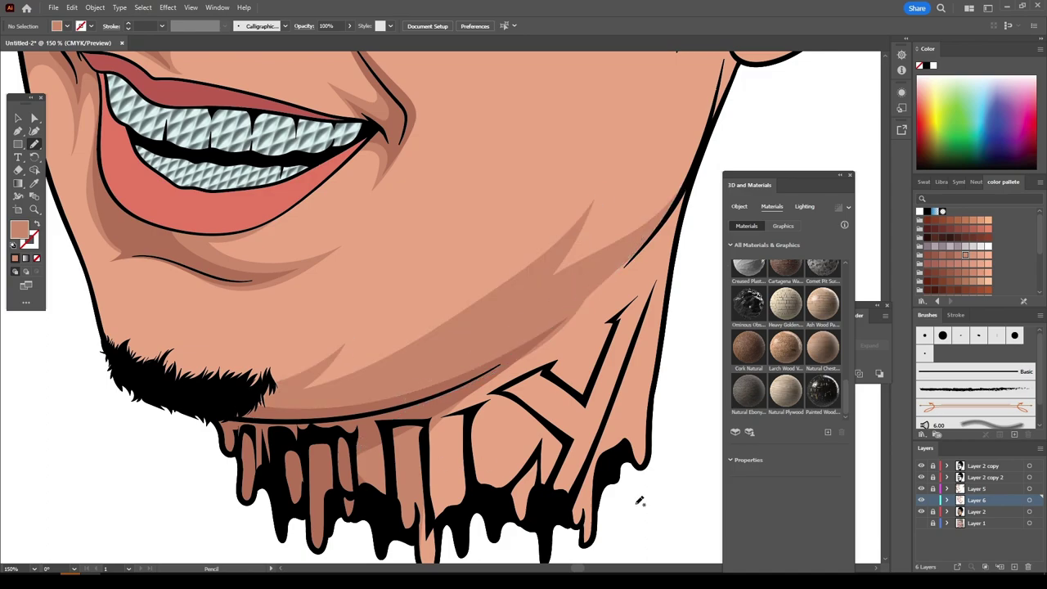
# Step: Draw darker shadow shapes in the ear's concha, upper hollow and along the earlobe
pyautogui.scroll(-3, 640, 501)
pyautogui.scroll(4, 384, 438)
pyautogui.scroll(2, 416, 372)
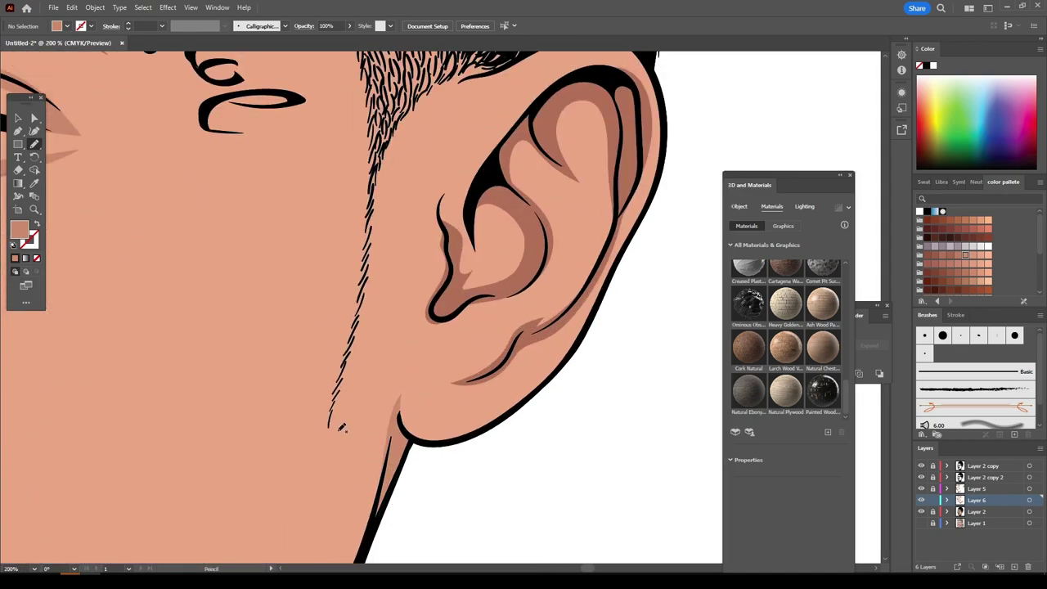
pyautogui.scroll(2, 478, 264)
pyautogui.moveTo(477, 336); pyautogui.dragTo(475, 269)
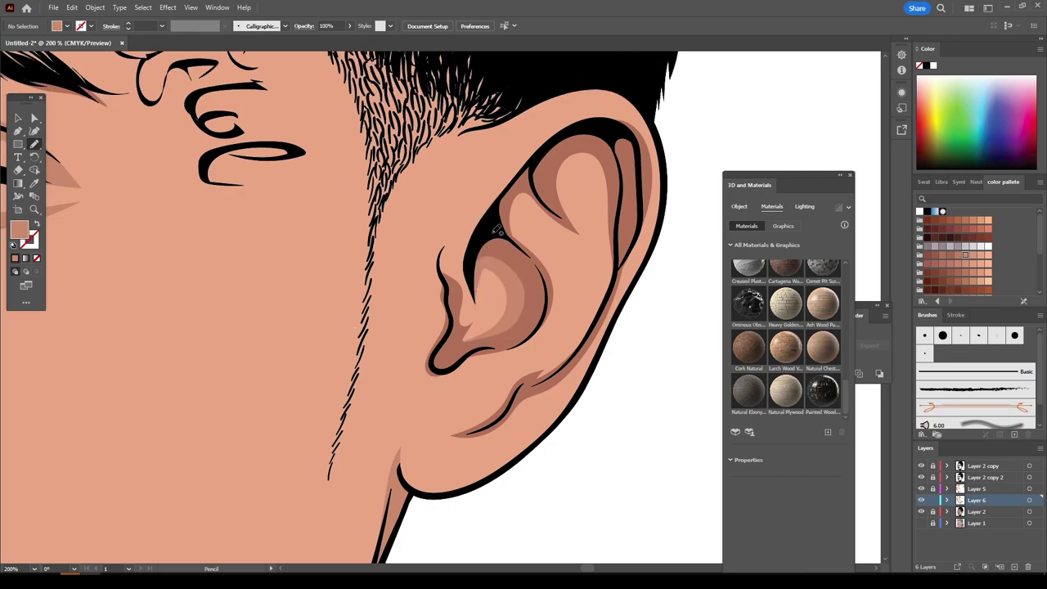
pyautogui.moveTo(507, 198); pyautogui.dragTo(509, 200)
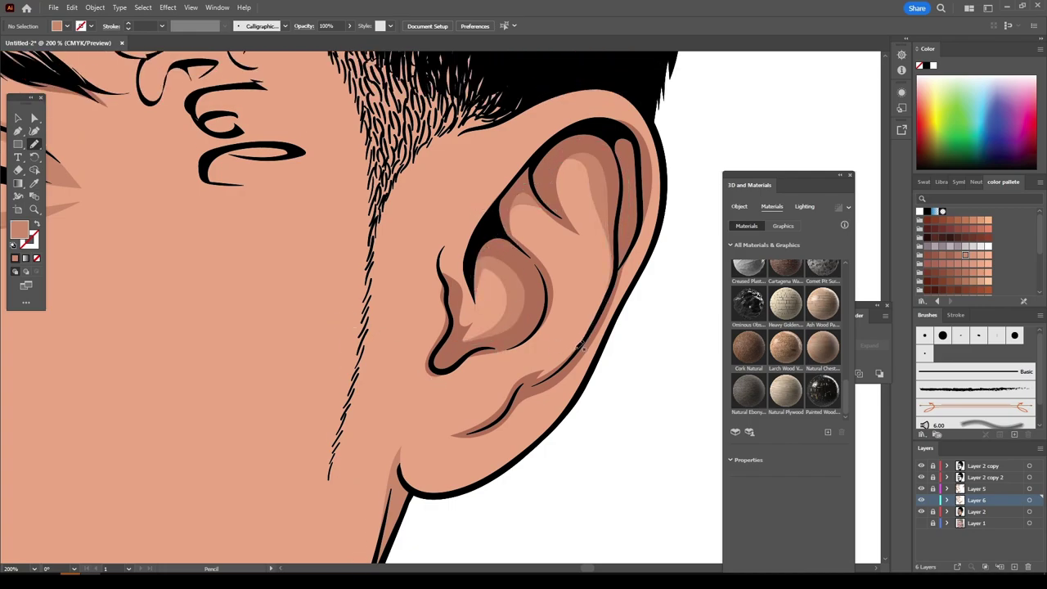
pyautogui.moveTo(458, 440); pyautogui.dragTo(454, 441)
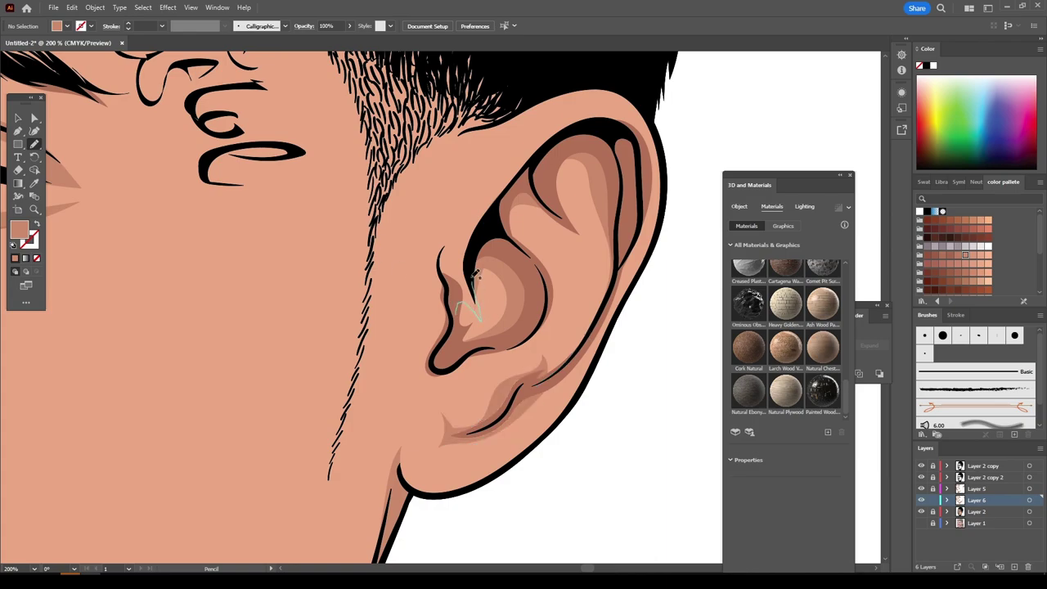
pyautogui.moveTo(441, 282); pyautogui.dragTo(442, 284)
pyautogui.hotkey('ctrl', '0')
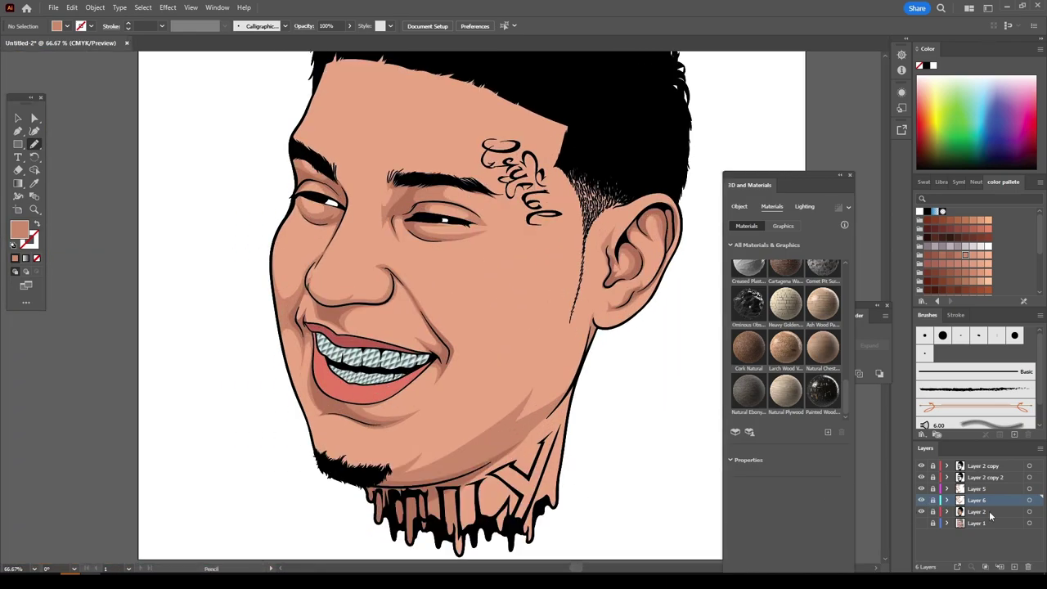
# Step: Add a new layer and pencil shading along the nostril crease and around the nose
pyautogui.click(990, 513)
pyautogui.click(1014, 566)
pyautogui.scroll(3, 335, 295)
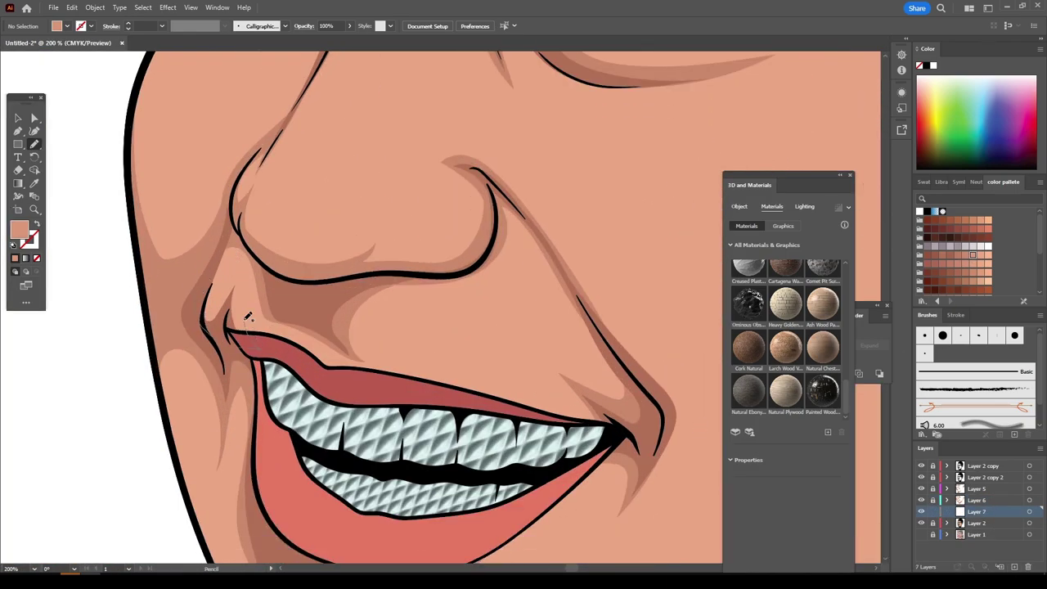
pyautogui.moveTo(248, 316); pyautogui.dragTo(245, 323)
pyautogui.moveTo(508, 211); pyautogui.dragTo(507, 214)
pyautogui.scroll(2, 306, 391)
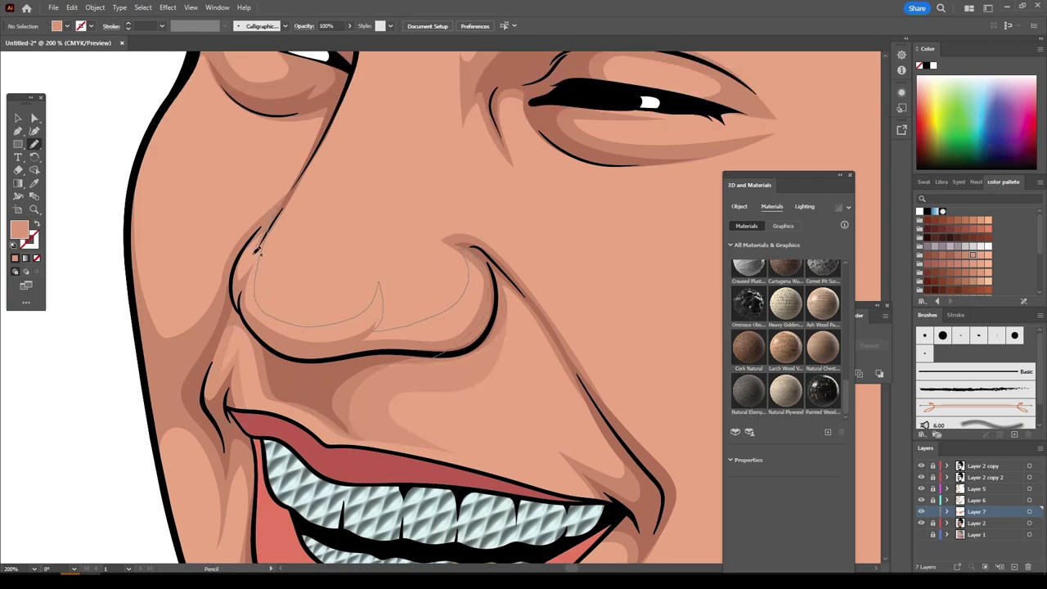
pyautogui.moveTo(258, 249); pyautogui.dragTo(258, 251)
pyautogui.scroll(-5, 257, 251)
pyautogui.scroll(4, 331, 437)
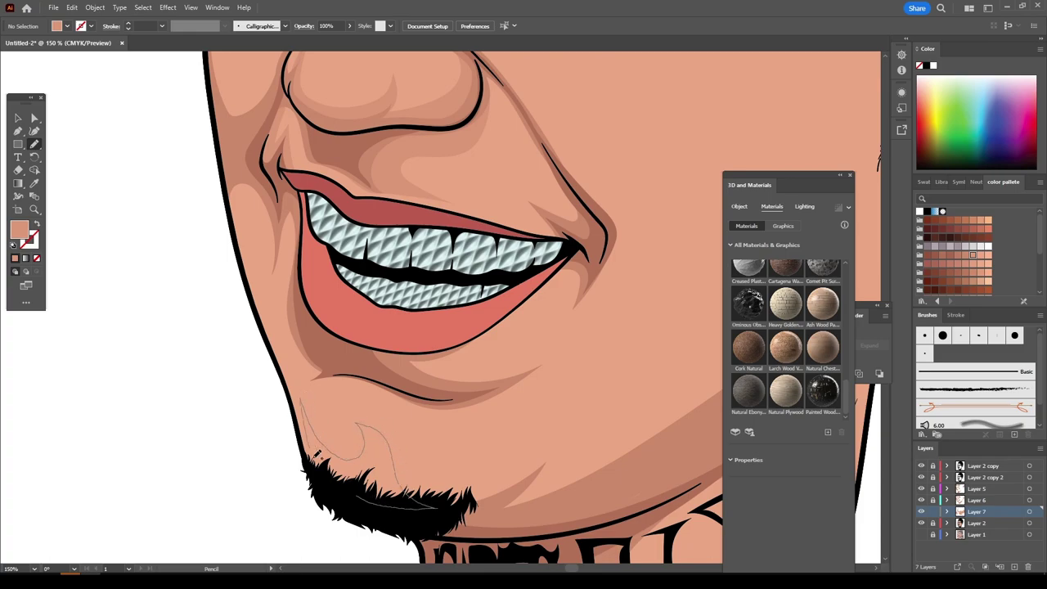
# Step: Pencil shading shapes on the chin, left cheek, below the mouth and beside the eyebrow
pyautogui.moveTo(316, 455); pyautogui.dragTo(318, 453)
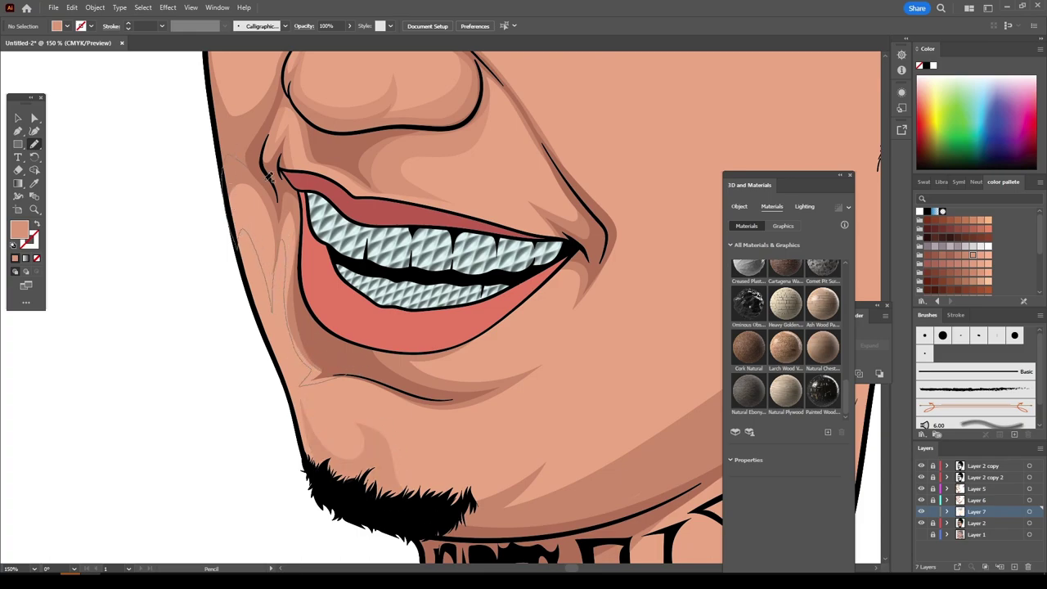
pyautogui.moveTo(269, 174); pyautogui.dragTo(270, 176)
pyautogui.hscroll(5, 523, 411)
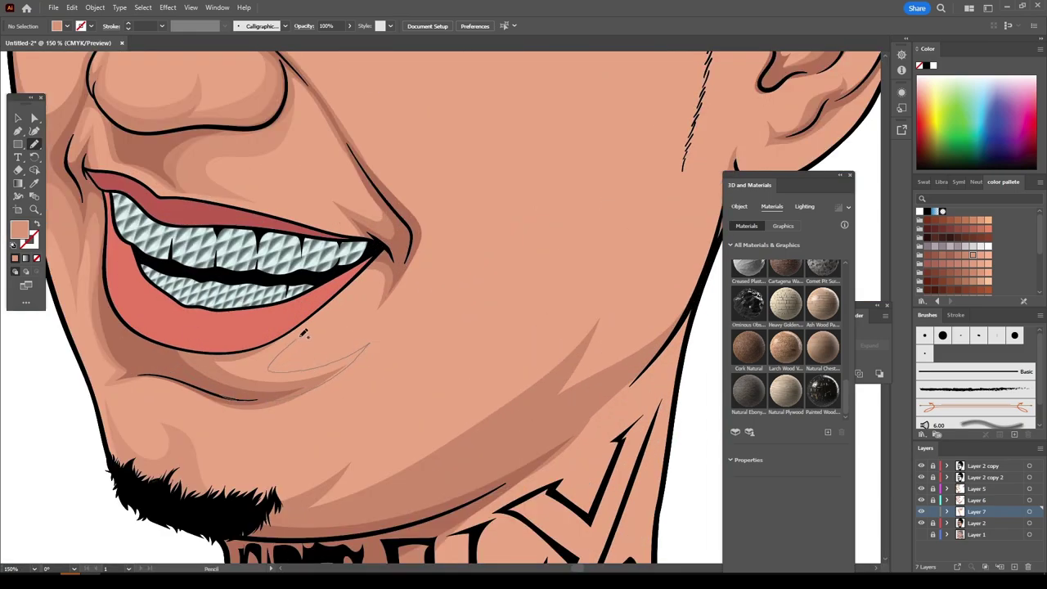
pyautogui.moveTo(347, 233); pyautogui.dragTo(346, 234)
pyautogui.scroll(-5, 347, 234)
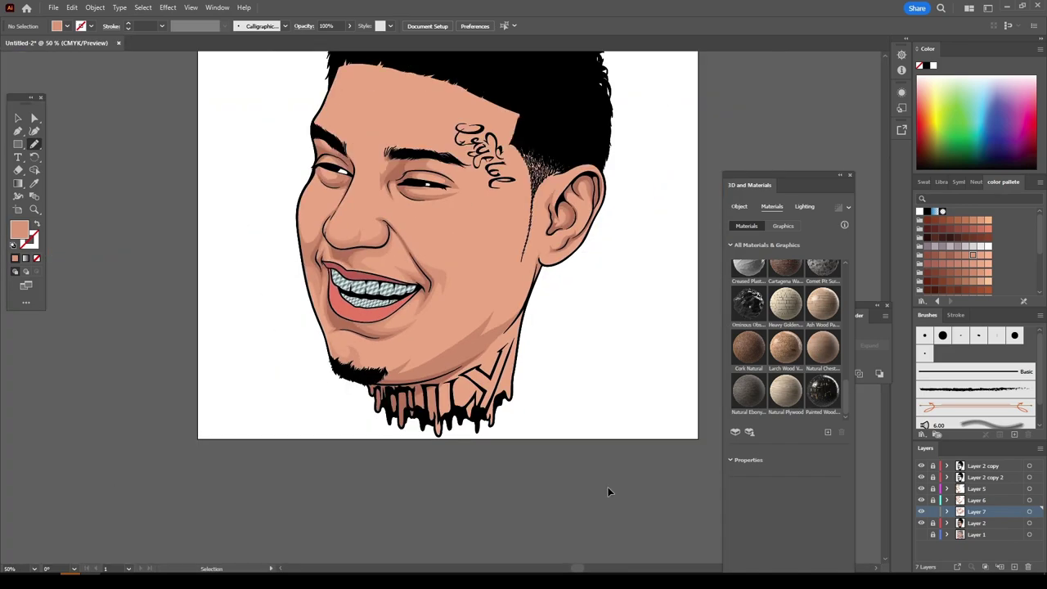
pyautogui.scroll(4, 579, 479)
pyautogui.scroll(2, 448, 314)
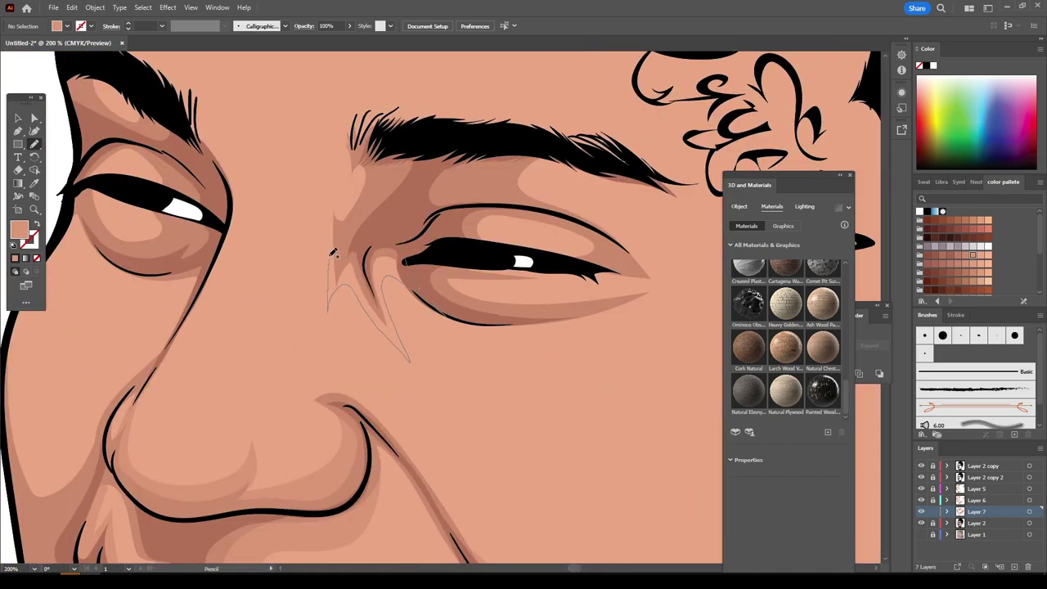
pyautogui.moveTo(375, 136); pyautogui.dragTo(376, 137)
pyautogui.scroll(-5, 520, 476)
pyautogui.scroll(4, 327, 308)
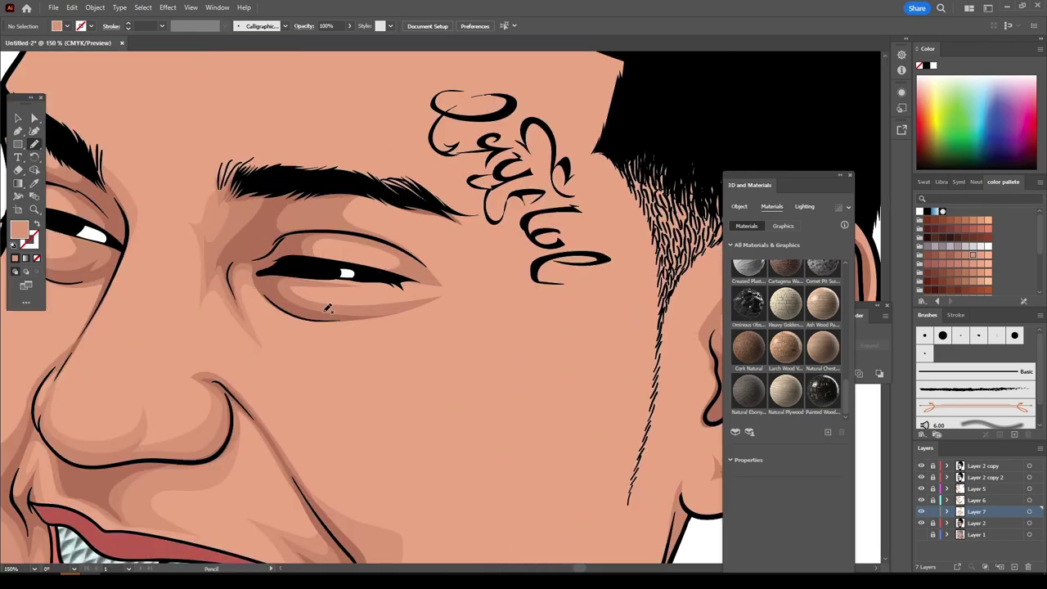
# Step: Shade under the lower eyelid and add a skin-tone shape over the upper eyelid
pyautogui.moveTo(310, 289); pyautogui.dragTo(321, 285)
pyautogui.moveTo(330, 245); pyautogui.dragTo(337, 231)
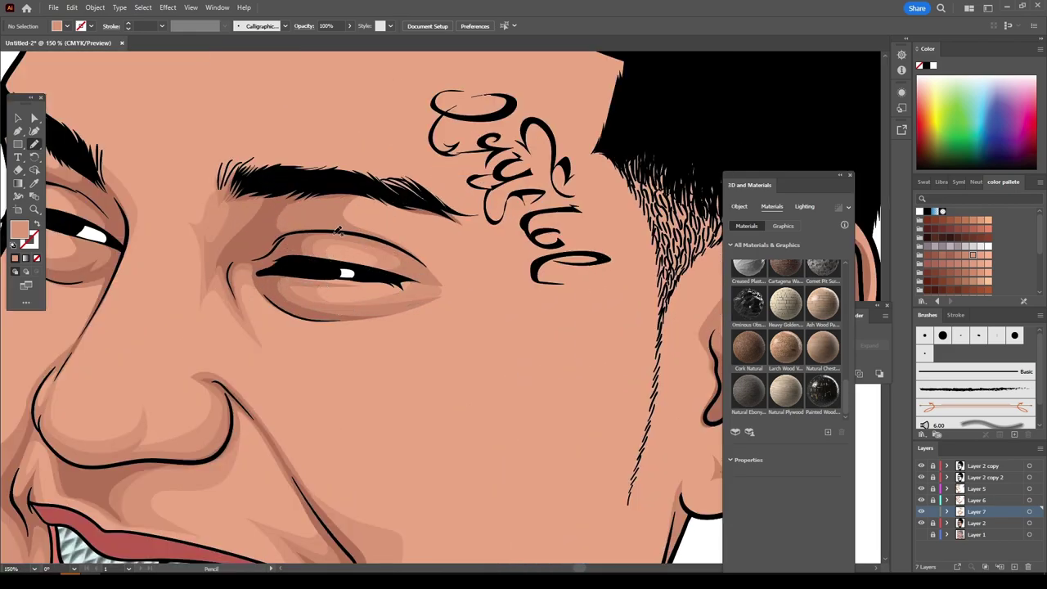
pyautogui.moveTo(394, 209); pyautogui.dragTo(393, 208)
pyautogui.scroll(-4, 299, 310)
pyautogui.scroll(2, 299, 310)
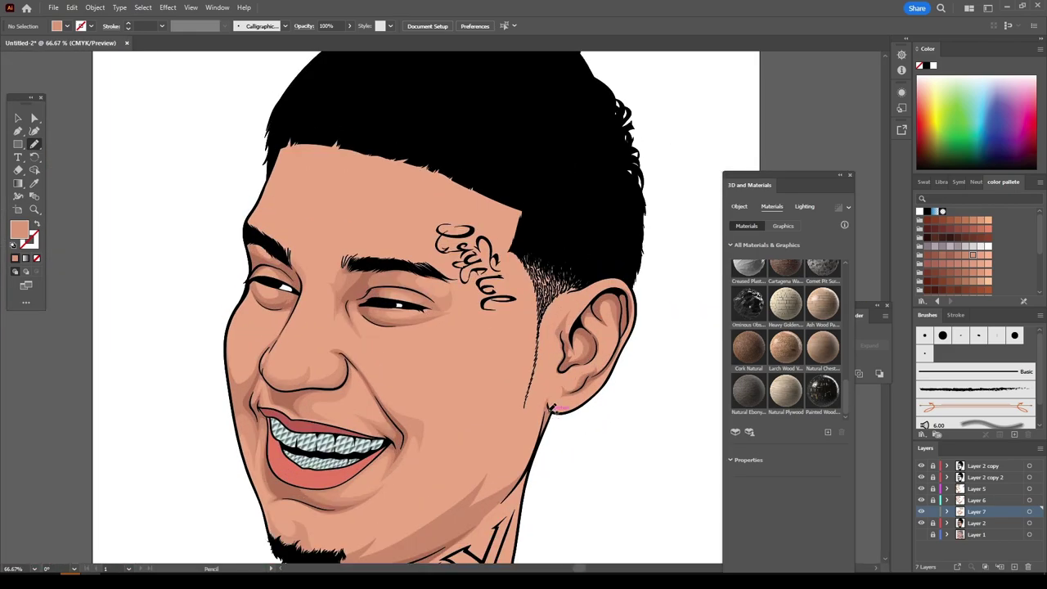
pyautogui.scroll(3, 206, 288)
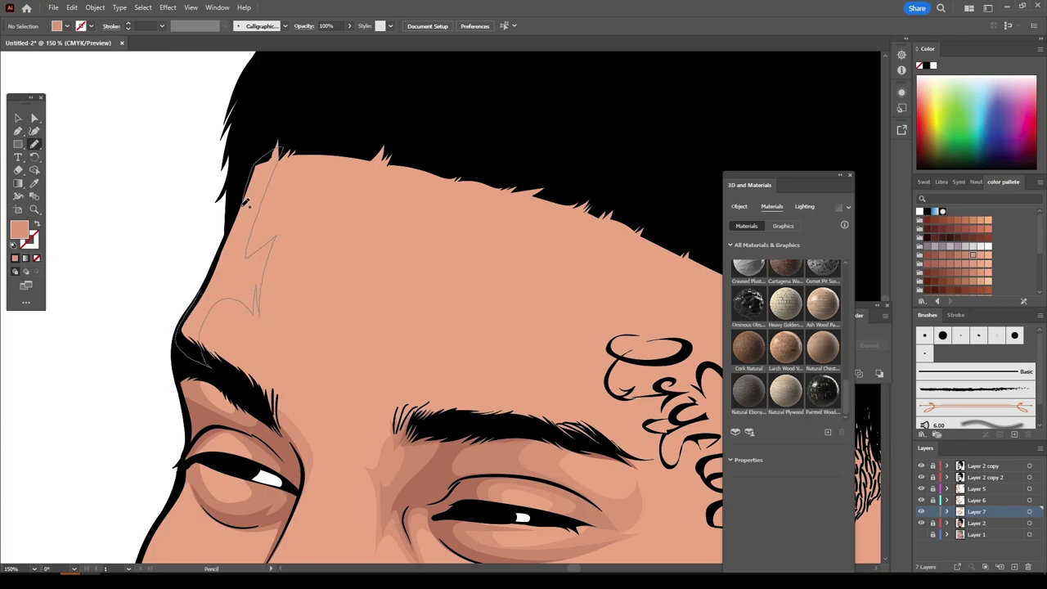
pyautogui.scroll(-3, 245, 203)
pyautogui.scroll(3, 566, 483)
pyautogui.scroll(-1, 566, 483)
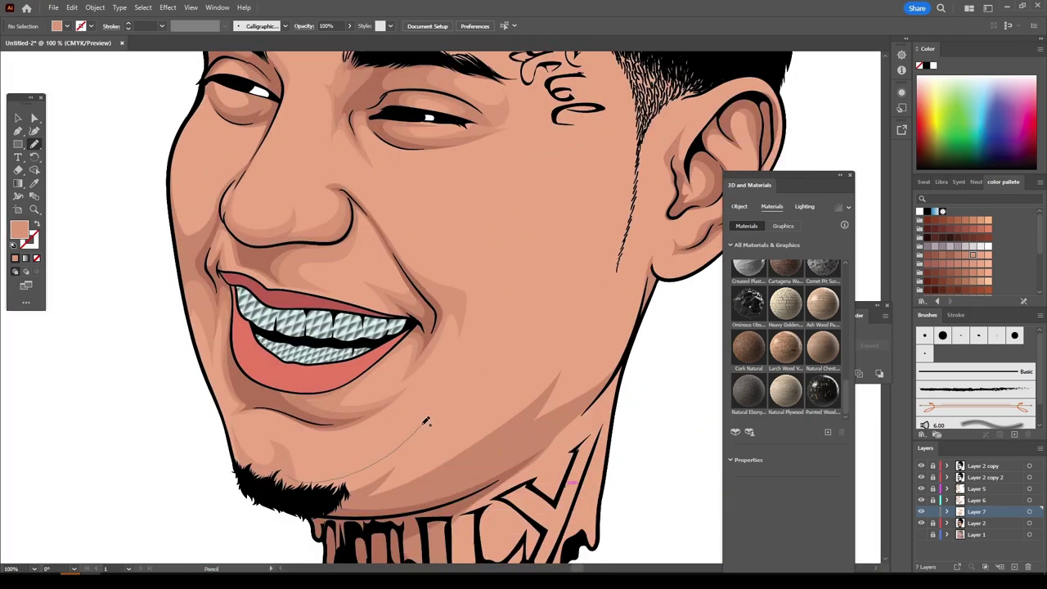
# Step: Draw jaw and sideburn shading shapes, then undo the unwanted strokes near the ear
pyautogui.moveTo(424, 422); pyautogui.dragTo(370, 487)
pyautogui.moveTo(597, 225); pyautogui.dragTo(629, 238)
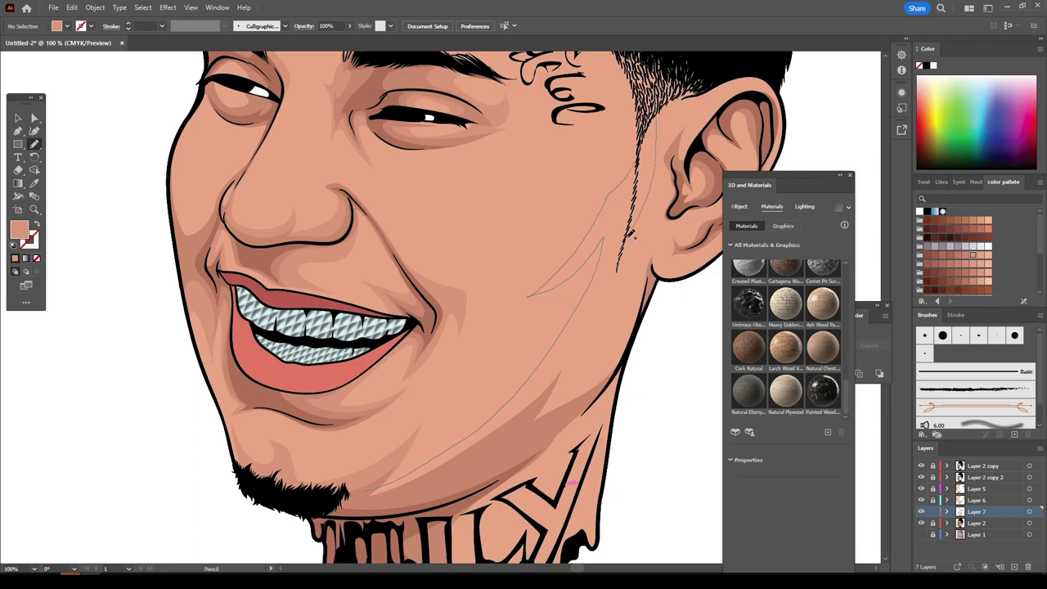
pyautogui.moveTo(628, 357); pyautogui.dragTo(630, 360)
pyautogui.scroll(-3, 546, 509)
pyautogui.scroll(3, 546, 479)
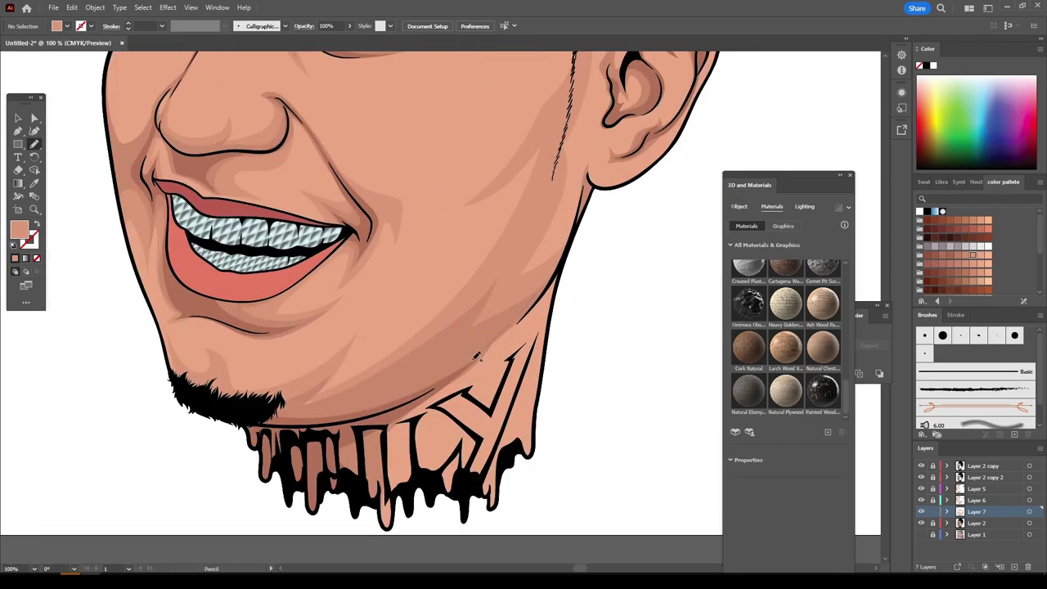
pyautogui.scroll(-3, 528, 433)
pyautogui.scroll(4, 556, 316)
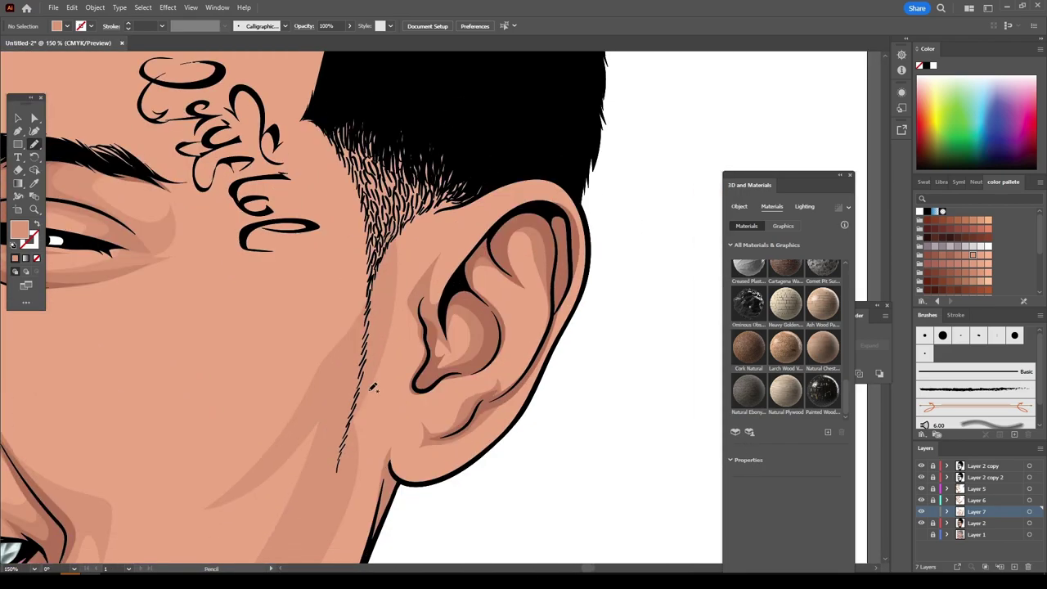
pyautogui.scroll(-1, 390, 463)
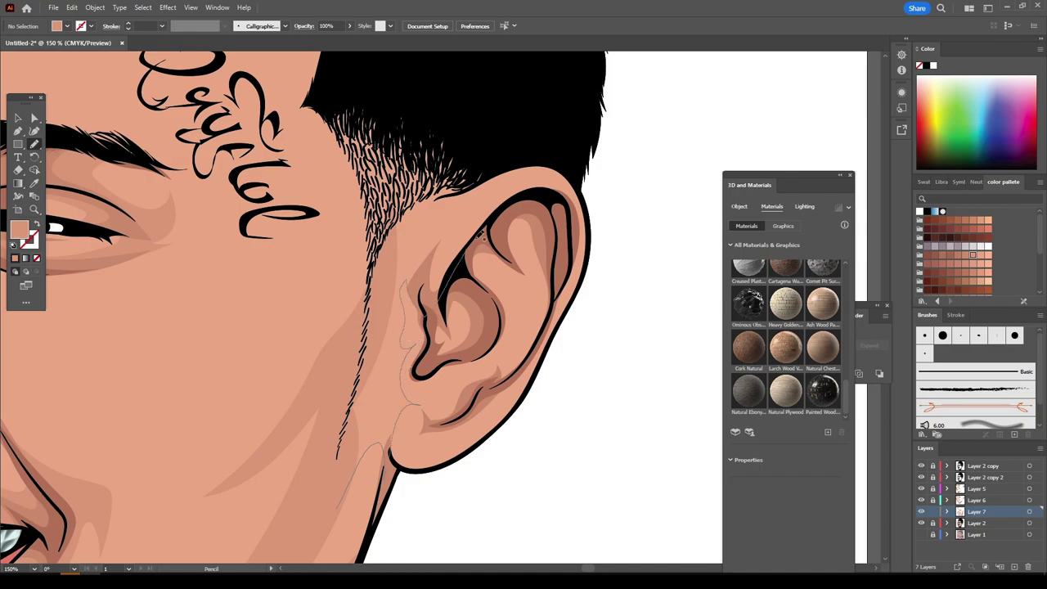
pyautogui.hotkey('ctrl', 'z')
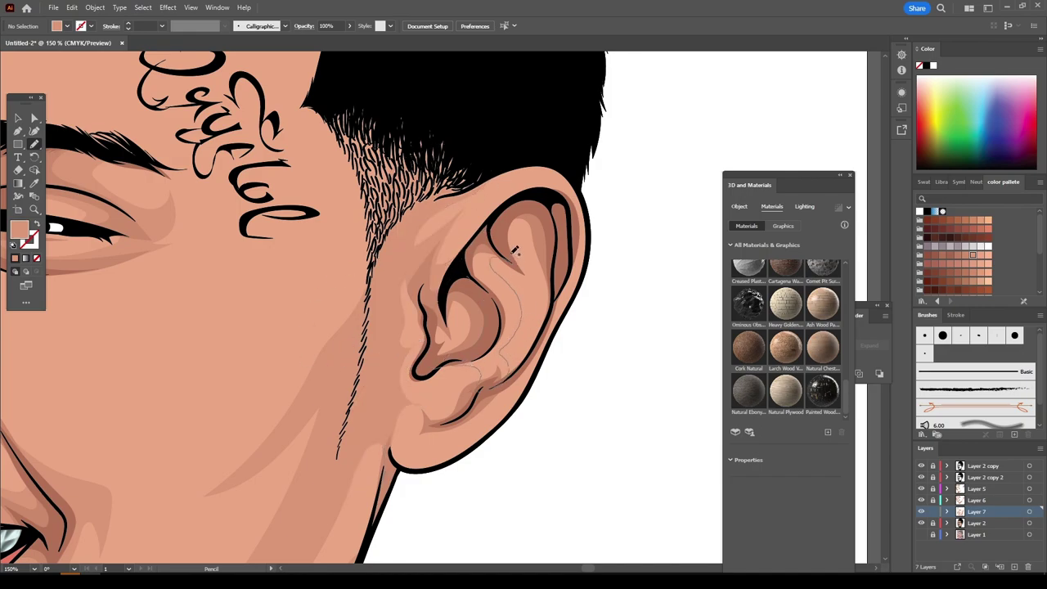
# Step: Add a darker shadow in the inner ear and shading along the hairline
pyautogui.moveTo(515, 252); pyautogui.dragTo(514, 248)
pyautogui.scroll(-3, 474, 336)
pyautogui.scroll(3, 666, 421)
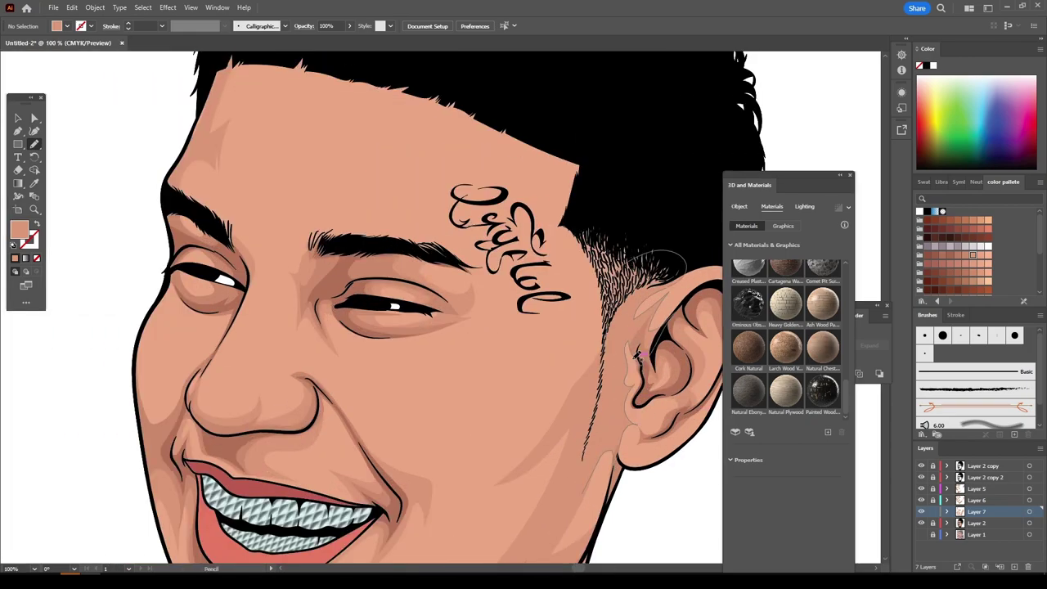
pyautogui.scroll(1, 573, 245)
pyautogui.moveTo(596, 196); pyautogui.dragTo(527, 137)
pyautogui.scroll(-2, 526, 136)
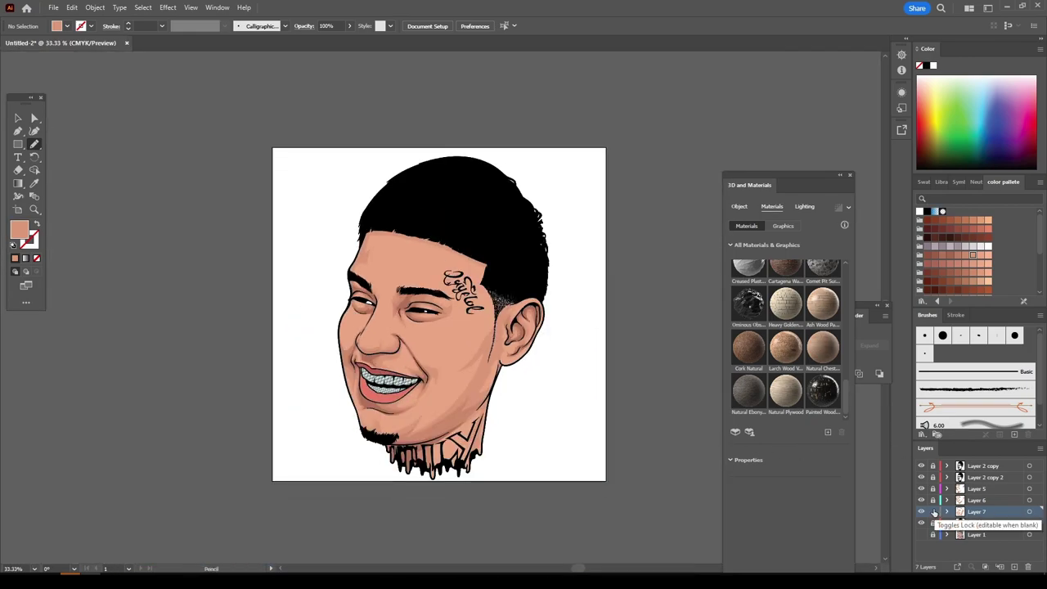
pyautogui.scroll(1, 654, 458)
pyautogui.scroll(1, 404, 483)
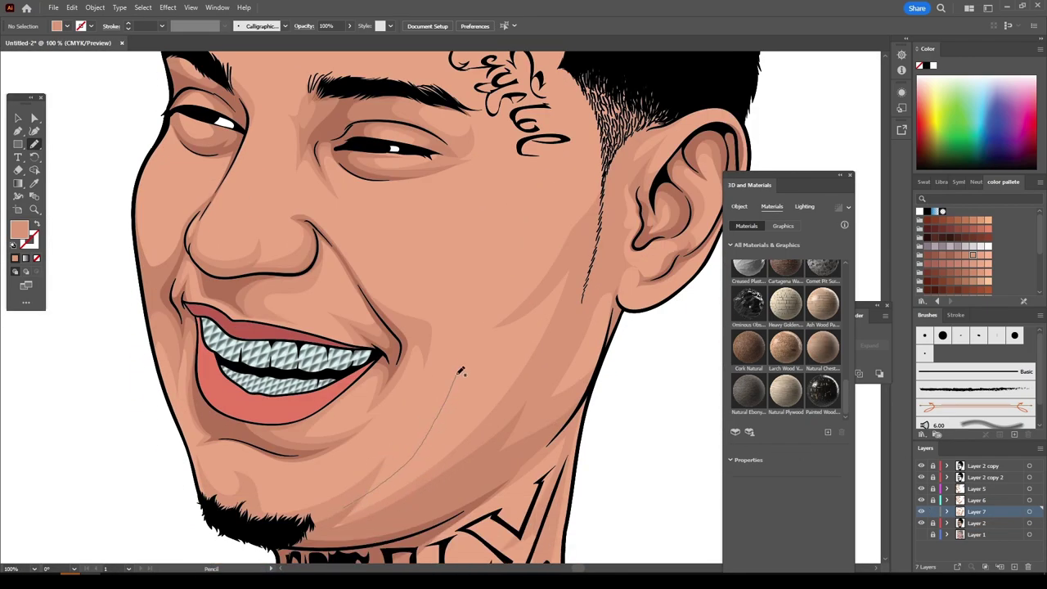
# Step: Add darker shading along the lower jaw
pyautogui.moveTo(311, 532); pyautogui.dragTo(310, 532)
pyautogui.scroll(-3, 584, 263)
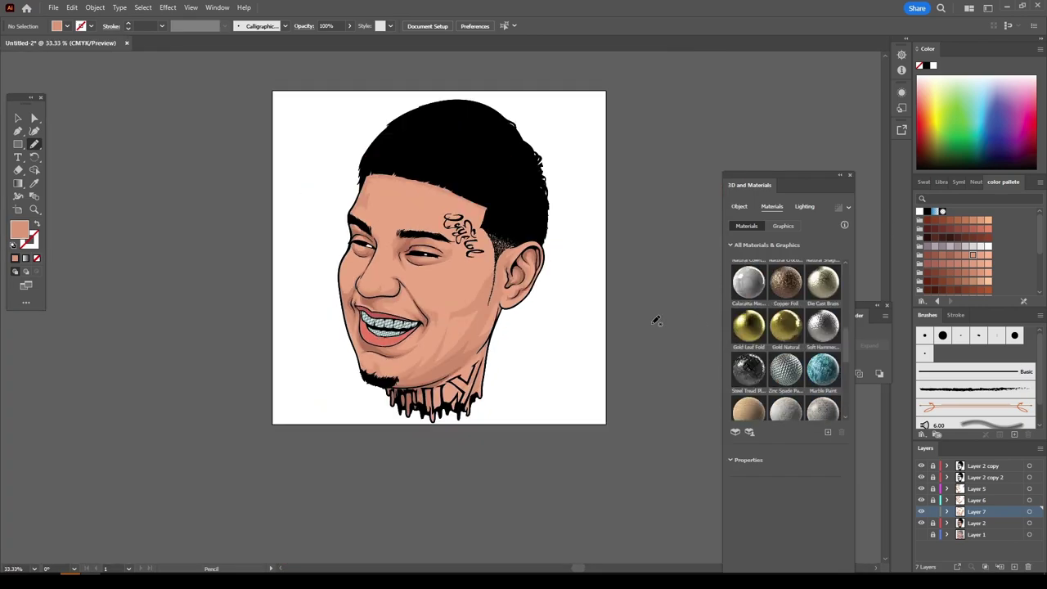
pyautogui.scroll(3, 379, 283)
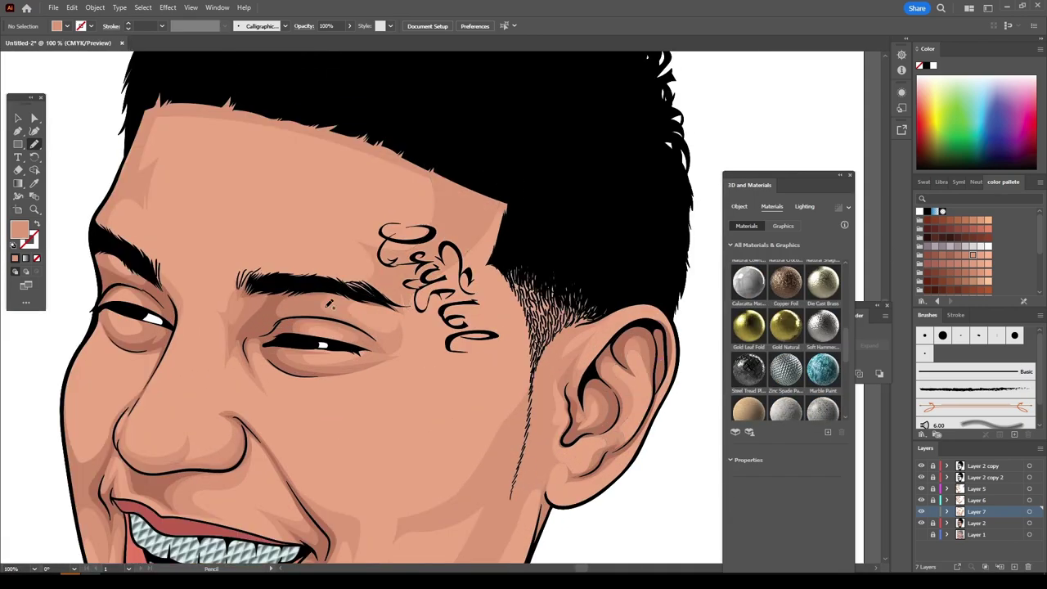
pyautogui.scroll(-2, 605, 450)
pyautogui.scroll(2, 593, 447)
pyautogui.scroll(-1, 593, 447)
# Step: On a new layer, pencil lighter highlight shapes around the nose and on the forehead
pyautogui.click(978, 522)
pyautogui.click(1014, 566)
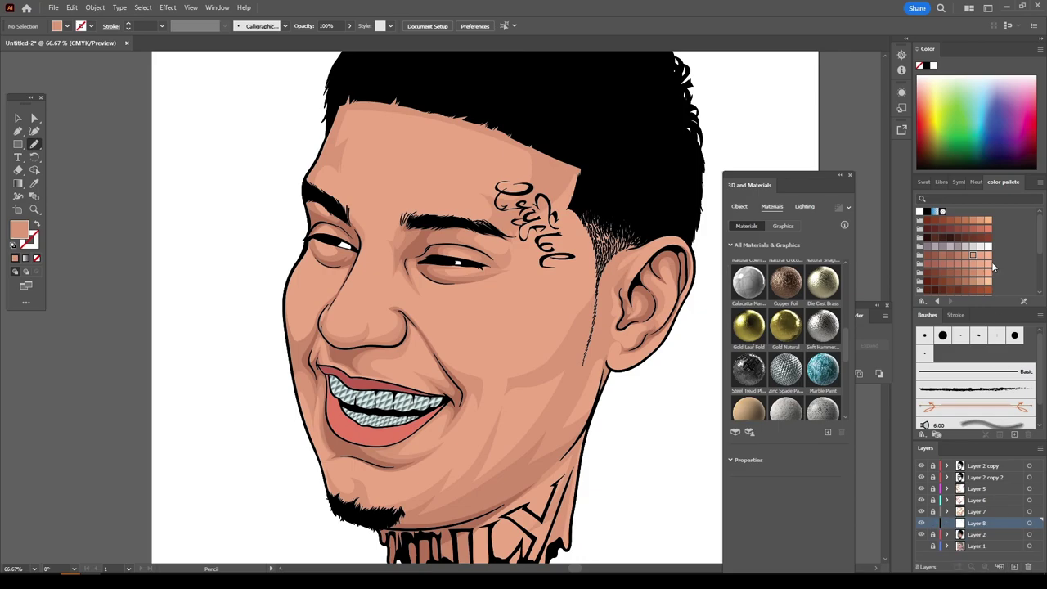
pyautogui.scroll(3, 432, 266)
pyautogui.moveTo(261, 387); pyautogui.dragTo(268, 392)
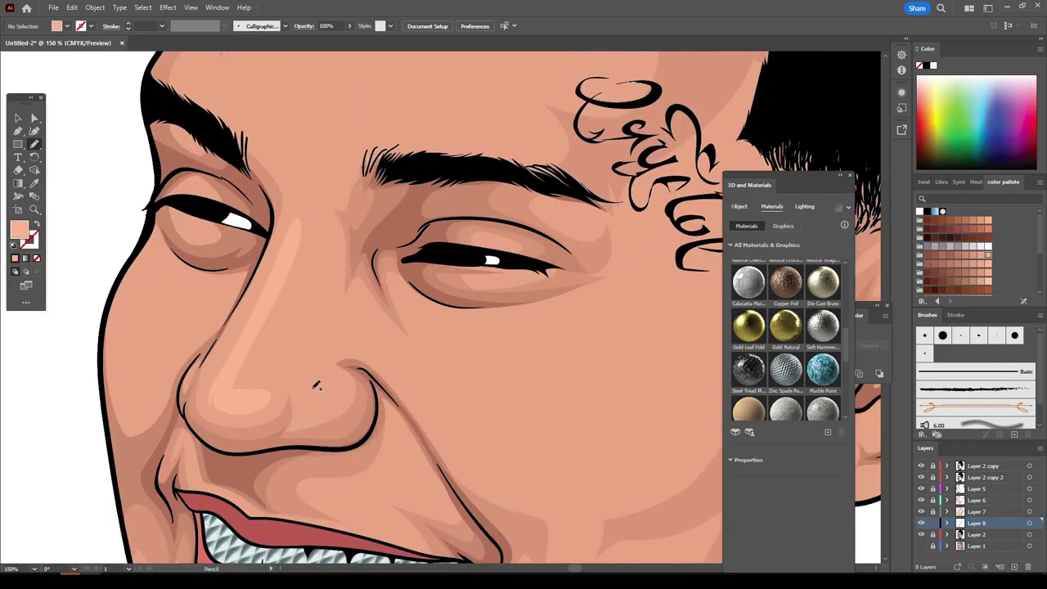
pyautogui.scroll(4, 437, 314)
pyautogui.moveTo(460, 267)
pyautogui.mouseDown()
pyautogui.moveTo(393, 167)
pyautogui.moveTo(401, 308)
pyautogui.mouseUp()
pyautogui.moveTo(279, 299); pyautogui.dragTo(280, 300)
# Step: Add a lighter highlight shape on the cheek and check it zoomed out
pyautogui.hotkey('ctrl', '0')
pyautogui.hotkey('ctrl', '1')
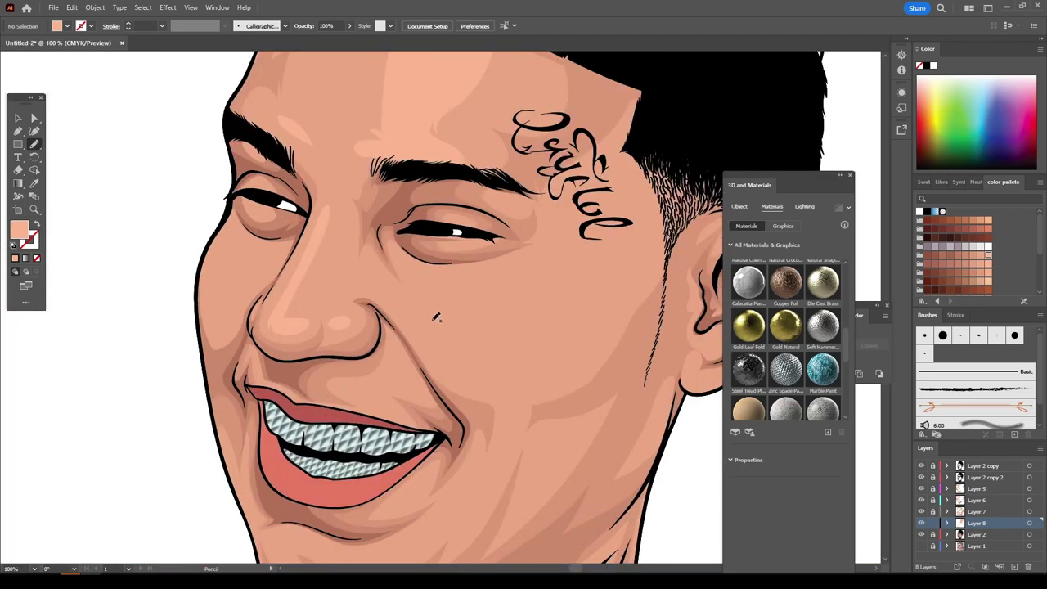
pyautogui.moveTo(501, 312); pyautogui.dragTo(496, 304)
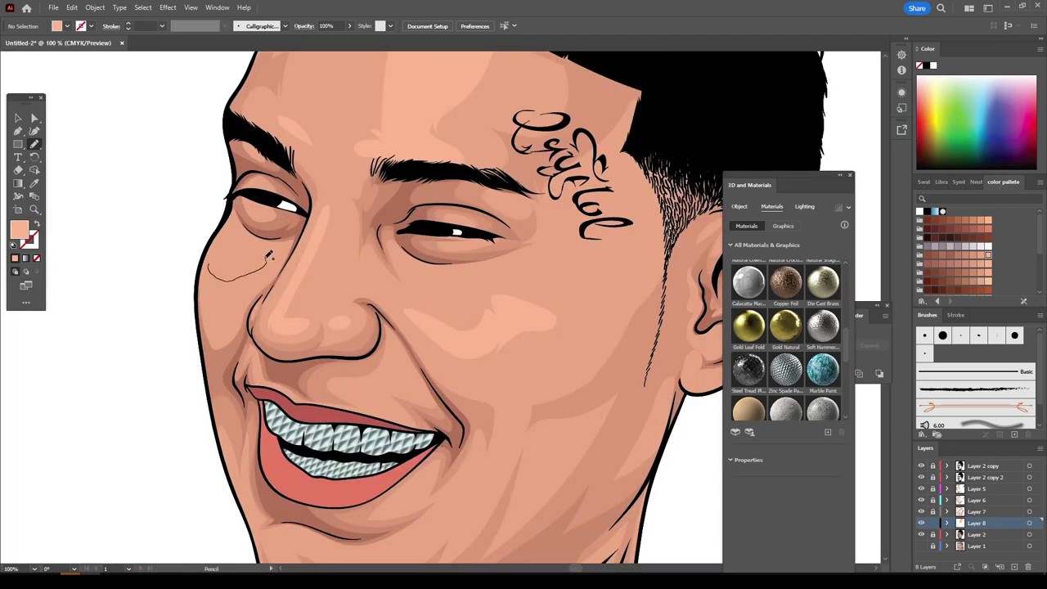
pyautogui.moveTo(268, 256); pyautogui.dragTo(245, 239)
pyautogui.hotkey('ctrl', '0')
pyautogui.hotkey('ctrl', '1')
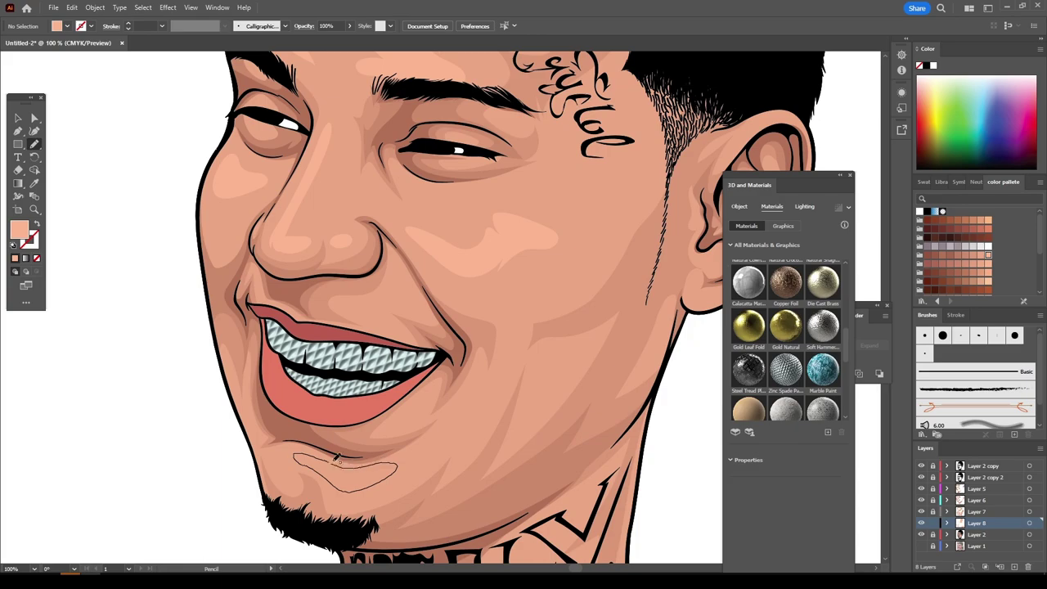
# Step: Draw a lighter highlight shape on the chin below the lower lip
pyautogui.moveTo(335, 458); pyautogui.dragTo(334, 457)
pyautogui.hotkey('ctrl', '0')
pyautogui.hotkey('ctrl', '+')
pyautogui.scroll(-2, 643, 499)
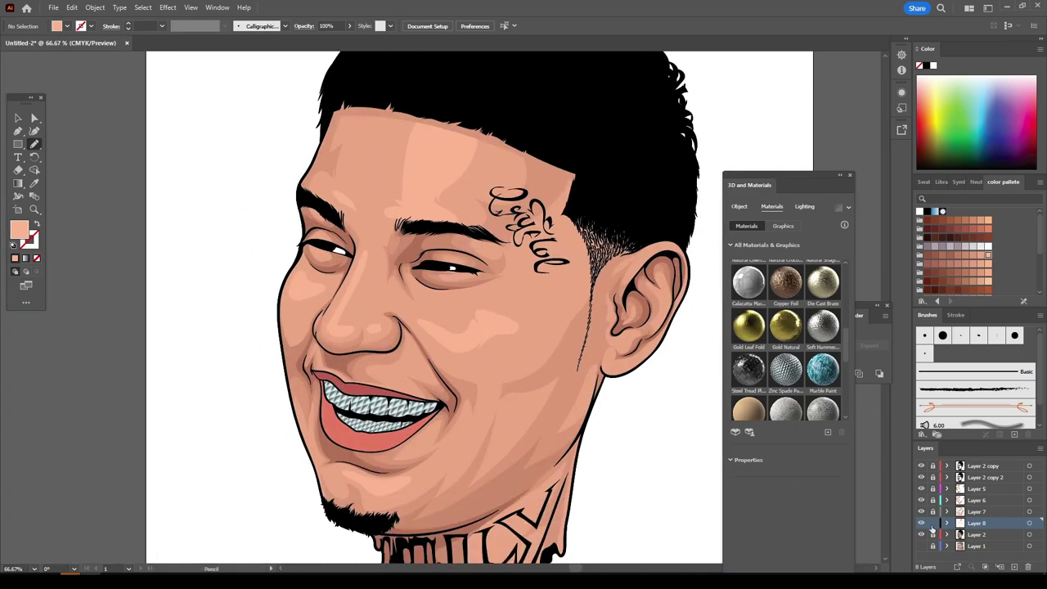
pyautogui.click(975, 488)
# Step: Target the new layer with a dark brown colour and shadow the mouth crease
pyautogui.click(1014, 566)
pyautogui.click(927, 254)
pyautogui.hotkey('ctrl', '0')
pyautogui.scroll(7, 563, 409)
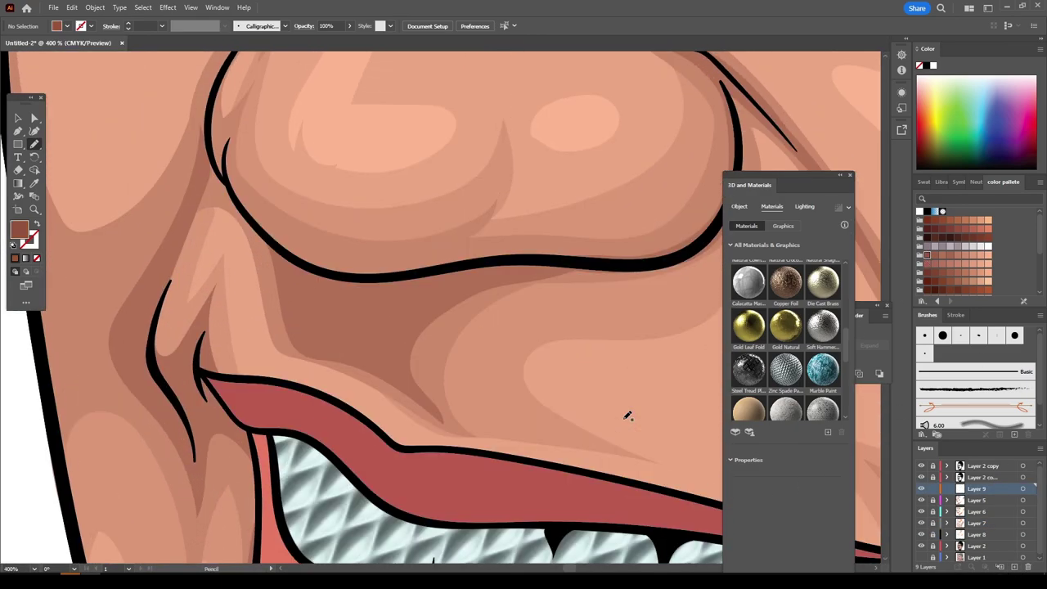
pyautogui.moveTo(506, 297); pyautogui.dragTo(266, 254)
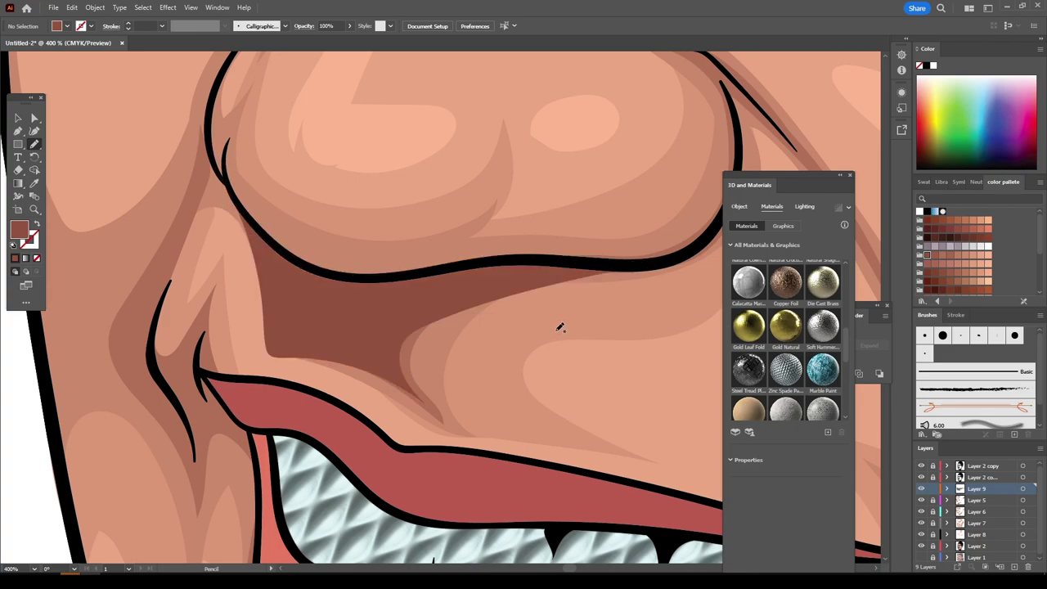
pyautogui.scroll(-3, 561, 327)
pyautogui.scroll(3, 347, 376)
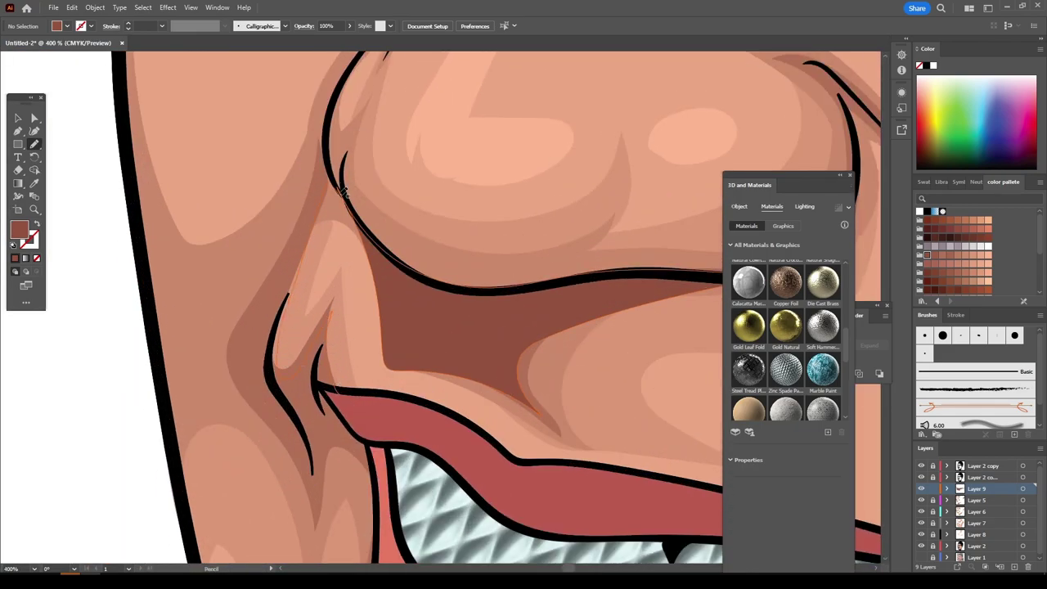
pyautogui.scroll(-5, 391, 464)
pyautogui.scroll(3, 645, 510)
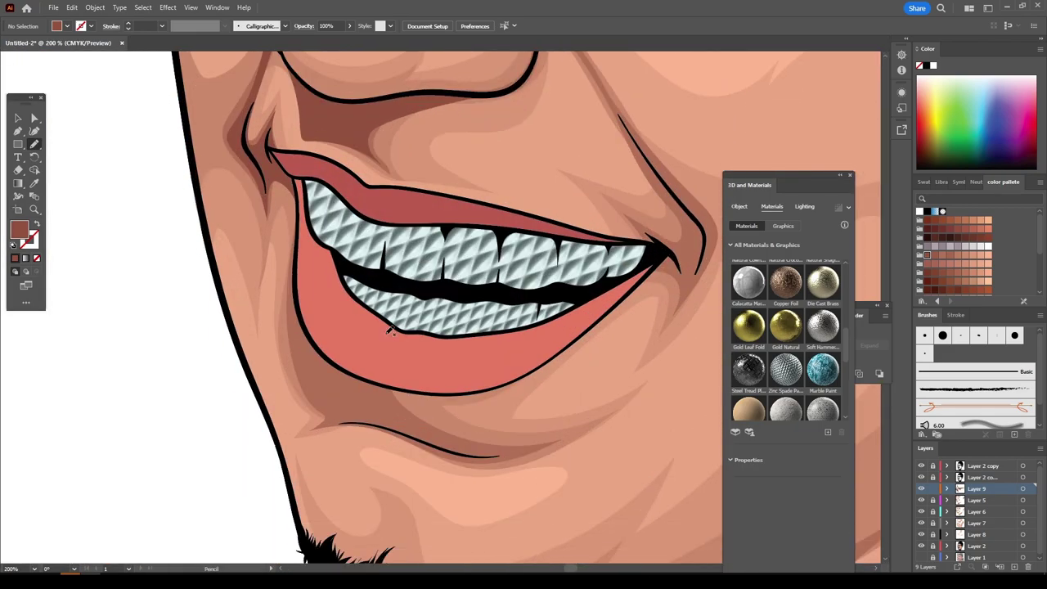
pyautogui.scroll(-4, 303, 177)
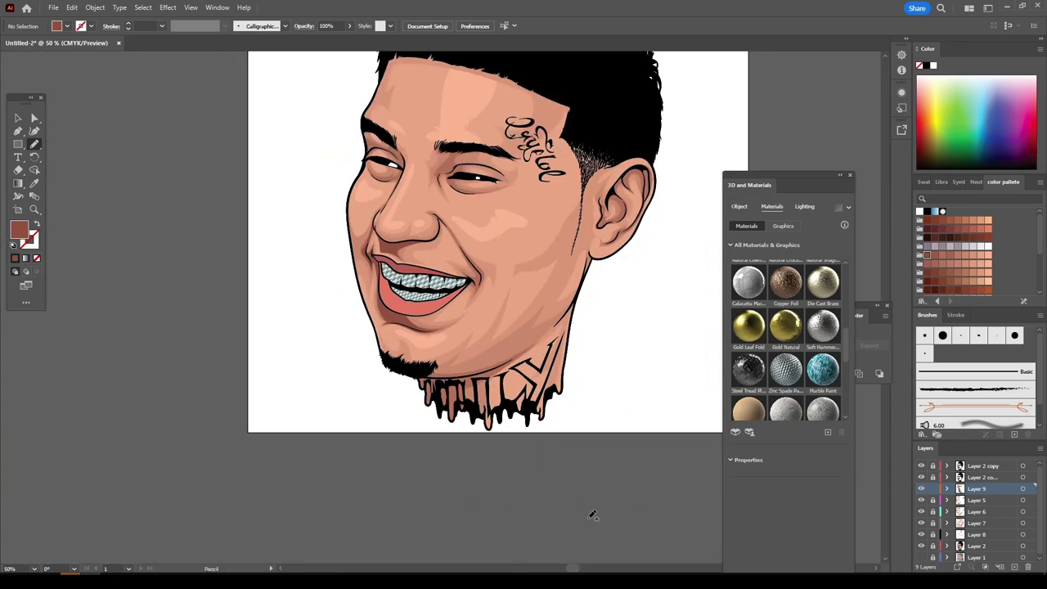
pyautogui.scroll(4, 589, 509)
# Step: Draw dark shadows beside the beard, below the chin and along the jaw
pyautogui.moveTo(389, 379); pyautogui.dragTo(351, 390)
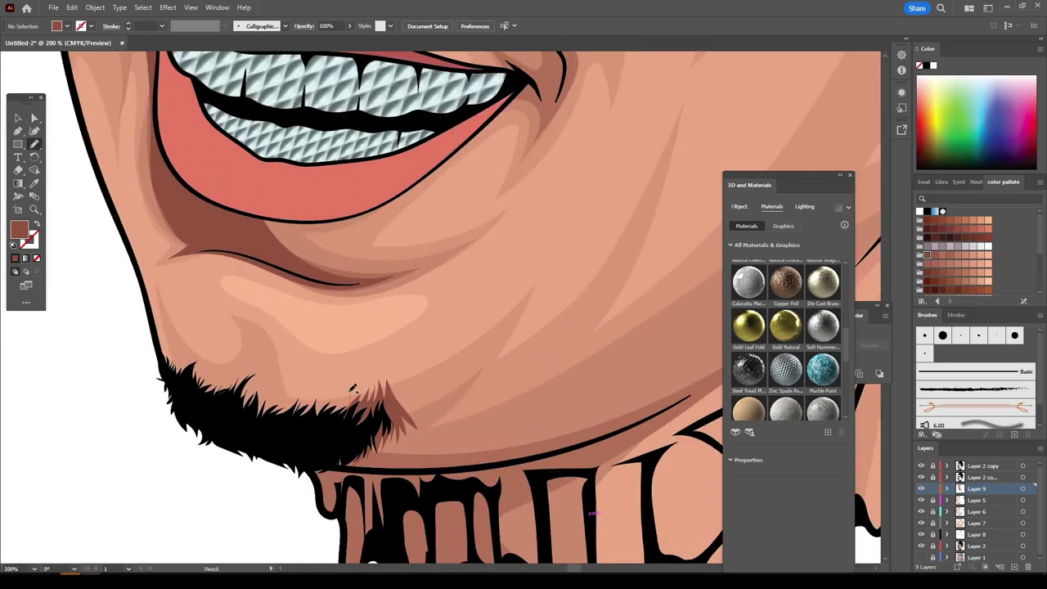
pyautogui.moveTo(189, 368); pyautogui.dragTo(174, 358)
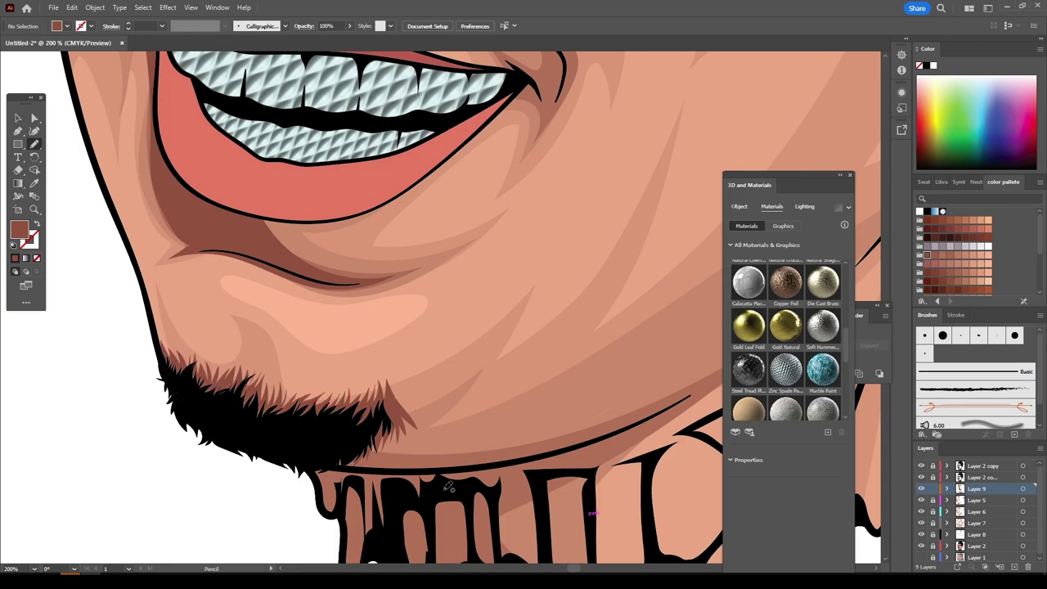
pyautogui.scroll(-4, 460, 430)
pyautogui.scroll(3, 173, 400)
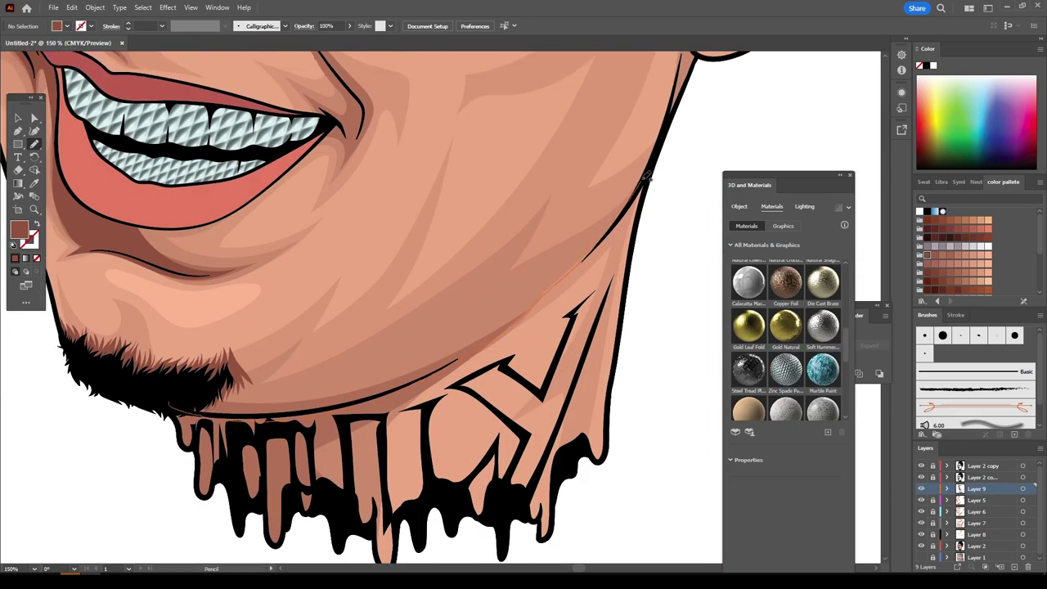
pyautogui.moveTo(190, 381); pyautogui.dragTo(186, 381)
pyautogui.scroll(-4, 407, 486)
pyautogui.scroll(5, 174, 264)
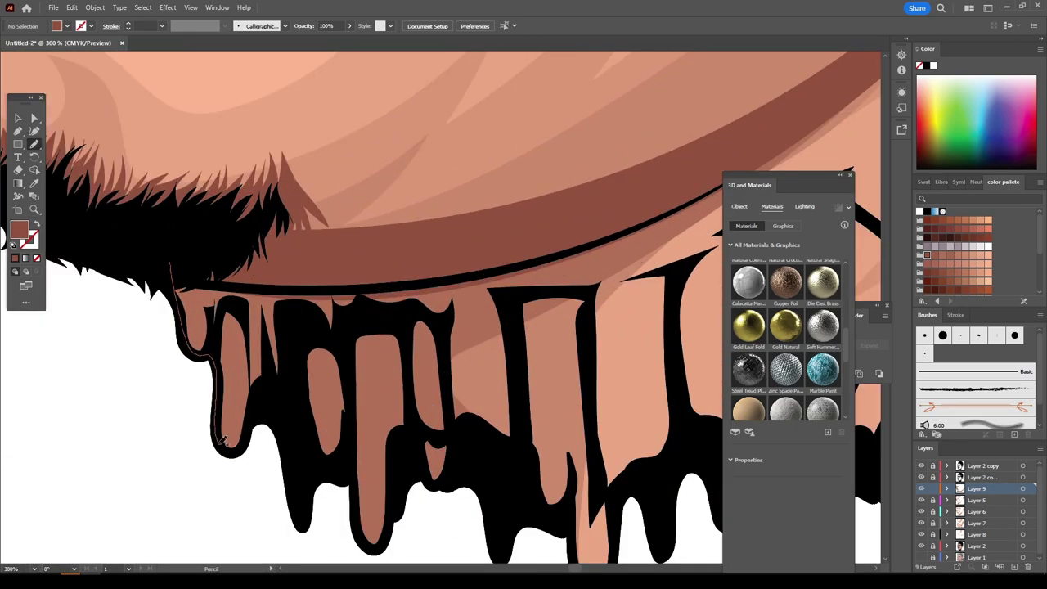
# Step: Trace shadows along the neck drips and down the side of the nose
pyautogui.moveTo(223, 442); pyautogui.dragTo(358, 522)
pyautogui.moveTo(452, 474); pyautogui.dragTo(458, 470)
pyautogui.scroll(-4, 452, 475)
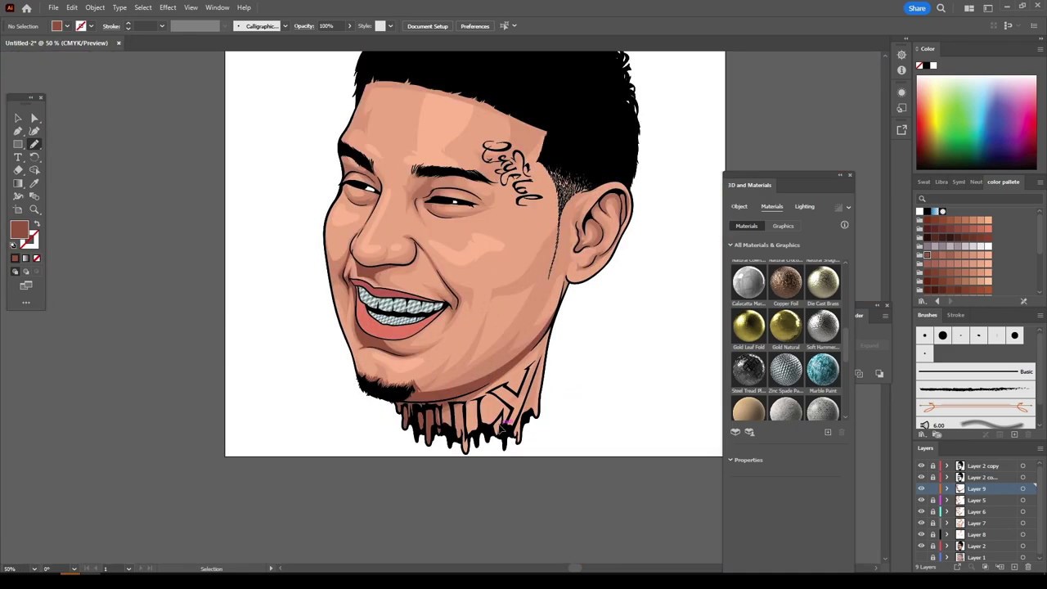
pyautogui.scroll(5, 507, 213)
pyautogui.scroll(-1, 495, 401)
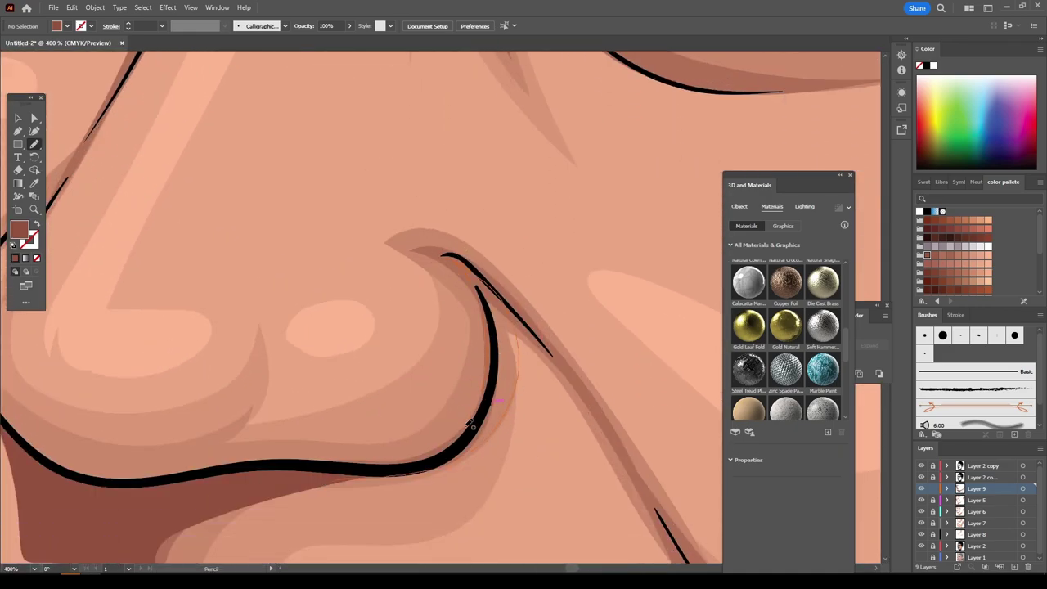
pyautogui.moveTo(472, 425); pyautogui.dragTo(384, 473)
pyautogui.scroll(-4, 626, 412)
pyautogui.scroll(4, 586, 390)
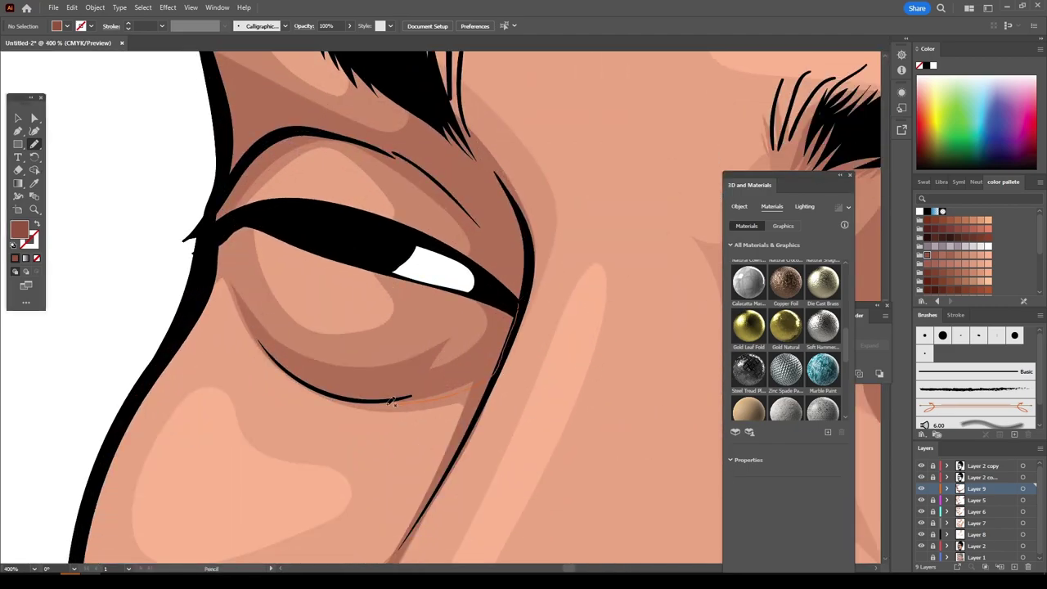
# Step: Shadow under the eye and around both eye sockets up through the brows
pyautogui.moveTo(476, 328); pyautogui.dragTo(478, 326)
pyautogui.scroll(3, 230, 331)
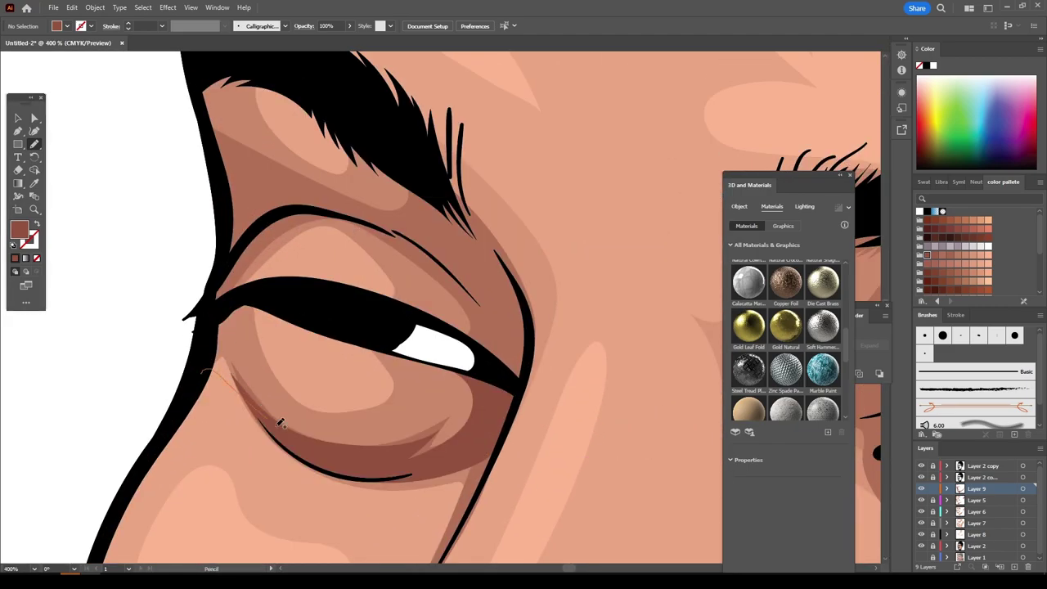
pyautogui.scroll(2, 270, 344)
pyautogui.moveTo(270, 352); pyautogui.dragTo(247, 121)
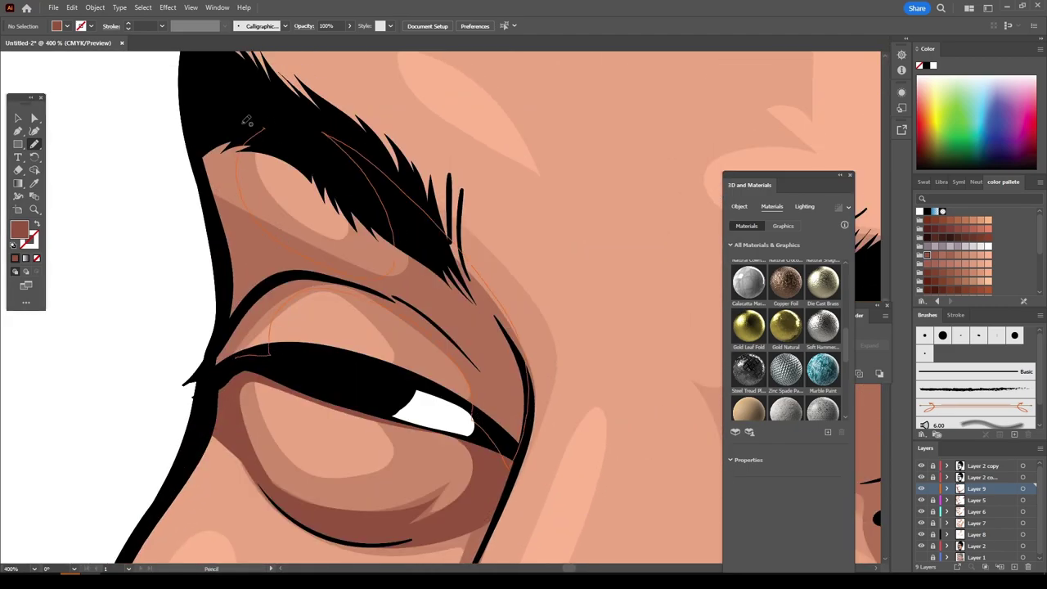
pyautogui.scroll(-4, 513, 516)
pyautogui.scroll(4, 513, 246)
pyautogui.moveTo(337, 298); pyautogui.dragTo(513, 238)
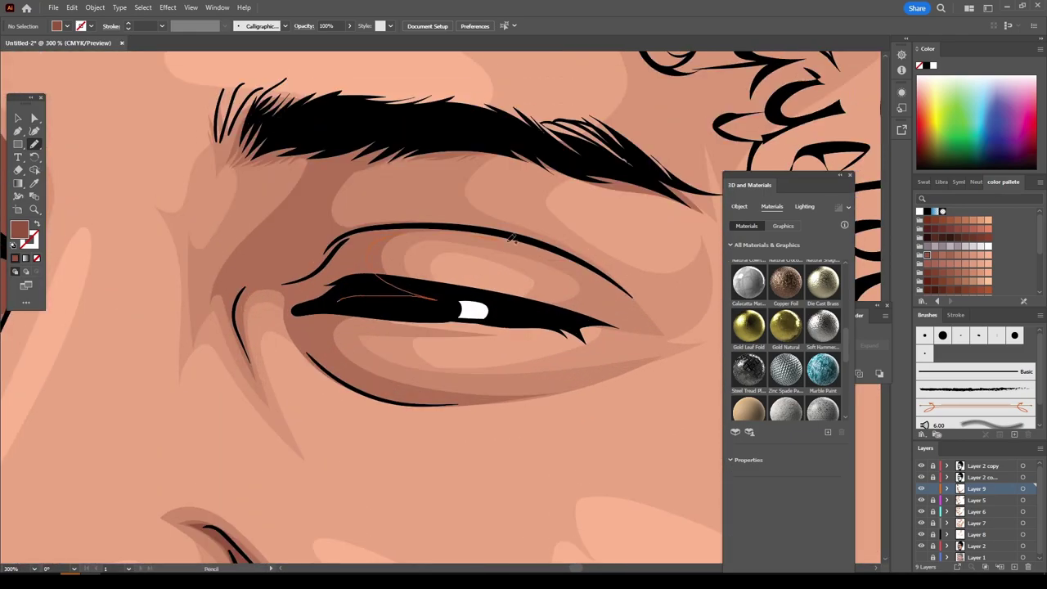
pyautogui.moveTo(426, 214); pyautogui.dragTo(305, 177)
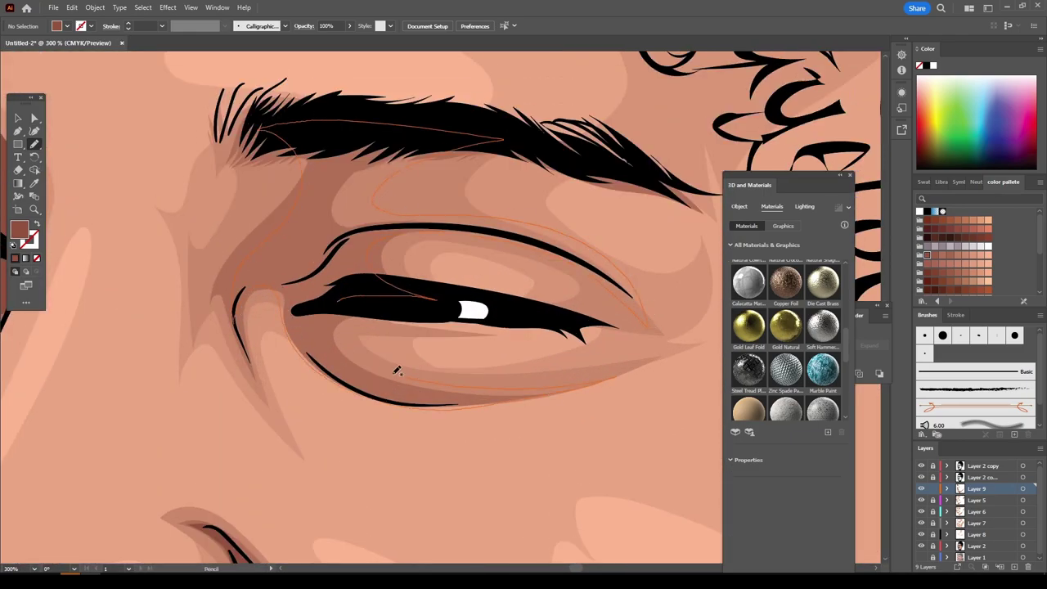
pyautogui.scroll(-5, 603, 402)
pyautogui.scroll(-2, 608, 393)
pyautogui.scroll(7, 608, 394)
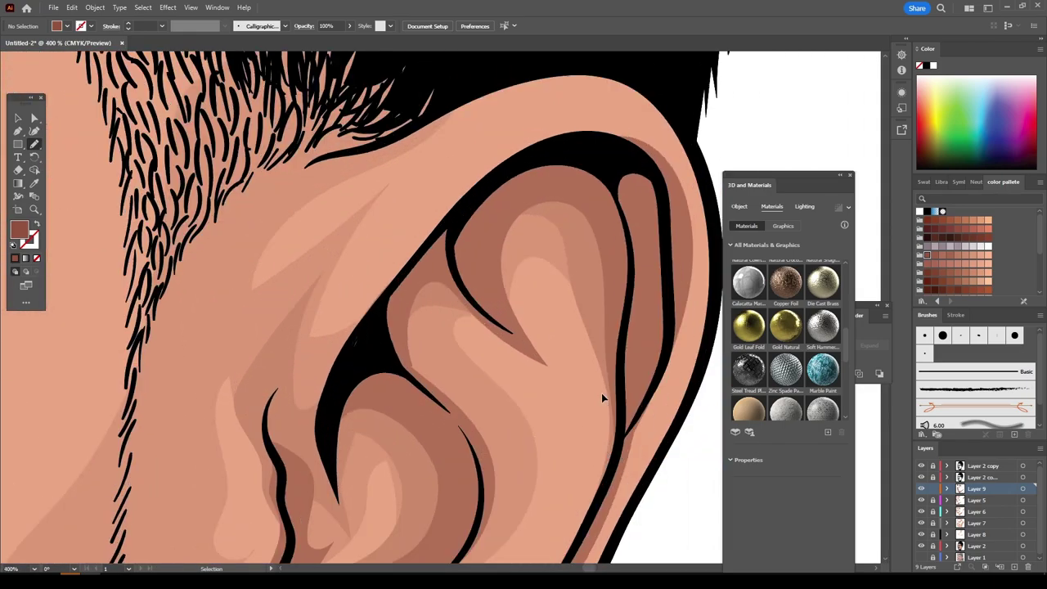
# Step: Add dark shadows curving across the ear and along the hairline
pyautogui.moveTo(333, 360); pyautogui.dragTo(466, 411)
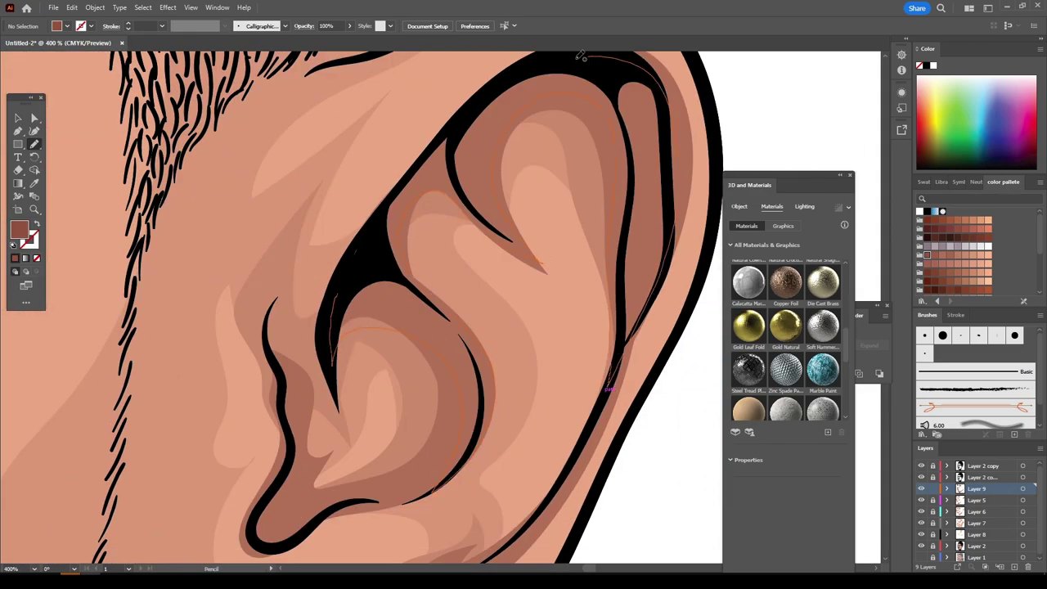
pyautogui.scroll(-4, 288, 432)
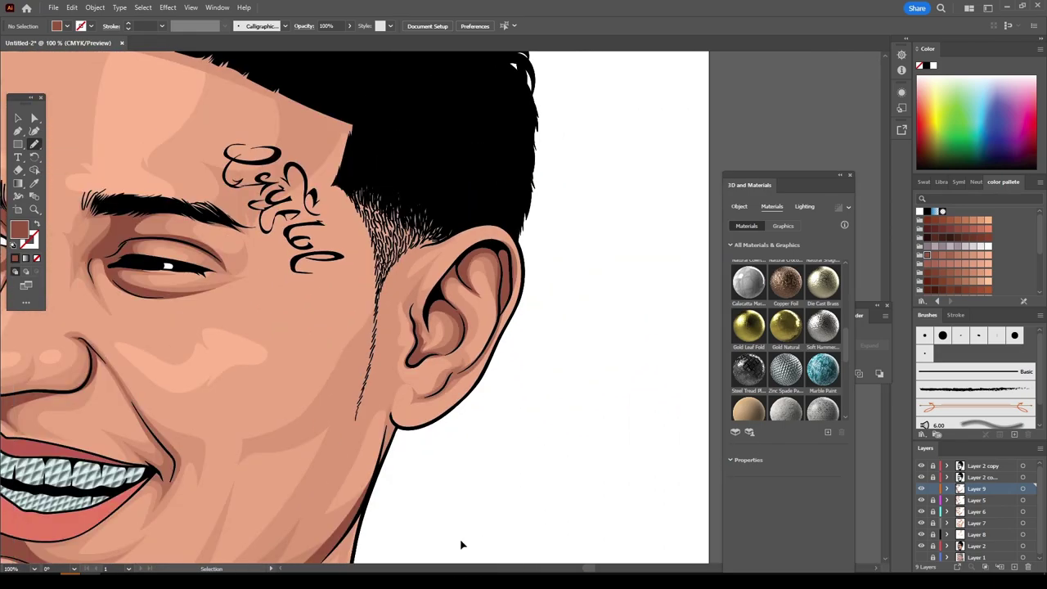
pyautogui.scroll(2, 461, 545)
pyautogui.moveTo(365, 214); pyautogui.dragTo(485, 234)
pyautogui.hscroll(3, 586, 304)
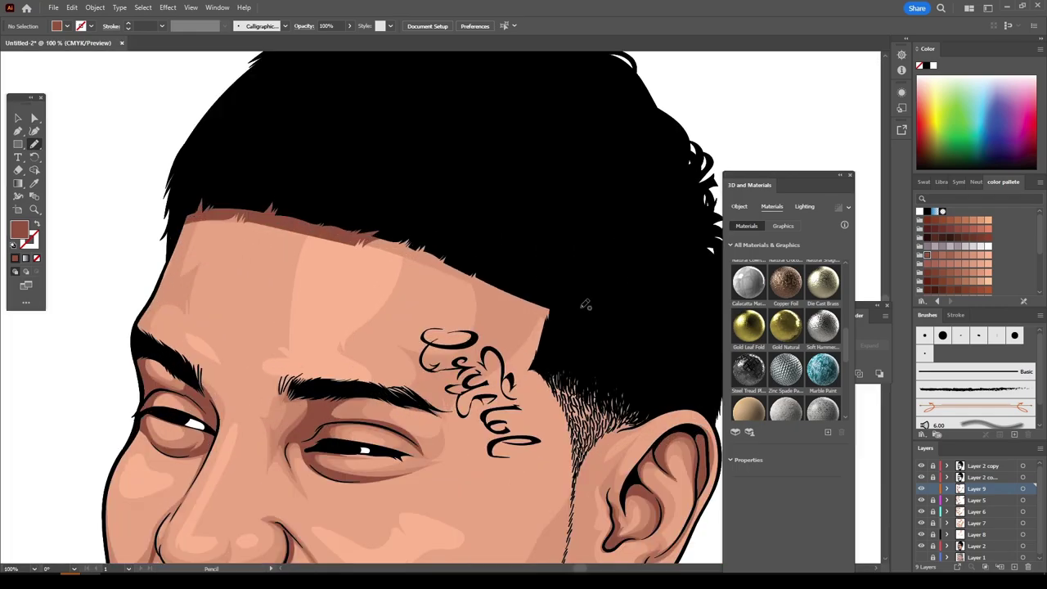
pyautogui.scroll(-3, 504, 286)
pyautogui.scroll(1, 552, 385)
pyautogui.hotkey('ctrl', 'l')
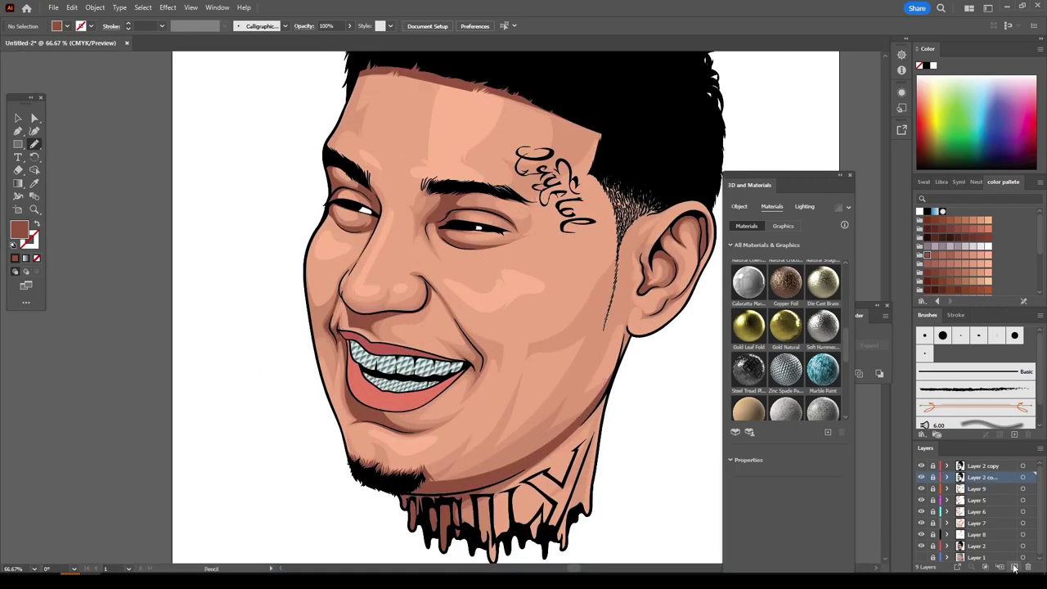
# Step: Set a dark red #7C3F3C fill and pencil a shading band along the upper lip
pyautogui.scroll(5, 641, 395)
pyautogui.doubleClick(18, 229)
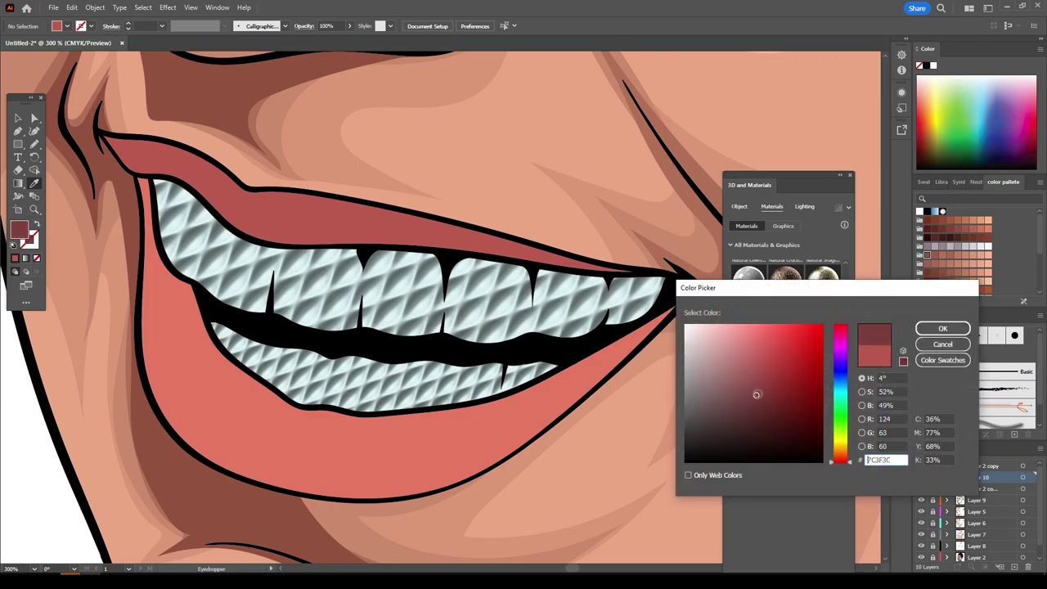
pyautogui.press('Escape')
pyautogui.press('i')
pyautogui.click(34, 145)
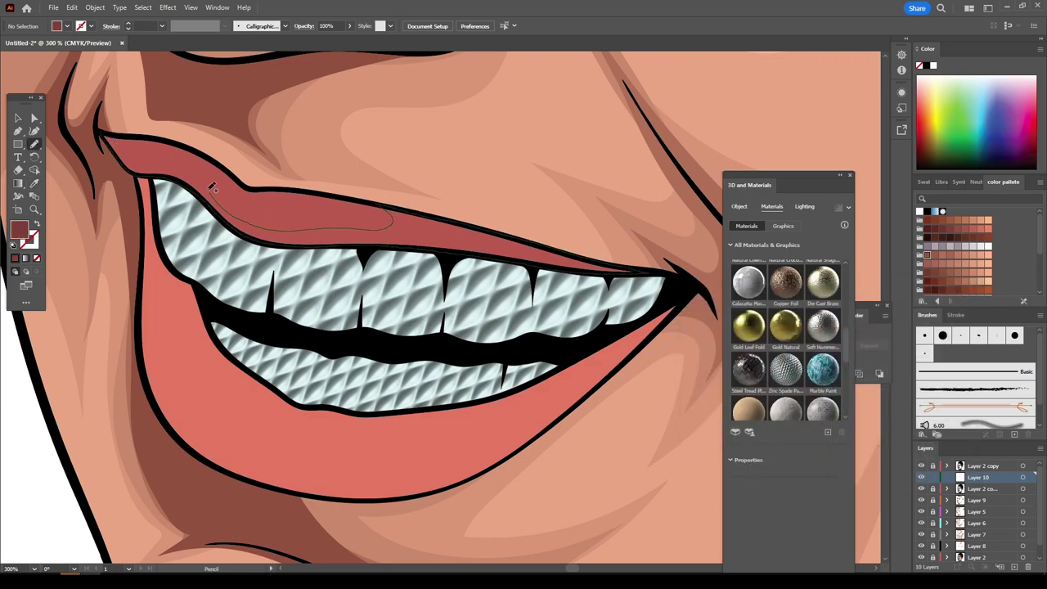
pyautogui.moveTo(105, 131); pyautogui.dragTo(101, 128)
pyautogui.hotkey('shift', 'e')
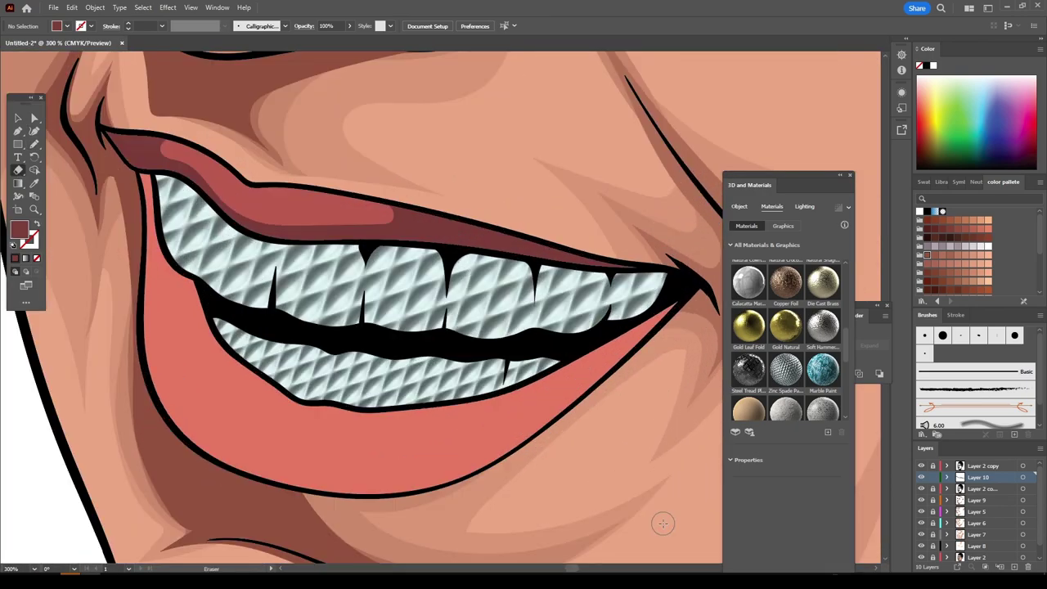
# Step: Sample the lip red as #BF5E4F and pencil shadows along both sides of the lower lip
pyautogui.press('i')
pyautogui.click(458, 430)
pyautogui.doubleClick(18, 229)
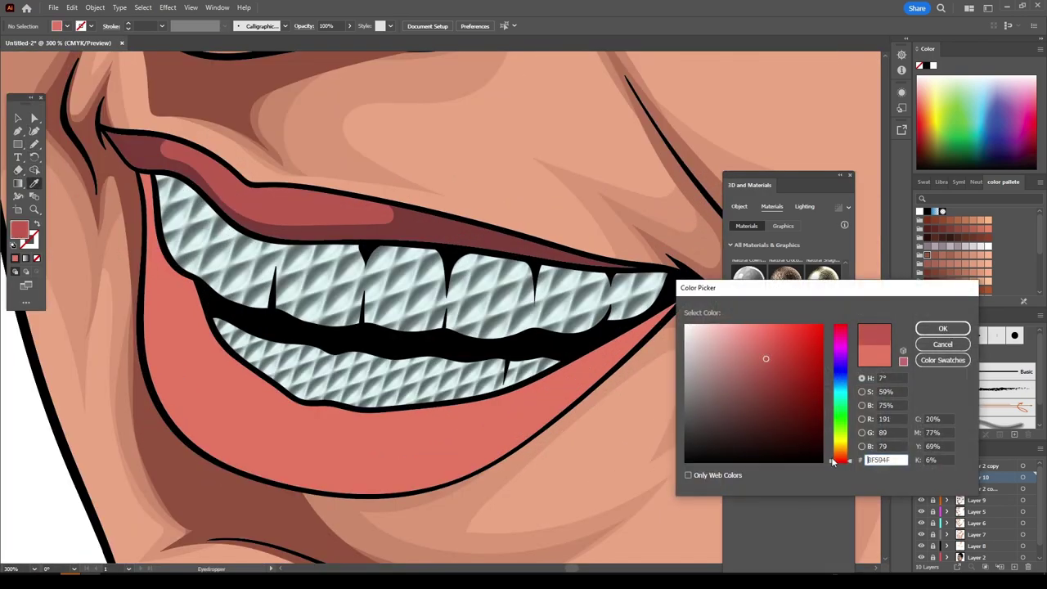
pyautogui.press('Return')
pyautogui.press('n')
pyautogui.moveTo(327, 488); pyautogui.dragTo(688, 301)
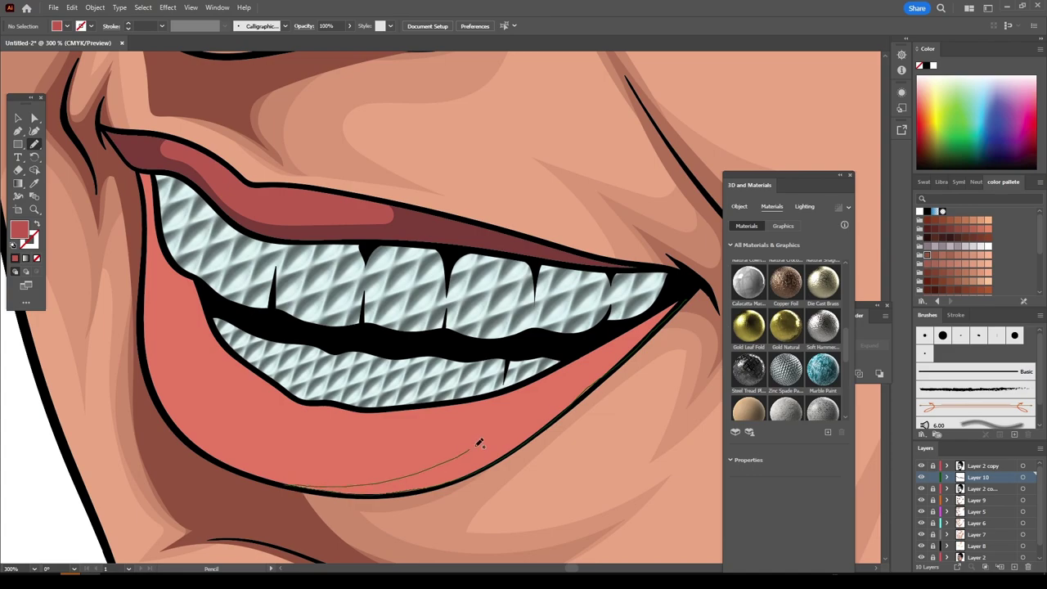
pyautogui.moveTo(335, 488); pyautogui.dragTo(219, 348)
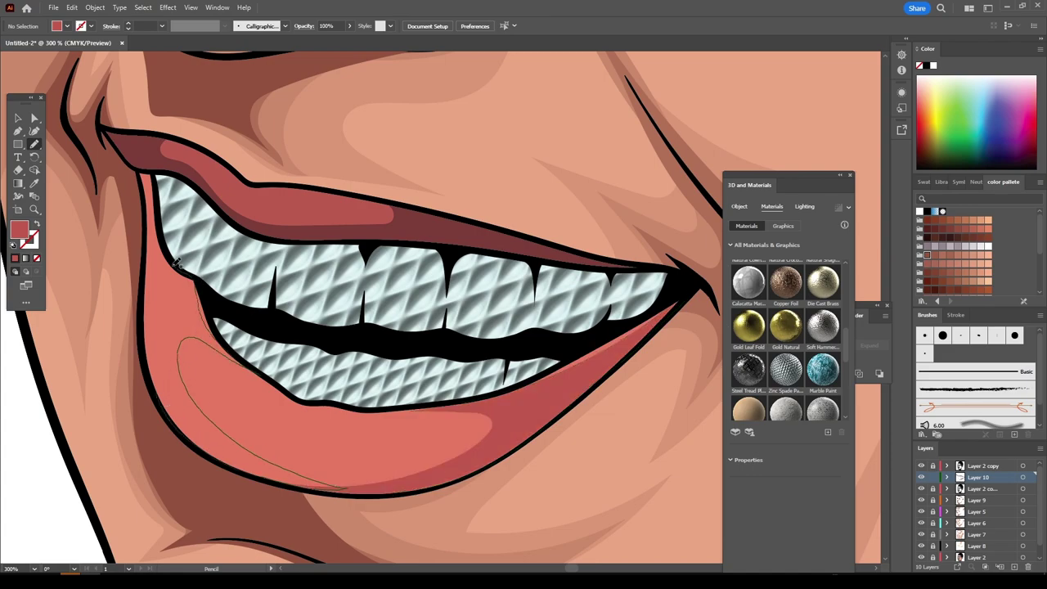
pyautogui.moveTo(154, 387); pyautogui.dragTo(163, 409)
# Step: Zoom out to review the lip shading and add a new layer
pyautogui.hotkey('ctrl', '0')
pyautogui.hotkey('ctrl', '+')
pyautogui.hotkey('ctrl', '+')
pyautogui.hotkey('ctrl', '+')
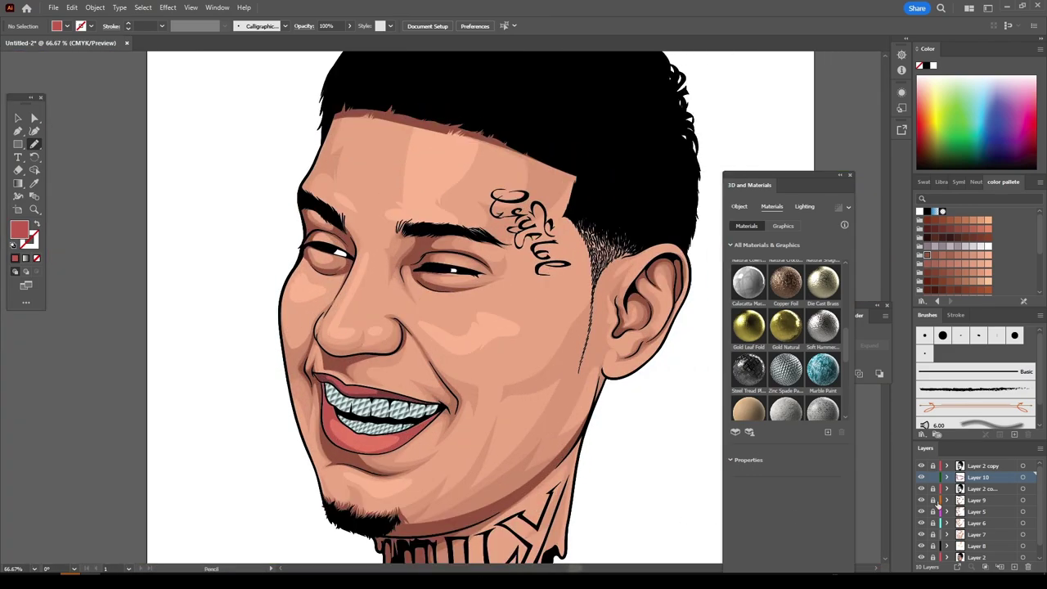
pyautogui.hotkey('ctrl', 'l')
pyautogui.hotkey('ctrl', '+')
pyautogui.hotkey('ctrl', '+')
pyautogui.hotkey('ctrl', '+')
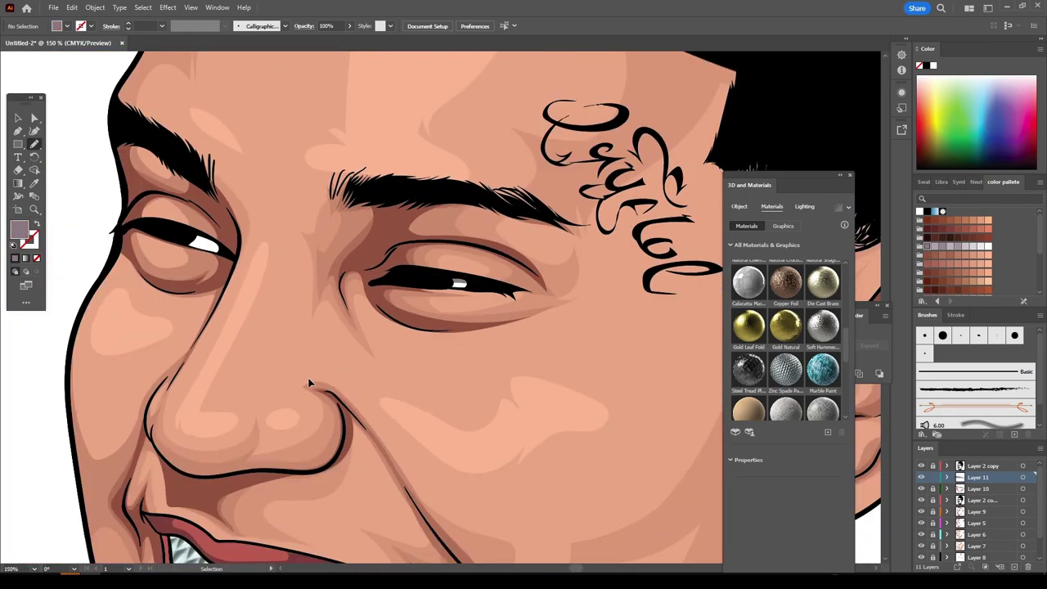
# Step: Zoom in on the mouth and set the fill colour to dark purple #5E4957
pyautogui.hotkey('ctrl', '+')
pyautogui.hotkey('ctrl', '-')
pyautogui.hotkey('ctrl', '-')
pyautogui.scroll(5, 467, 316)
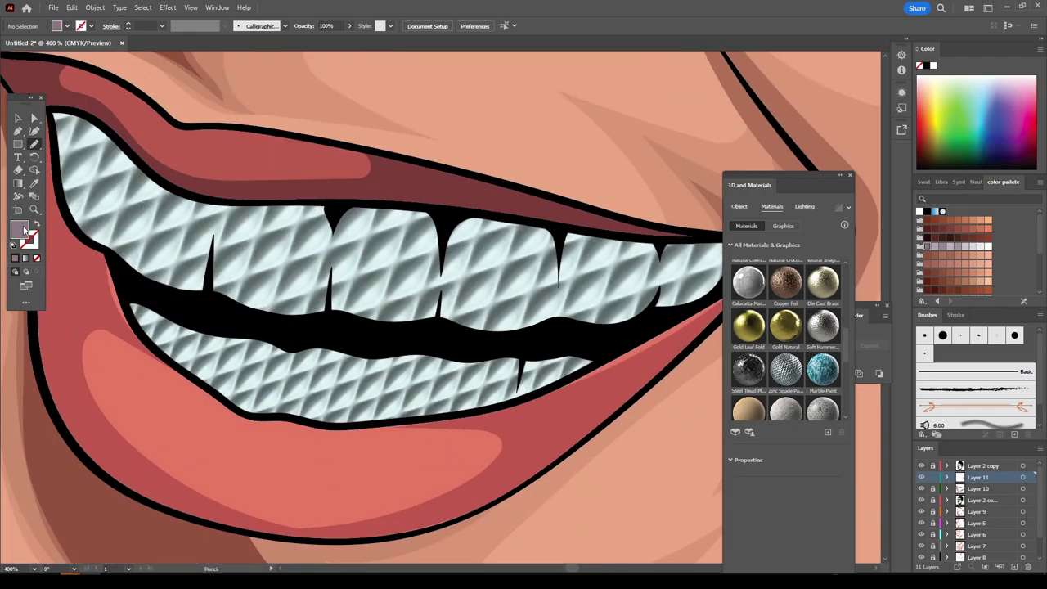
pyautogui.doubleClick(19, 229)
pyautogui.click(714, 411)
pyautogui.press('Return')
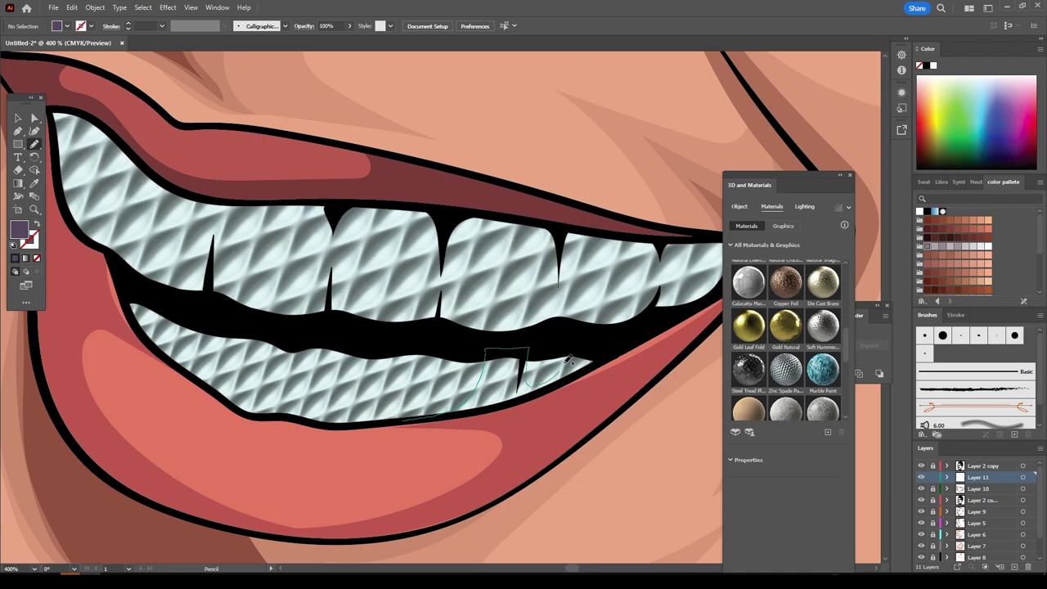
# Step: Draw dark purple Pencil shadow shapes along the lower teeth
pyautogui.moveTo(571, 360); pyautogui.dragTo(451, 457)
pyautogui.scroll(-3, 451, 458)
pyautogui.scroll(3, 568, 439)
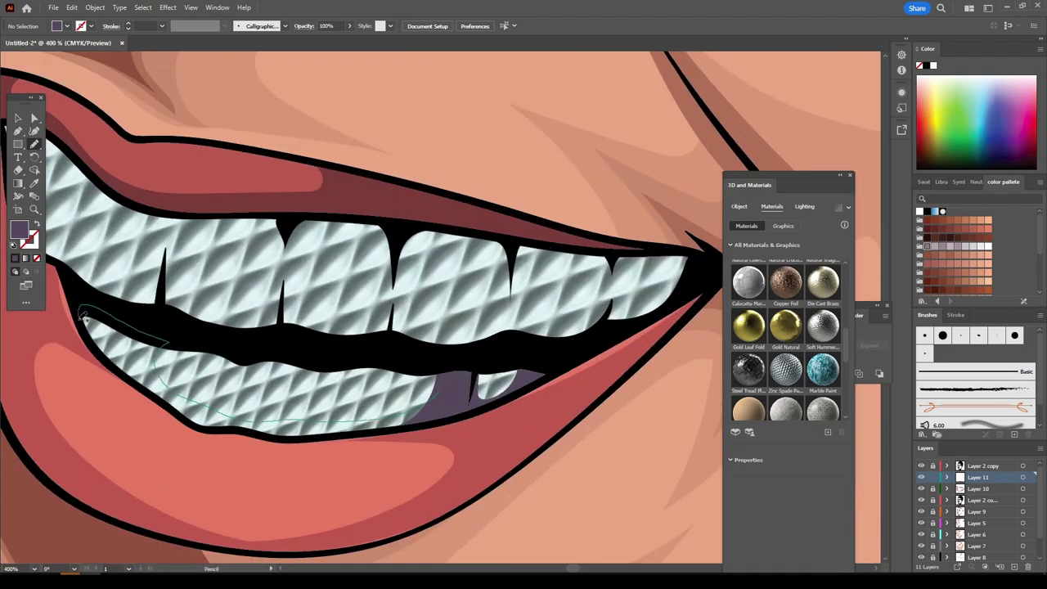
pyautogui.moveTo(237, 427); pyautogui.dragTo(368, 429)
pyautogui.scroll(2, 600, 368)
# Step: Draw a closed shadow shape along the upper teeth gumline, plus one more teeth shadow
pyautogui.moveTo(550, 388); pyautogui.dragTo(472, 354)
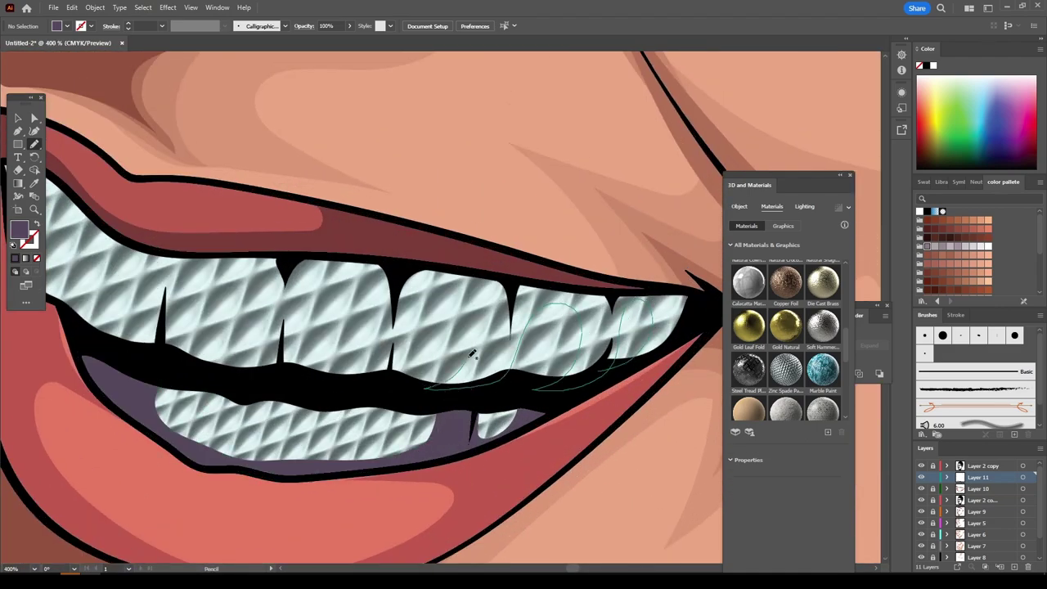
pyautogui.moveTo(382, 265); pyautogui.dragTo(687, 288)
pyautogui.scroll(-3, 678, 474)
pyautogui.scroll(-2, 627, 434)
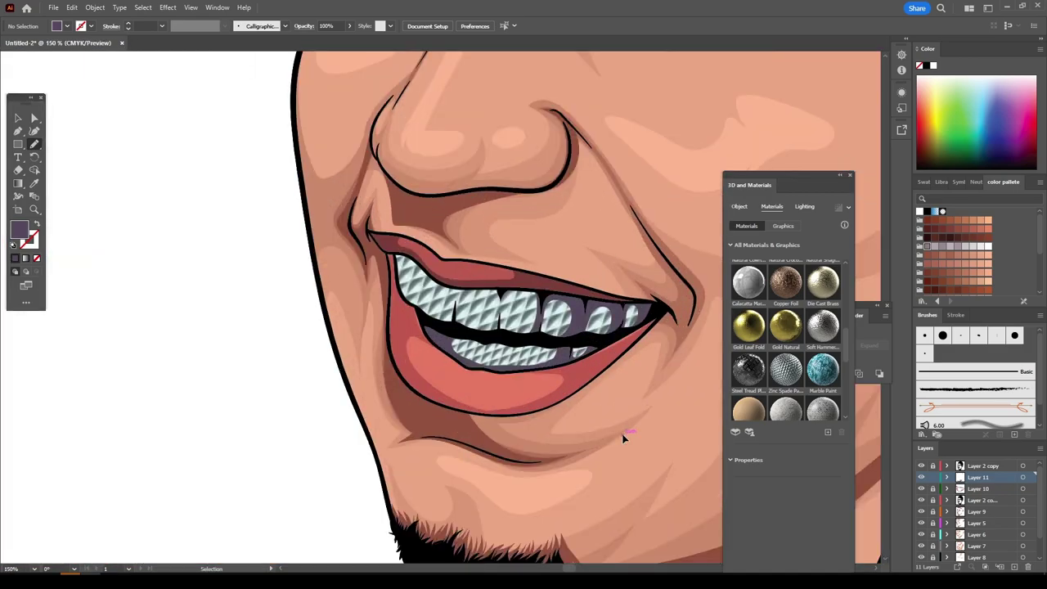
pyautogui.scroll(5, 626, 434)
pyautogui.moveTo(520, 435); pyautogui.dragTo(618, 428)
pyautogui.scroll(-2, 744, 540)
pyautogui.scroll(-3, 777, 548)
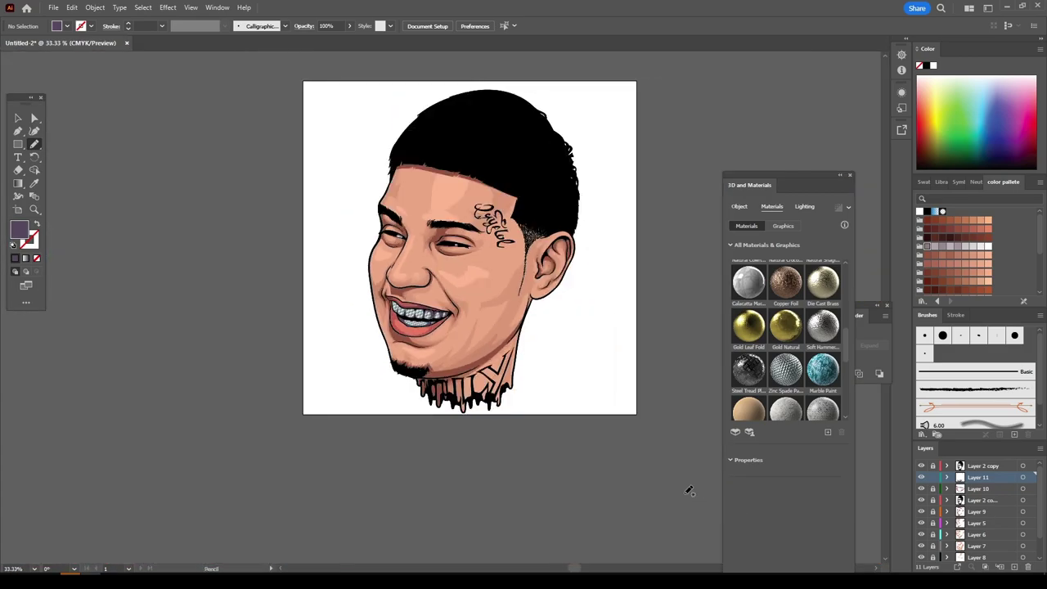
# Step: On a new layer, apply a grey gradient with an adjusted middle colour stop
pyautogui.click(1014, 567)
pyautogui.click(924, 182)
pyautogui.click(1028, 233)
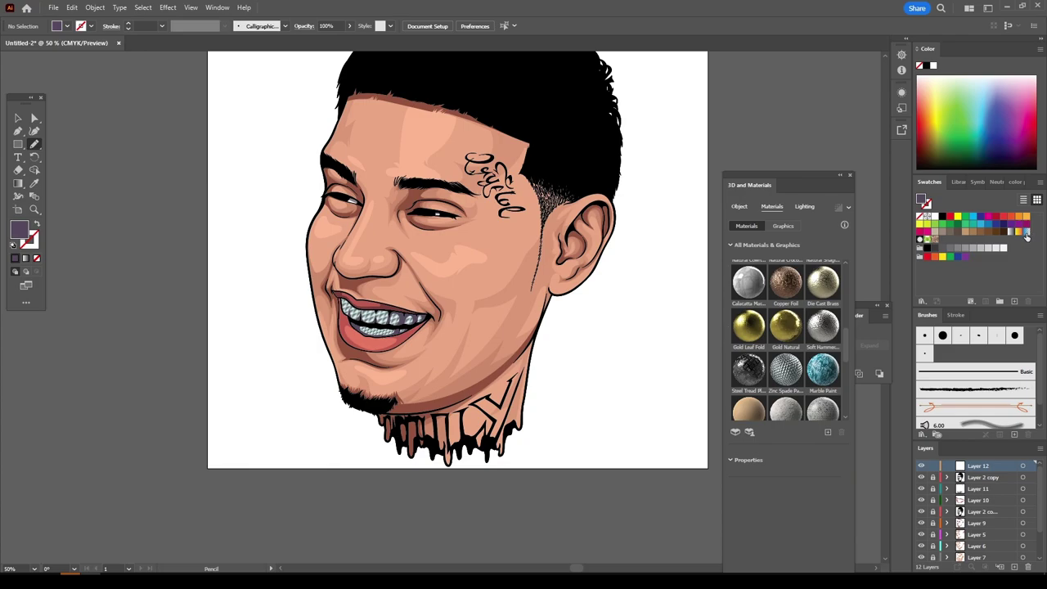
pyautogui.click(849, 175)
pyautogui.click(821, 400)
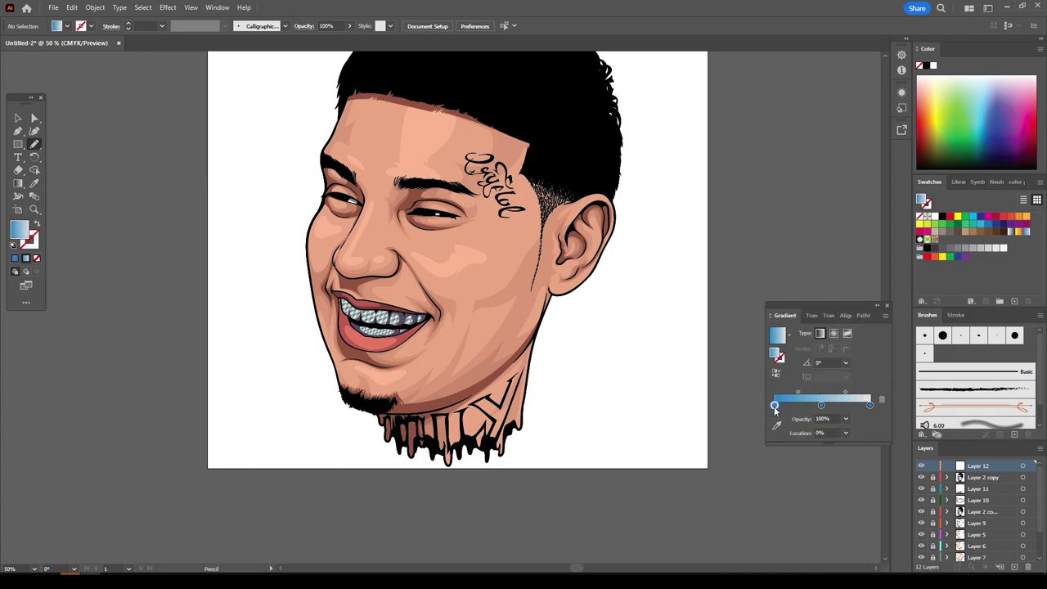
pyautogui.doubleClick(821, 404)
pyautogui.moveTo(806, 447); pyautogui.dragTo(789, 446)
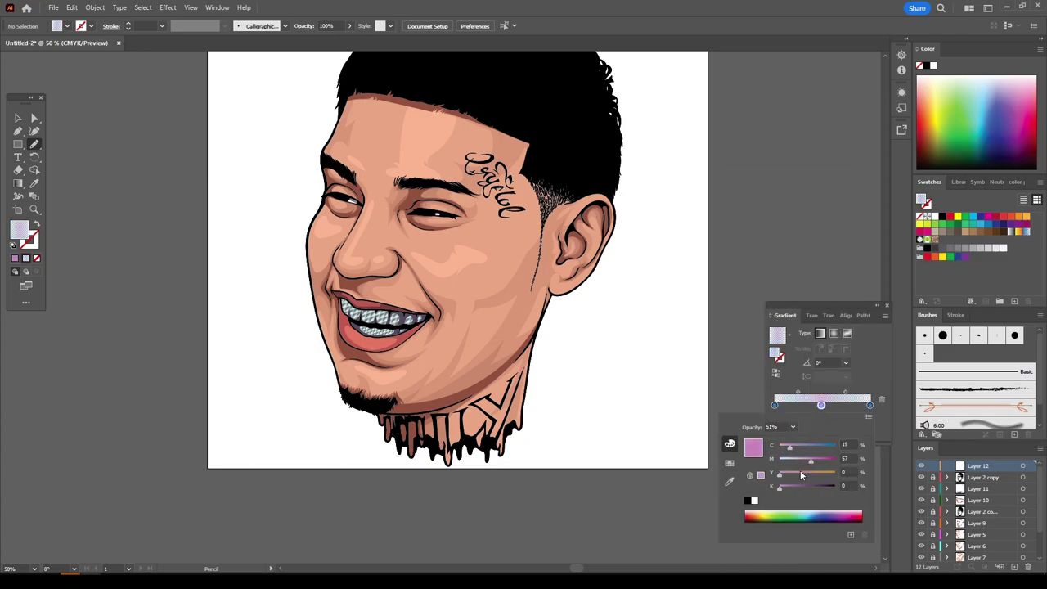
pyautogui.click(805, 473)
pyautogui.click(820, 486)
pyautogui.moveTo(809, 486); pyautogui.dragTo(801, 488)
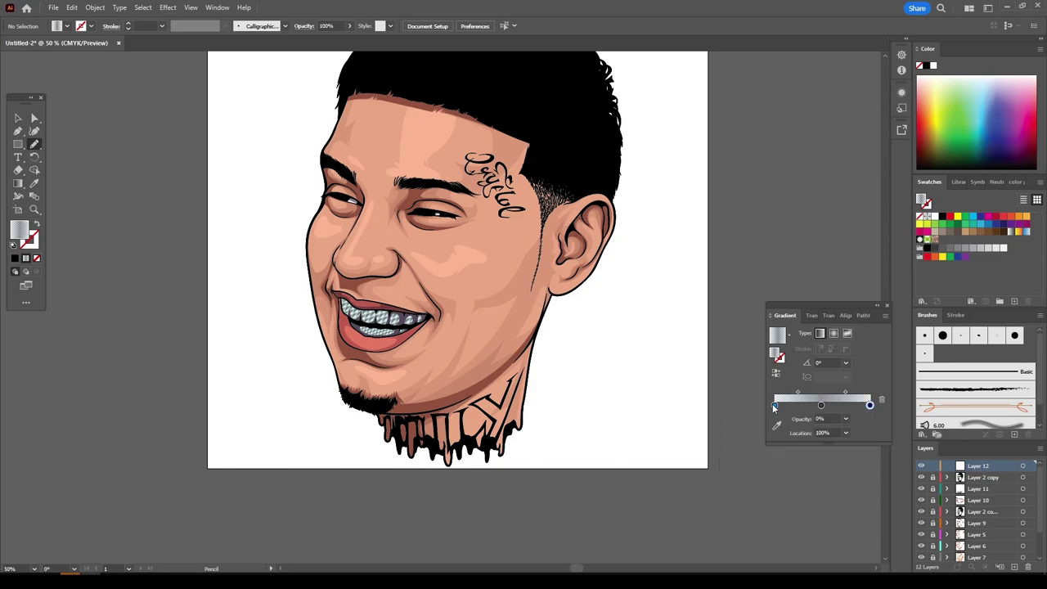
pyautogui.press('b')
# Step: Move the grey gradient to the stroke and paint thin Paintbrush shine strokes across the hair top
pyautogui.hotkey('shift', 'x')
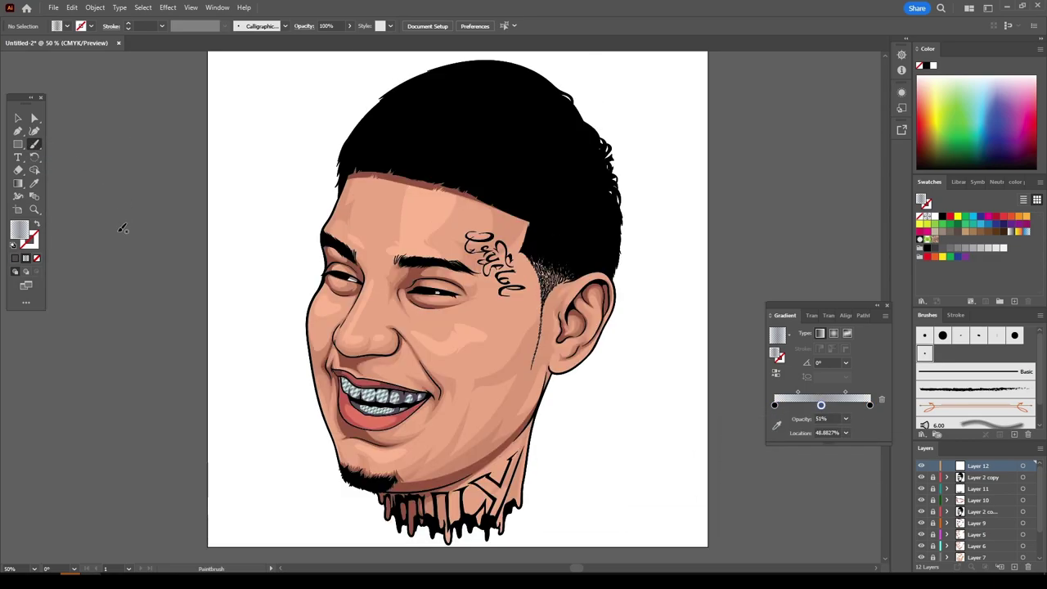
pyautogui.hotkey('ctrl', '=')
pyautogui.scroll(2, 491, 287)
pyautogui.moveTo(539, 274); pyautogui.dragTo(462, 295)
pyautogui.moveTo(489, 250); pyautogui.dragTo(391, 281)
pyautogui.moveTo(490, 219); pyautogui.dragTo(386, 266)
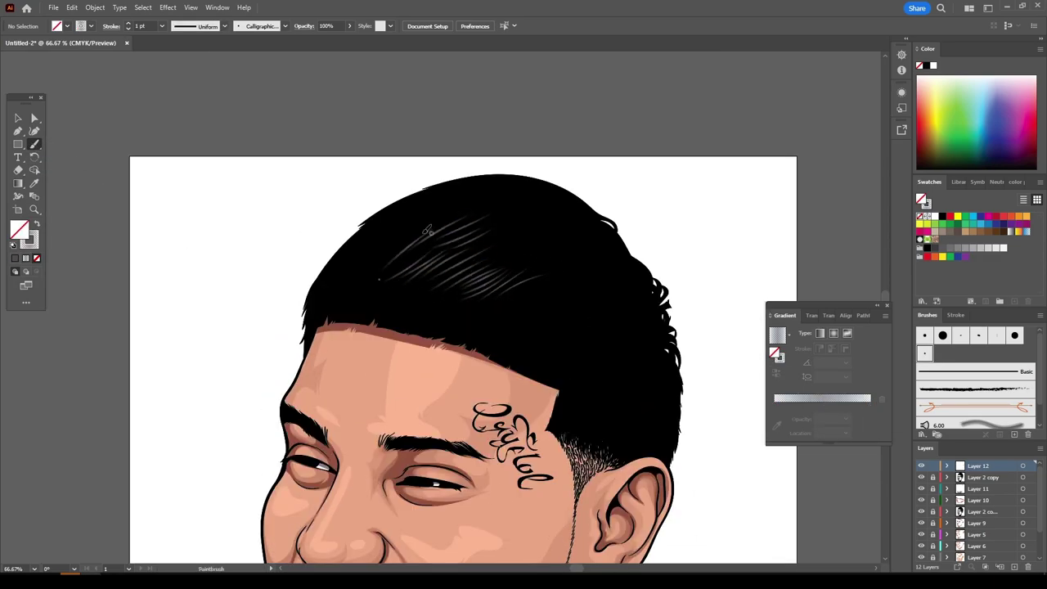
pyautogui.moveTo(442, 201)
pyautogui.mouseDown()
pyautogui.moveTo(339, 270)
pyautogui.moveTo(392, 229)
pyautogui.mouseUp()
# Step: Add more thin shine strokes on the right side and across the hair
pyautogui.scroll(-1, 365, 278)
pyautogui.scroll(1, 543, 327)
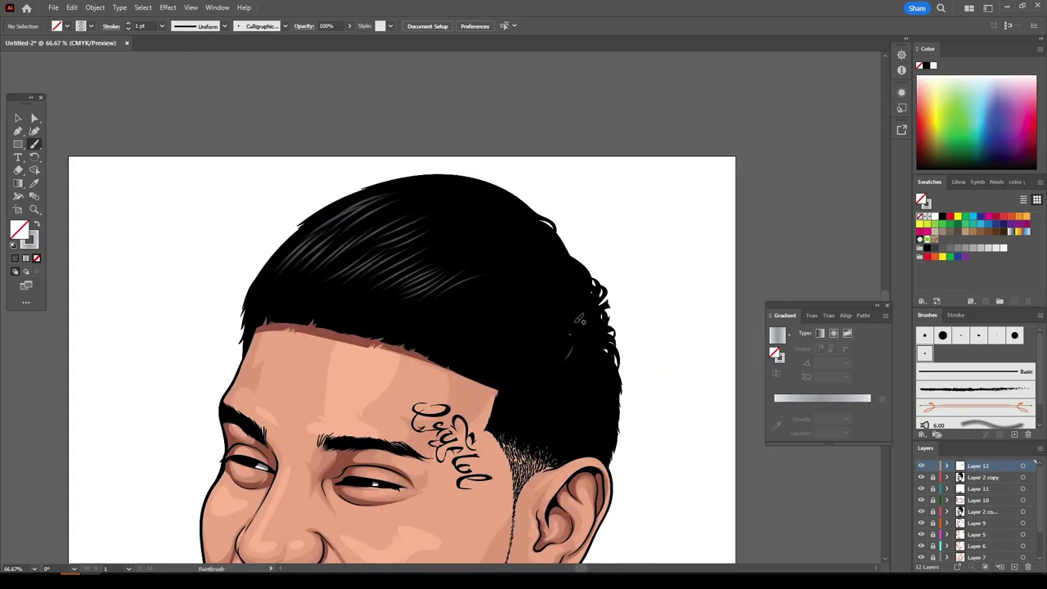
pyautogui.moveTo(576, 315); pyautogui.dragTo(523, 360)
pyautogui.moveTo(544, 319); pyautogui.dragTo(455, 326)
pyautogui.moveTo(385, 311); pyautogui.dragTo(327, 279)
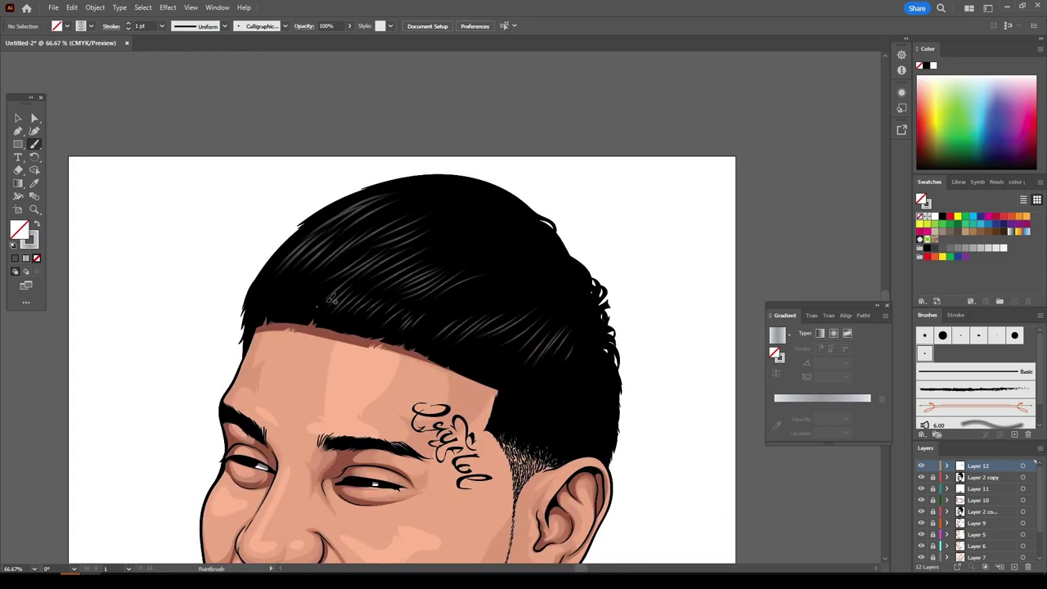
pyautogui.moveTo(363, 250); pyautogui.dragTo(287, 299)
pyautogui.moveTo(556, 242); pyautogui.dragTo(425, 211)
# Step: Review the hair shine zoomed out and add a new layer for the sparkles
pyautogui.hotkey('ctrl', '-')
pyautogui.hotkey('ctrl', '+')
pyautogui.hotkey('ctrl', '+')
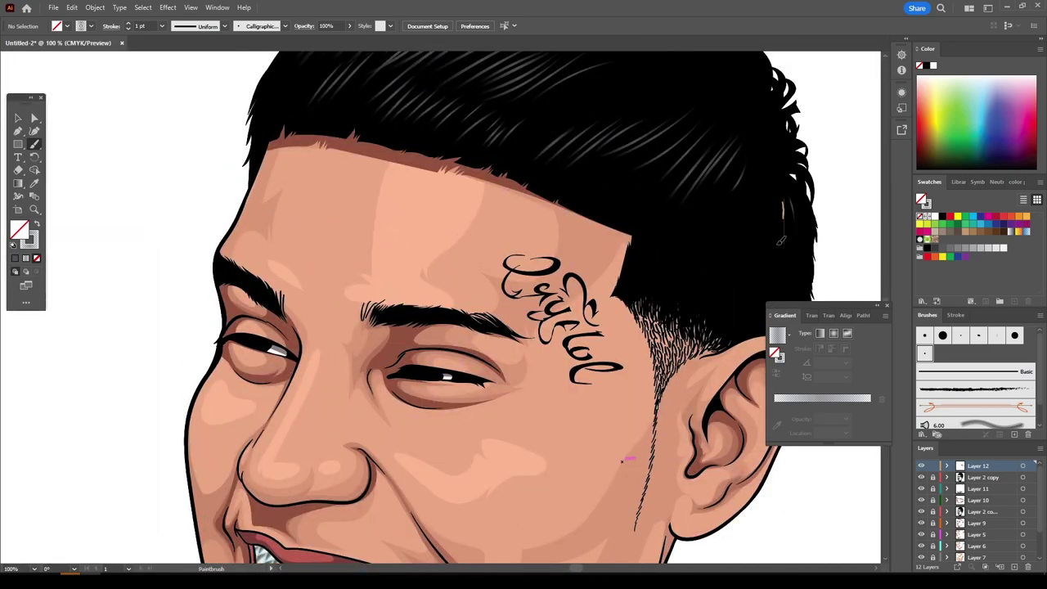
pyautogui.hotkey('ctrl', '-')
pyautogui.hotkey('ctrl', '-')
pyautogui.hotkey('ctrl', '-')
pyautogui.hotkey('ctrl', '+')
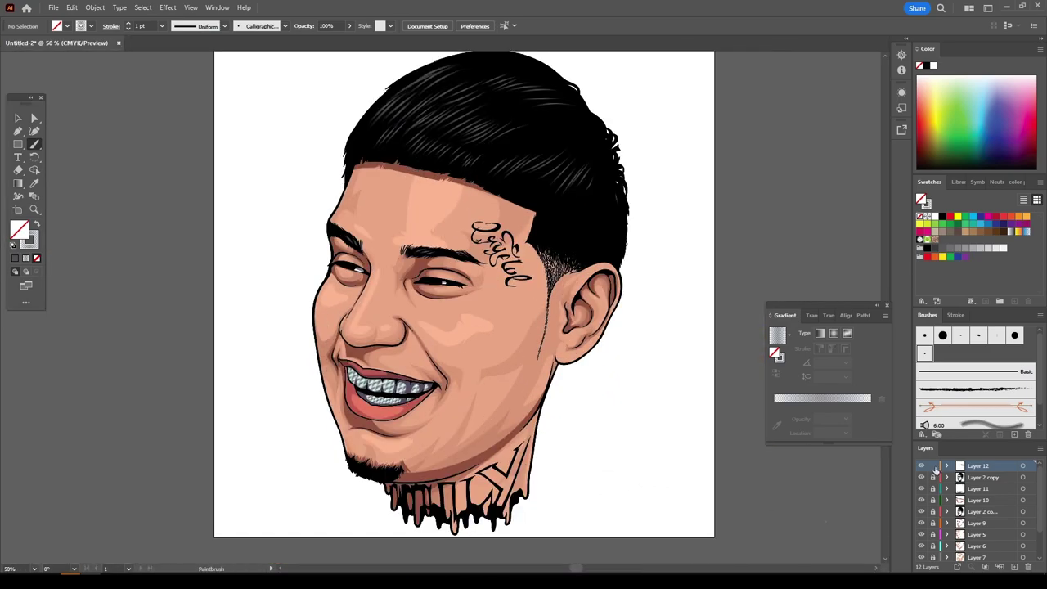
pyautogui.click(1014, 567)
# Step: Draw a white thin four-point star and a small white circle beside the artboard
pyautogui.click(14, 245)
pyautogui.click(36, 258)
pyautogui.moveTo(18, 144); pyautogui.dragTo(57, 186)
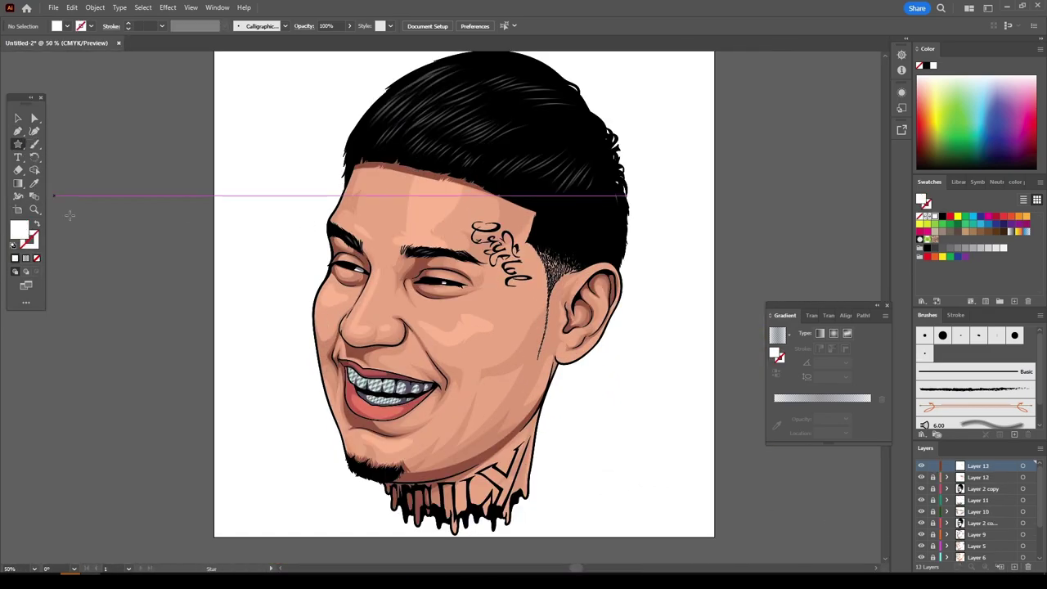
pyautogui.moveTo(92, 270); pyautogui.dragTo(148, 264)
pyautogui.moveTo(18, 144); pyautogui.dragTo(70, 170)
pyautogui.moveTo(164, 319); pyautogui.dragTo(213, 367)
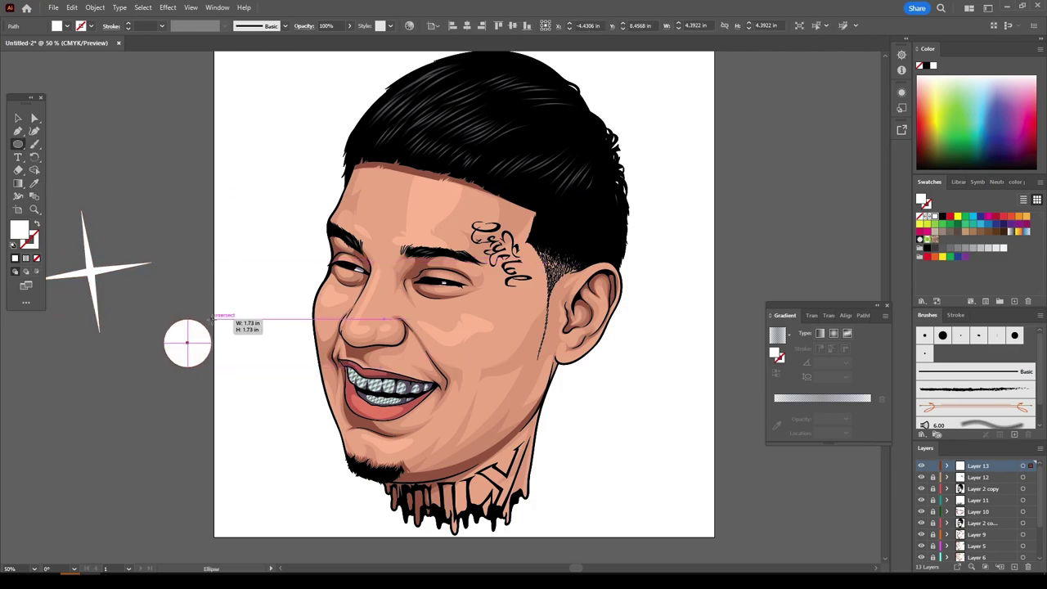
# Step: Apply Gaussian Blur to the circle and centre it on the star
pyautogui.click(167, 8)
pyautogui.click(327, 196)
pyautogui.click(515, 302)
pyautogui.press('v')
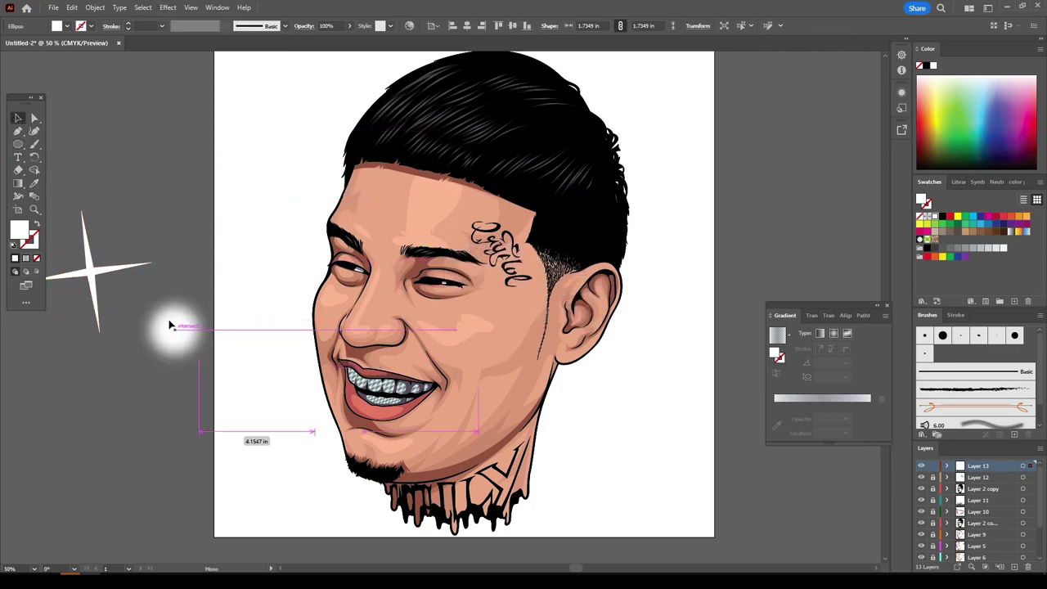
pyautogui.moveTo(171, 322); pyautogui.dragTo(98, 270)
pyautogui.click(107, 363)
# Step: Save the star and blurred glow together as a new sparkle symbol
pyautogui.hotkey('ctrl', '-')
pyautogui.scroll(1, 124, 290)
pyautogui.click(188, 209)
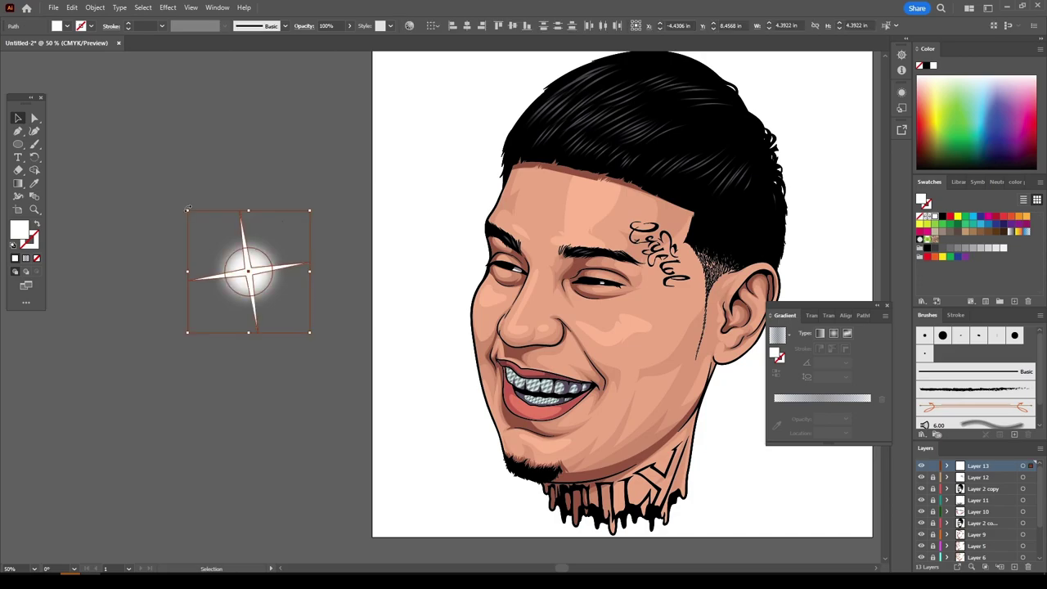
pyautogui.click(977, 181)
pyautogui.press('Return')
# Step: Scale the sparkle to tooth size and place copies across the teeth
pyautogui.moveTo(249, 271)
pyautogui.mouseDown()
pyautogui.moveTo(941, 220)
pyautogui.moveTo(540, 372)
pyautogui.mouseUp()
pyautogui.hotkey('ctrl', '+')
pyautogui.hotkey('ctrl', '+')
pyautogui.hotkey('ctrl', '+')
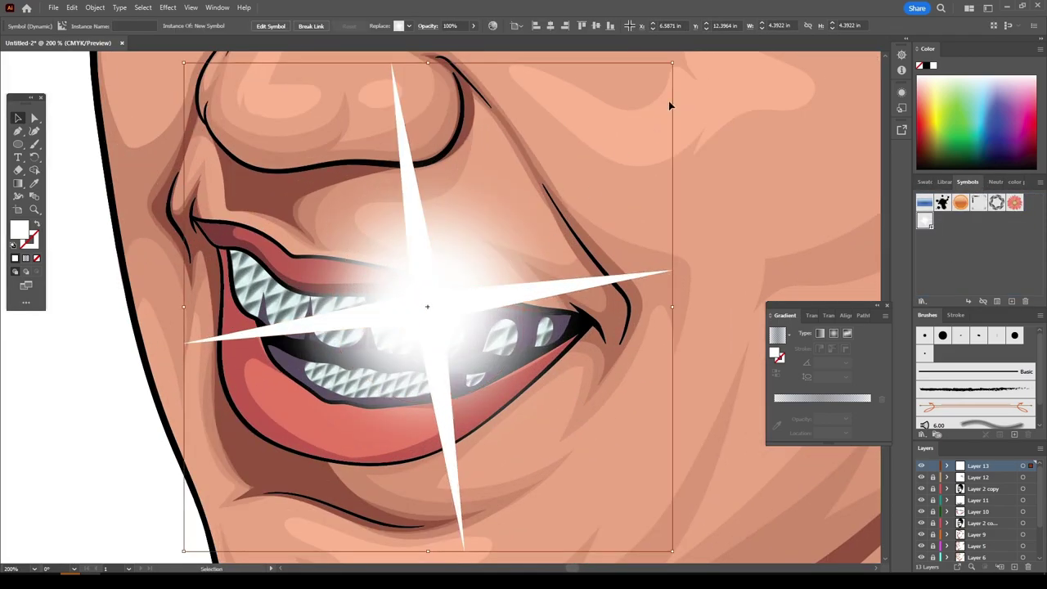
pyautogui.moveTo(669, 105)
pyautogui.mouseDown()
pyautogui.moveTo(313, 406)
pyautogui.moveTo(432, 304)
pyautogui.moveTo(307, 315)
pyautogui.mouseUp()
pyautogui.moveTo(407, 378)
pyautogui.mouseDown()
pyautogui.moveTo(256, 252)
pyautogui.moveTo(502, 327)
pyautogui.mouseUp()
pyautogui.moveTo(529, 254); pyautogui.dragTo(352, 303)
# Step: Deselect and zoom out to review the sparkles and finished portrait
pyautogui.hotkey('ctrl', 'shift', 'a')
pyautogui.hotkey('ctrl', '0')
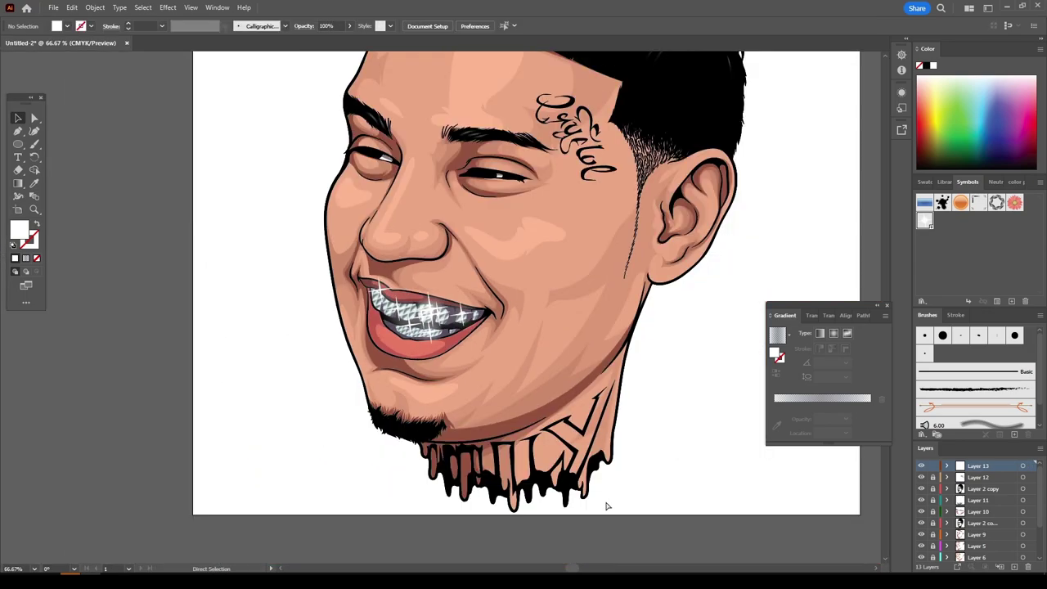
pyautogui.hotkey('ctrl', '+')
pyautogui.hotkey('ctrl', '-')
pyautogui.hotkey('ctrl', '-')
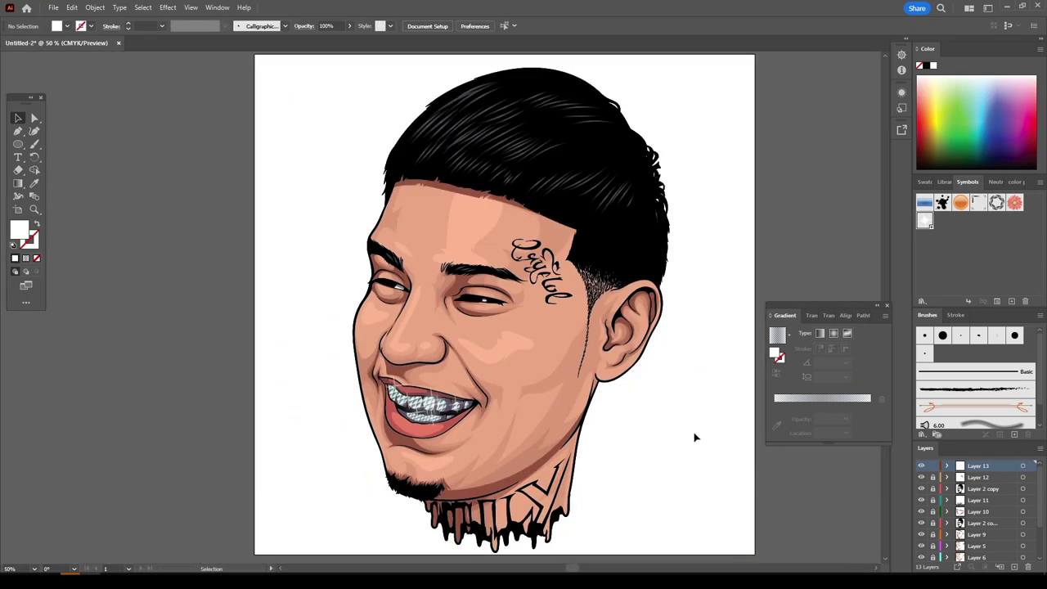
pyautogui.hotkey('ctrl', '-')
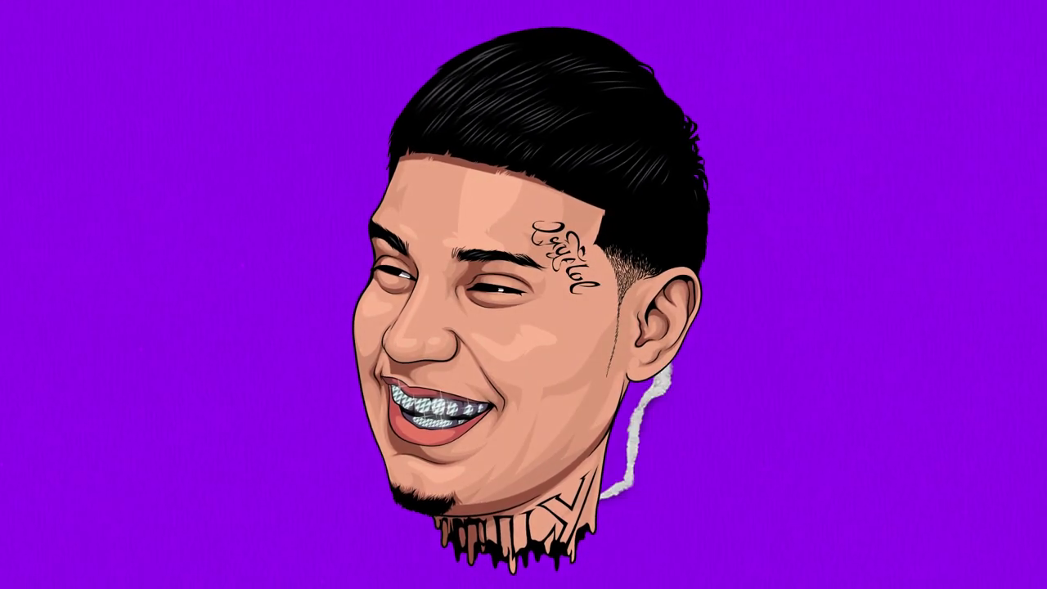